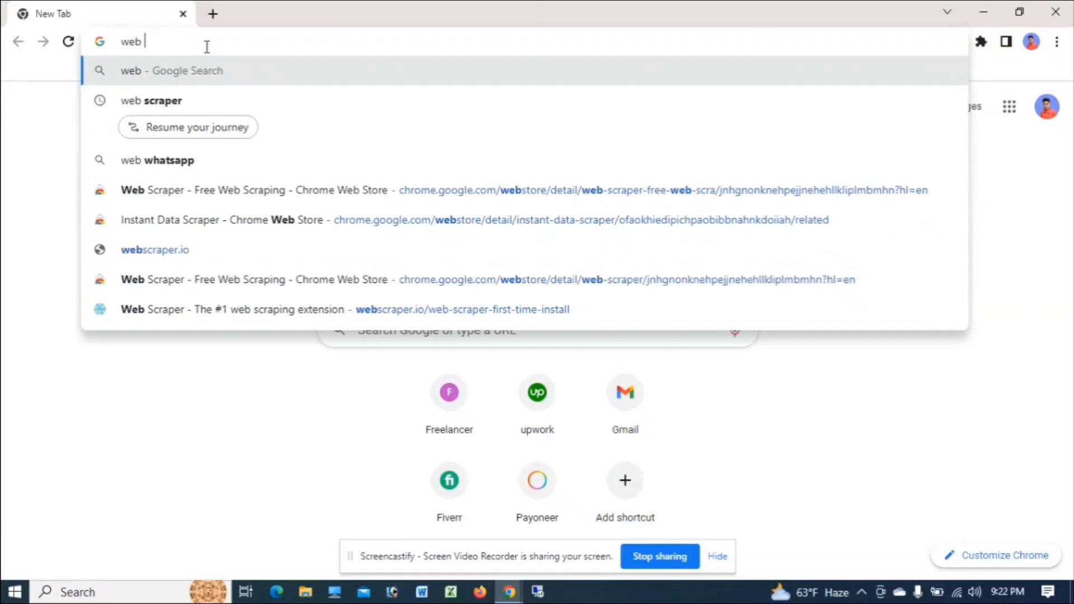
Find the Web Scraper - Free Web Scraping extension through a Google search for "web scraper" and check for it among the installed extensions.
text(scraper)
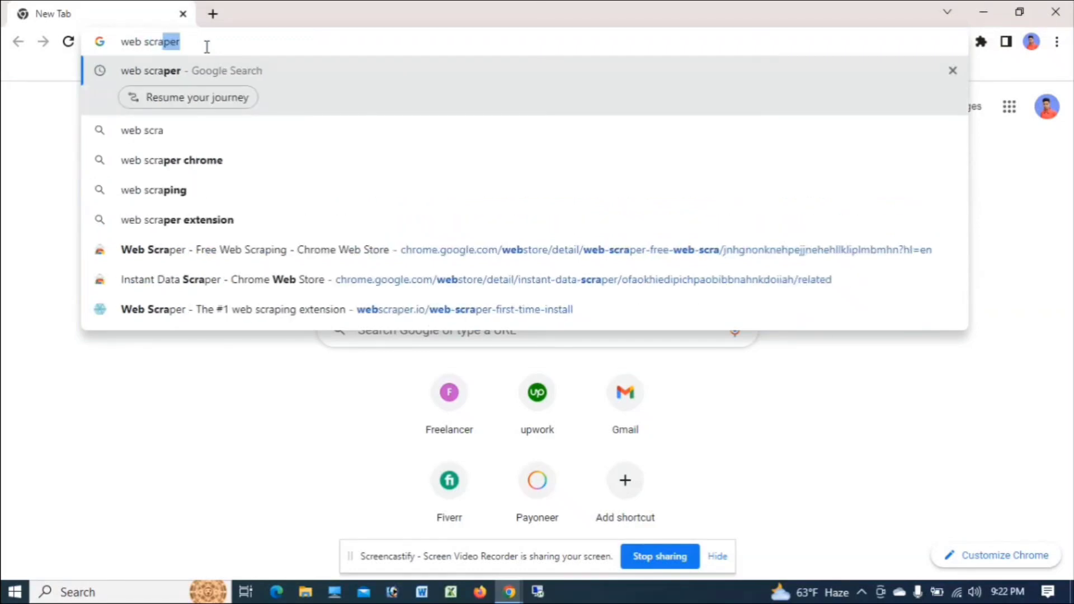
key(Return)
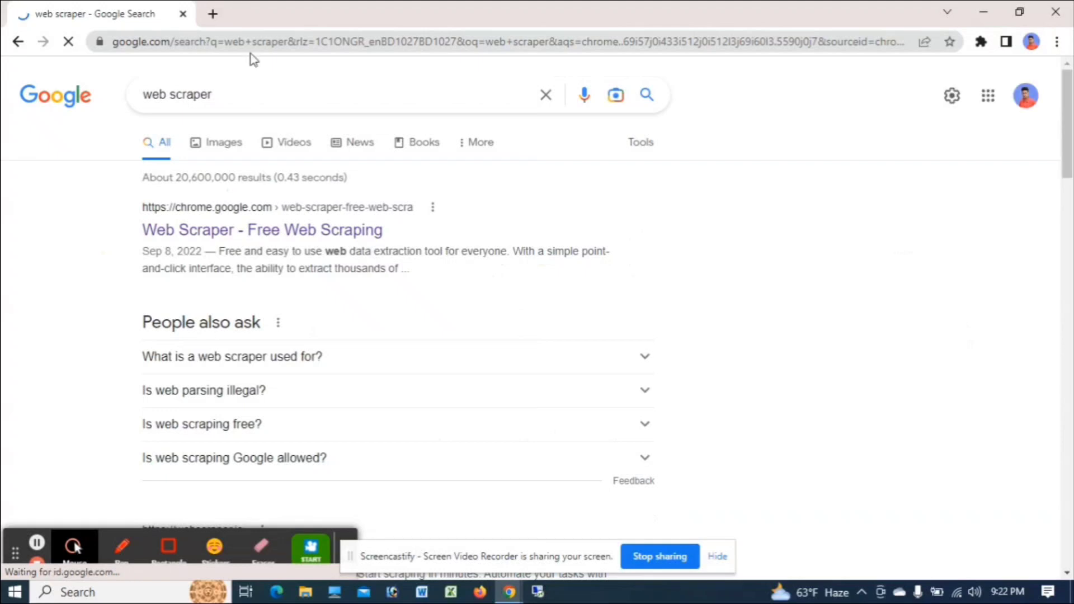
click(286, 233)
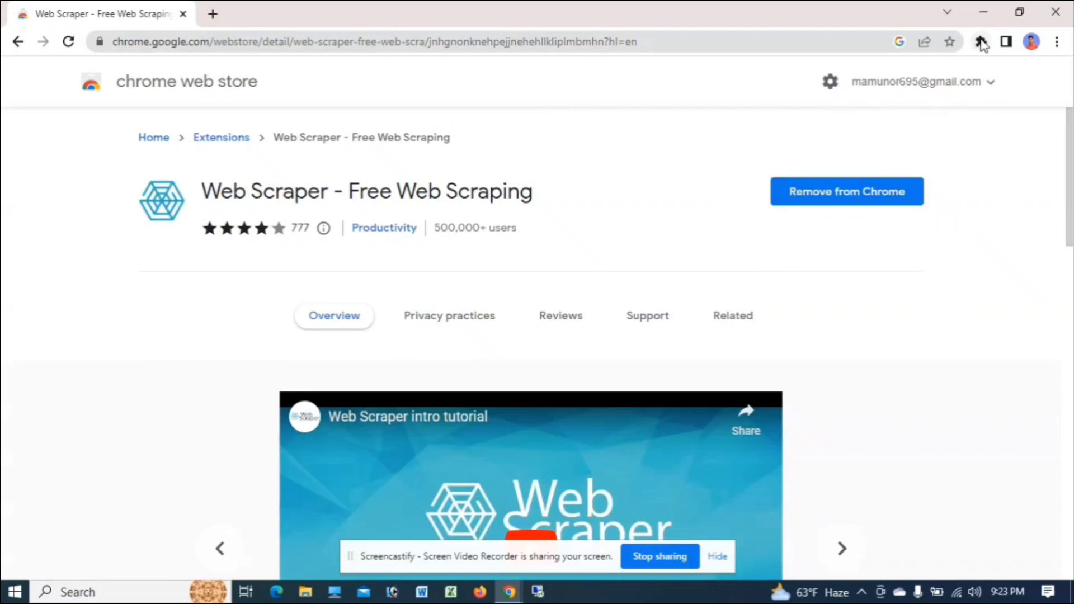
click(981, 41)
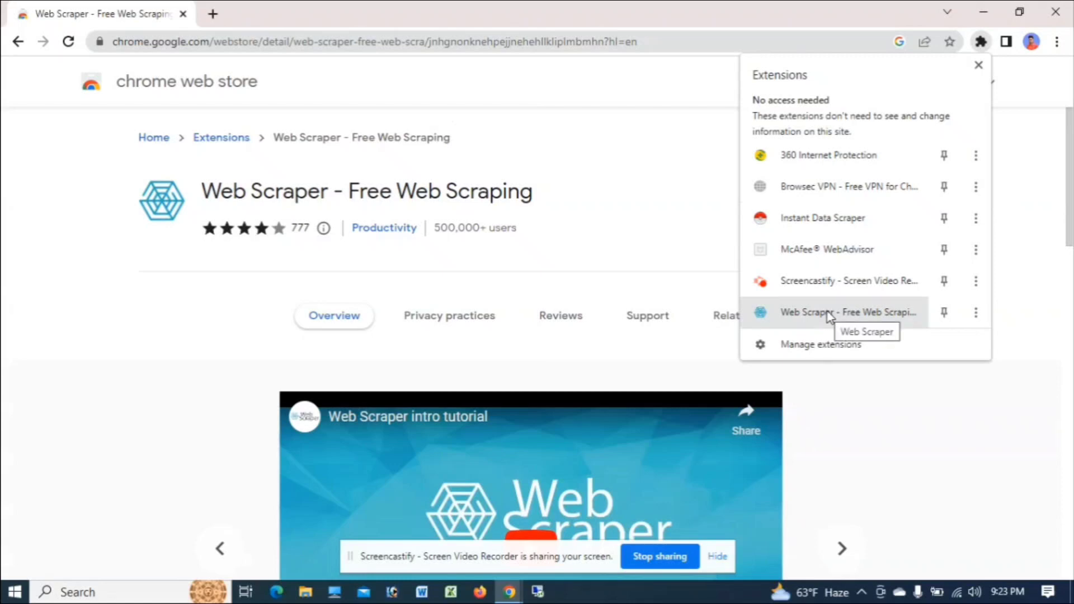
click(675, 196)
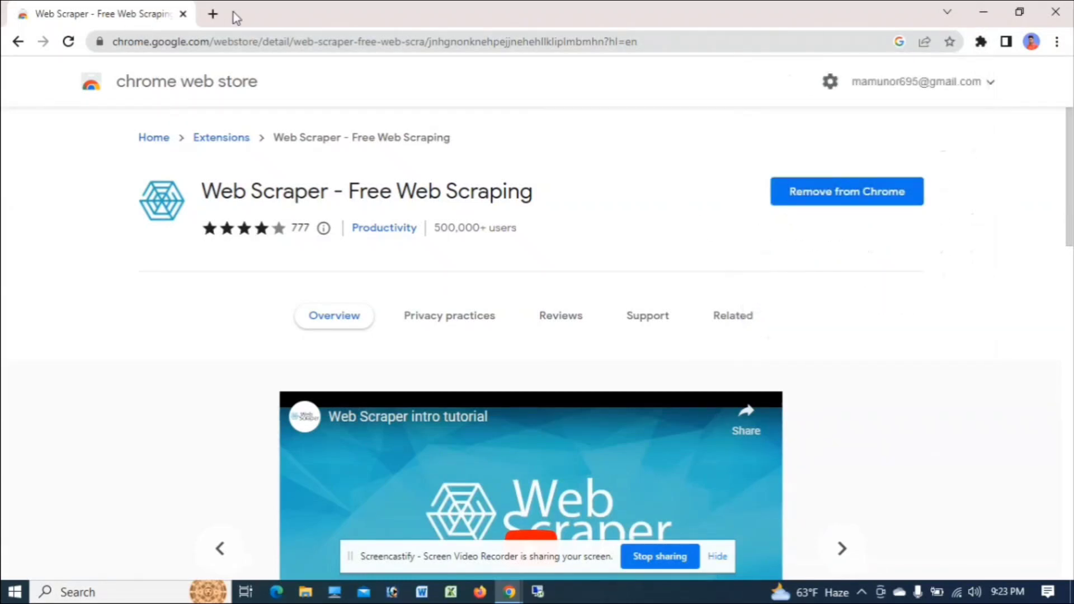
Search Google for "yellowpages" in a new tab and open The Real Yellow Pages website.
click(213, 14)
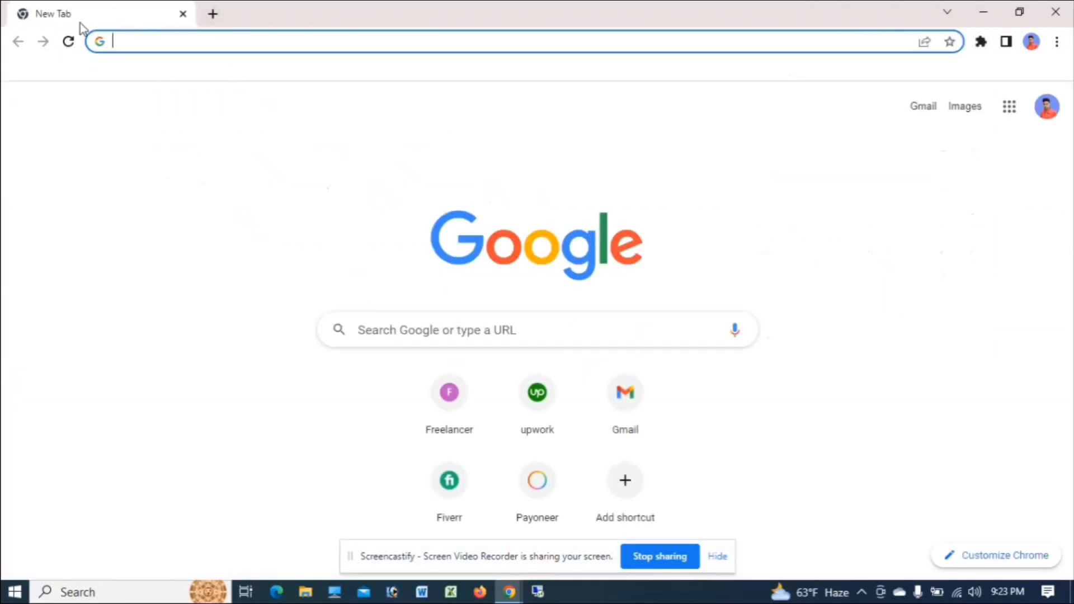
click(128, 45)
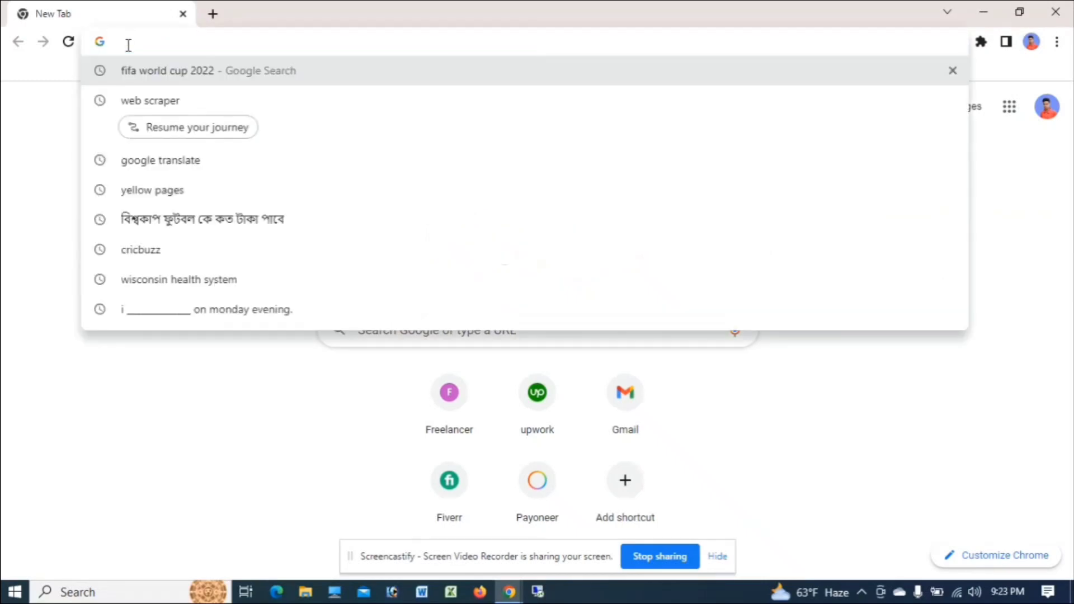
text(yellow)
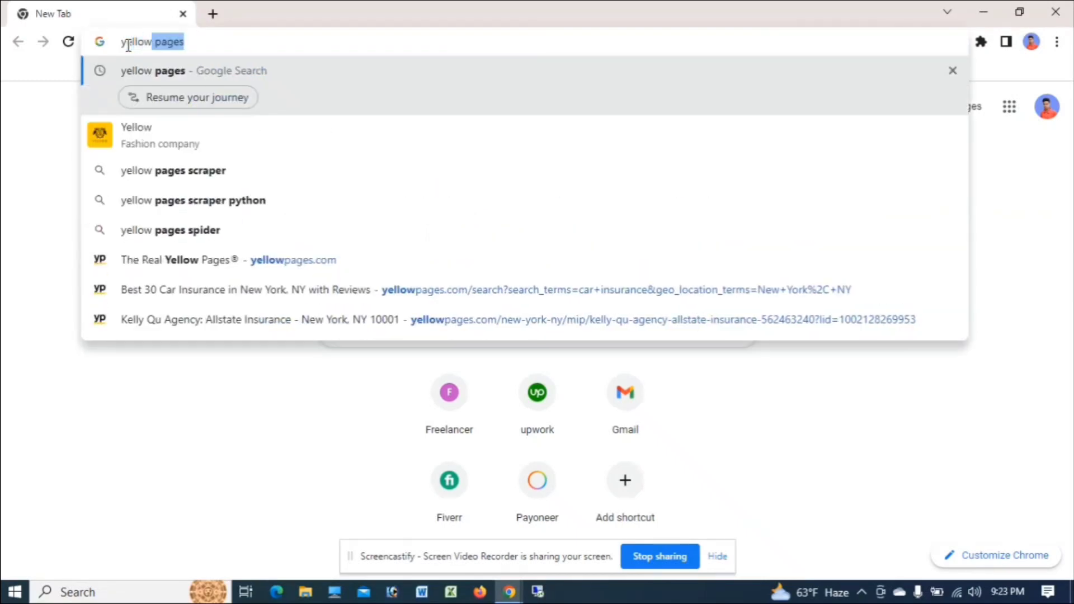
text(pages)
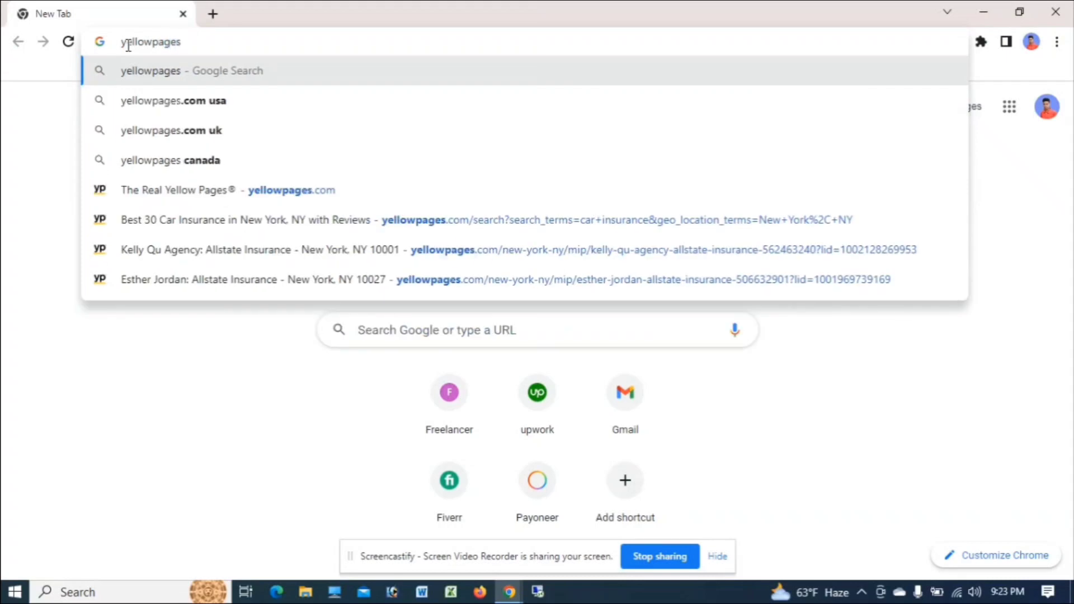
key(Return)
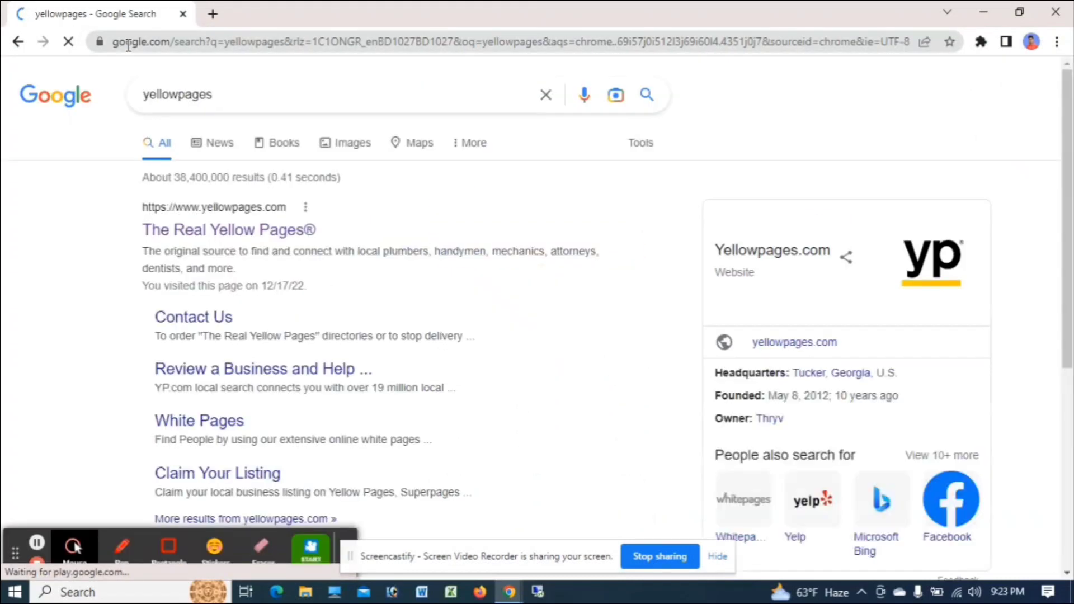
click(236, 231)
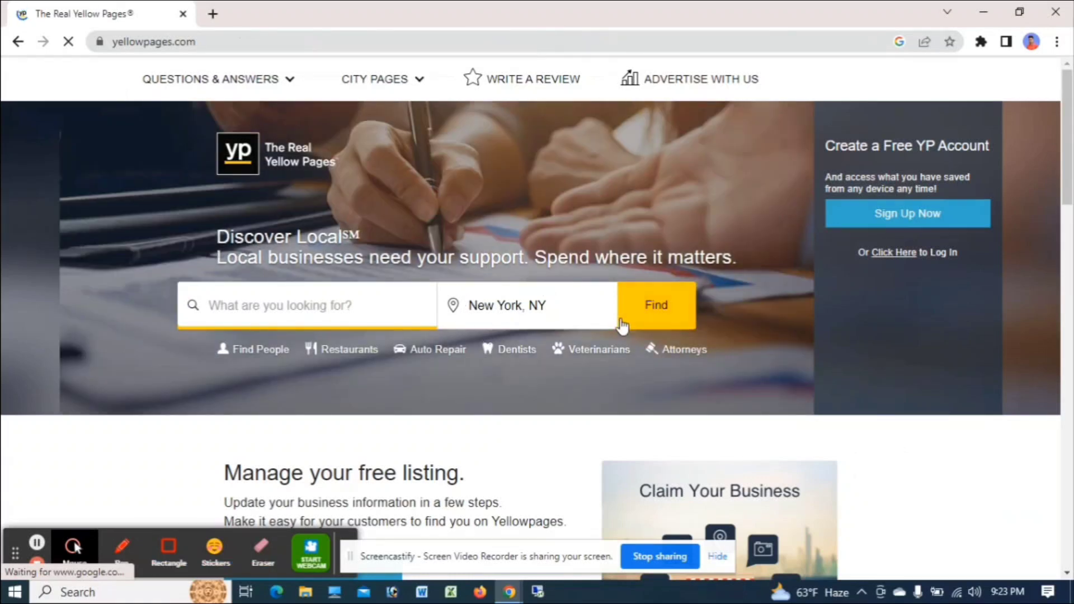
Search Yellow Pages for "car insurance" businesses in New York, NY.
click(289, 305)
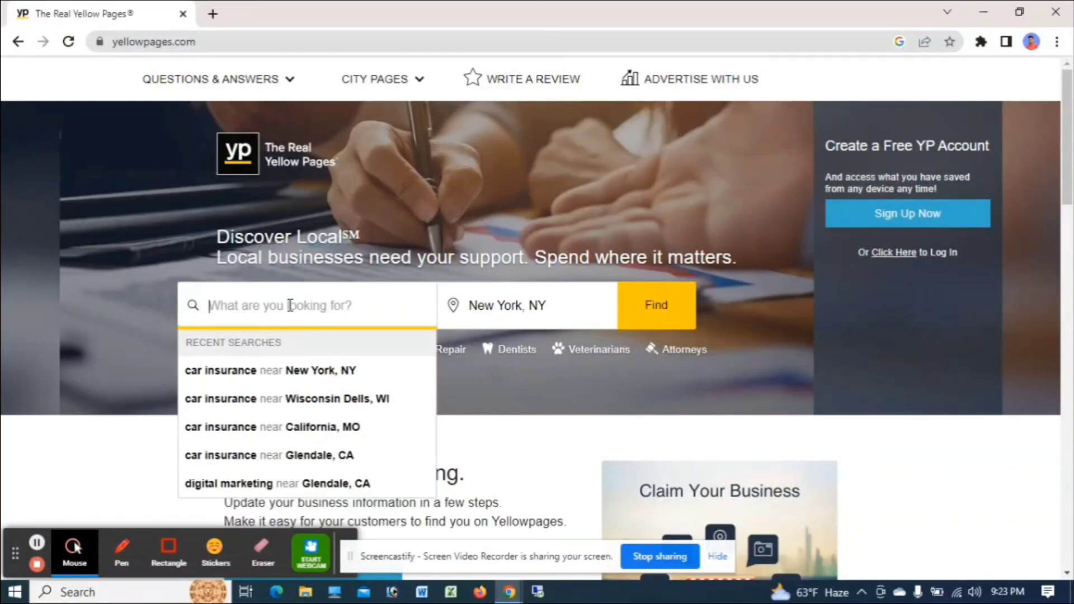
text(car insurance)
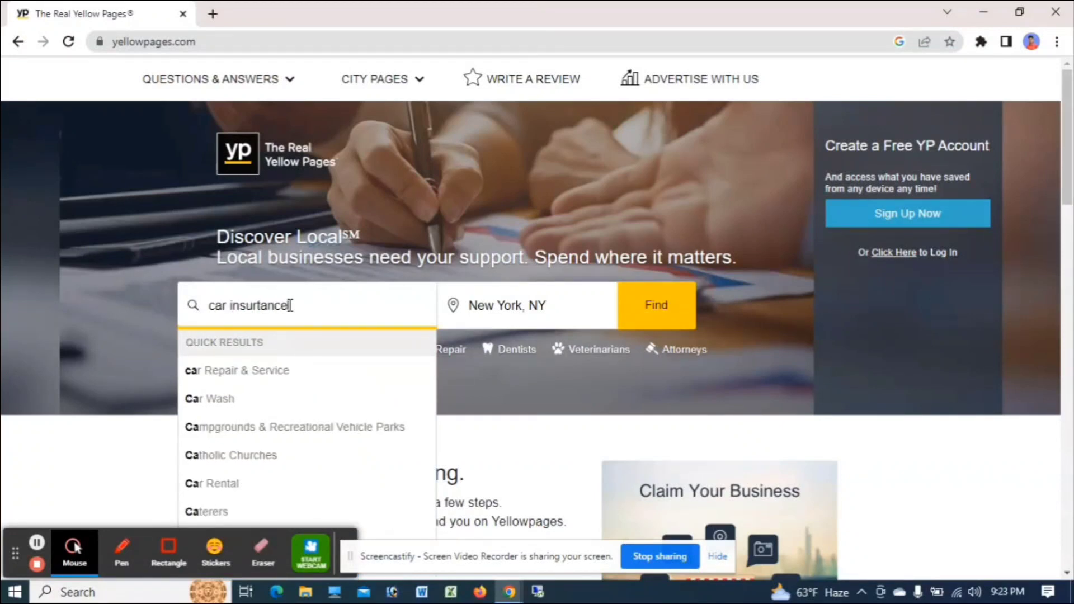
triple_click(263, 305)
click(260, 305)
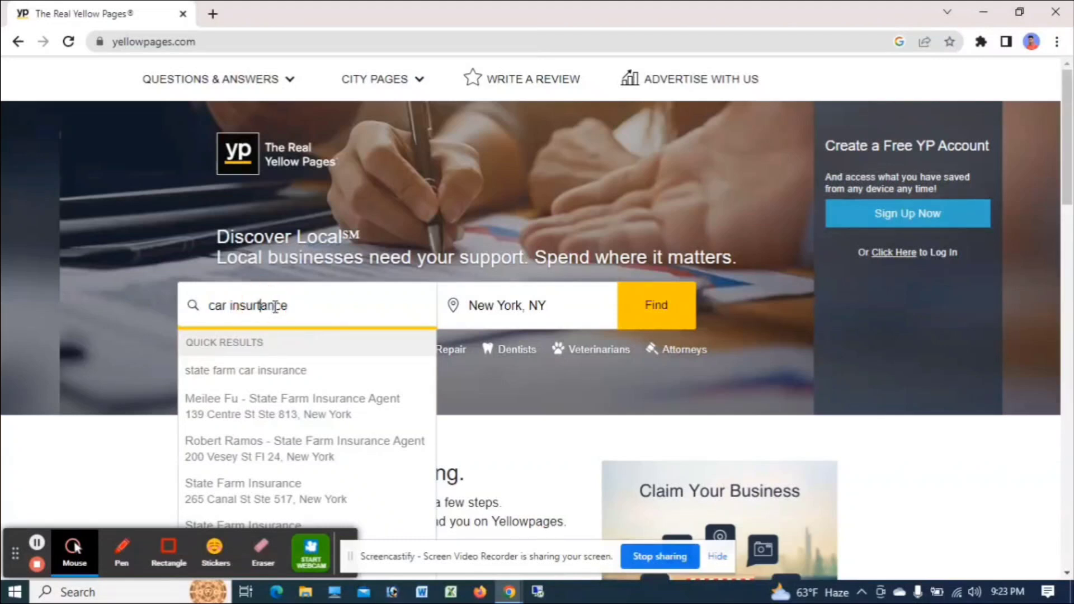
key(BackSpace)
key(Return)
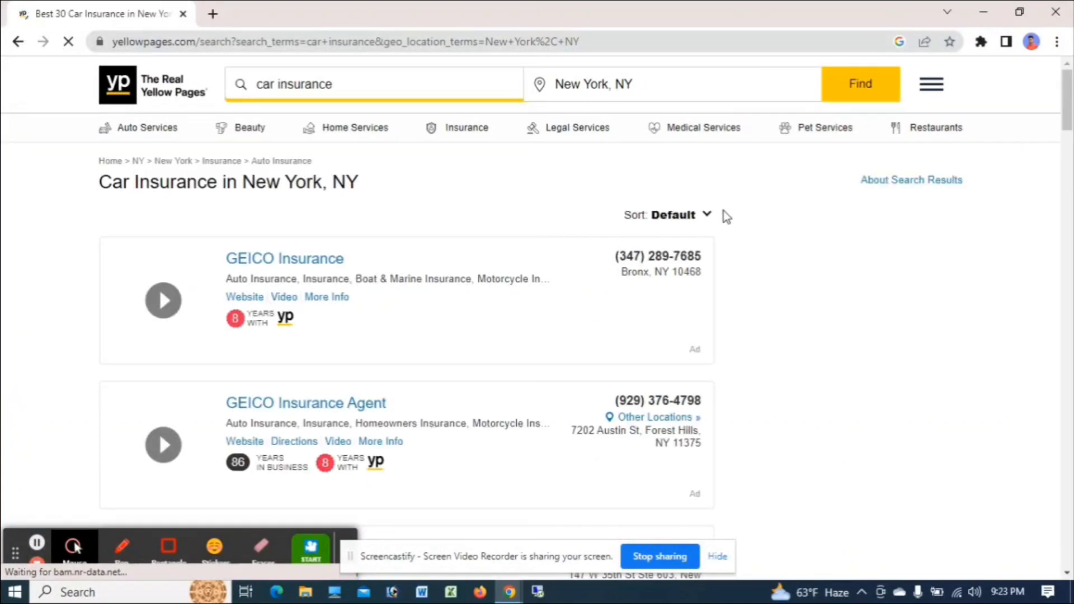
Examine the car insurance listings for New York, NY, from the first entries through to the results page numbers.
scroll(534, 206, down, 15)
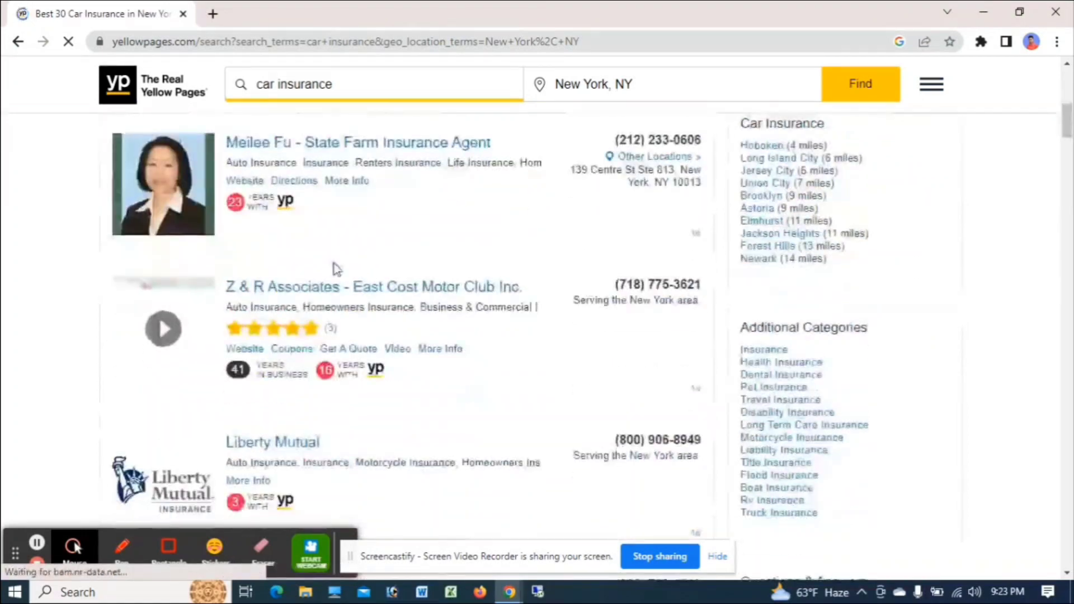
scroll(414, 274, down, 1)
scroll(392, 264, up, 13)
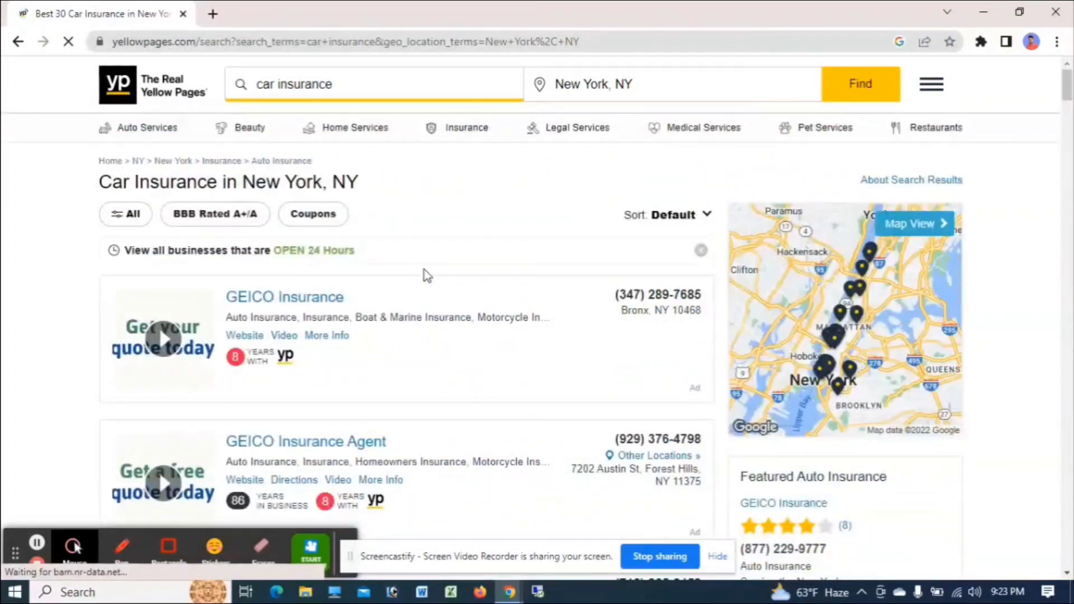
scroll(426, 266, down, 13)
scroll(503, 229, down, 3)
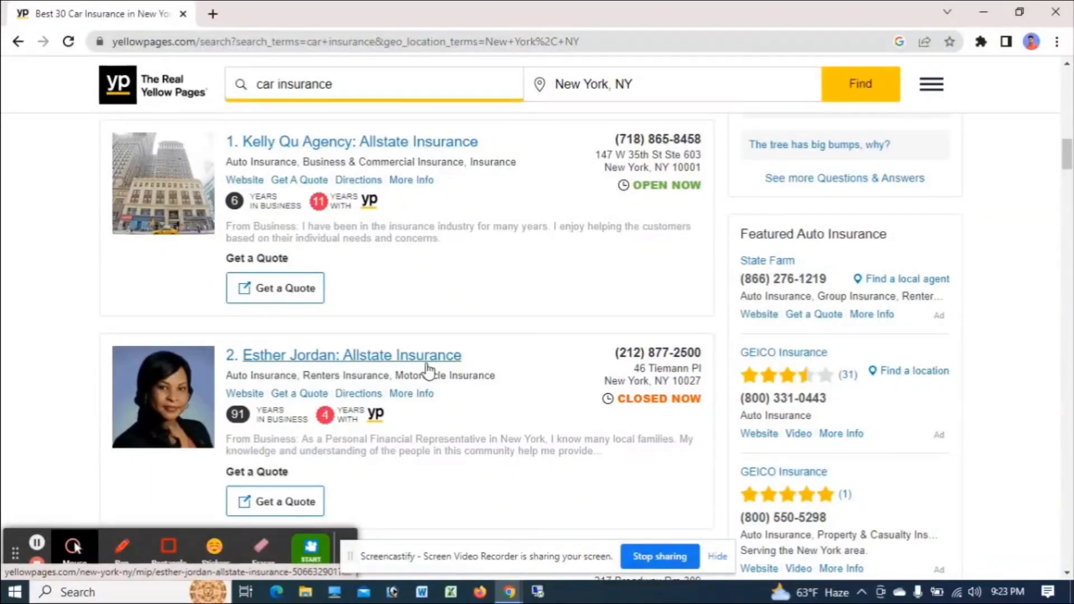
scroll(426, 371, down, 4)
scroll(369, 333, down, 20)
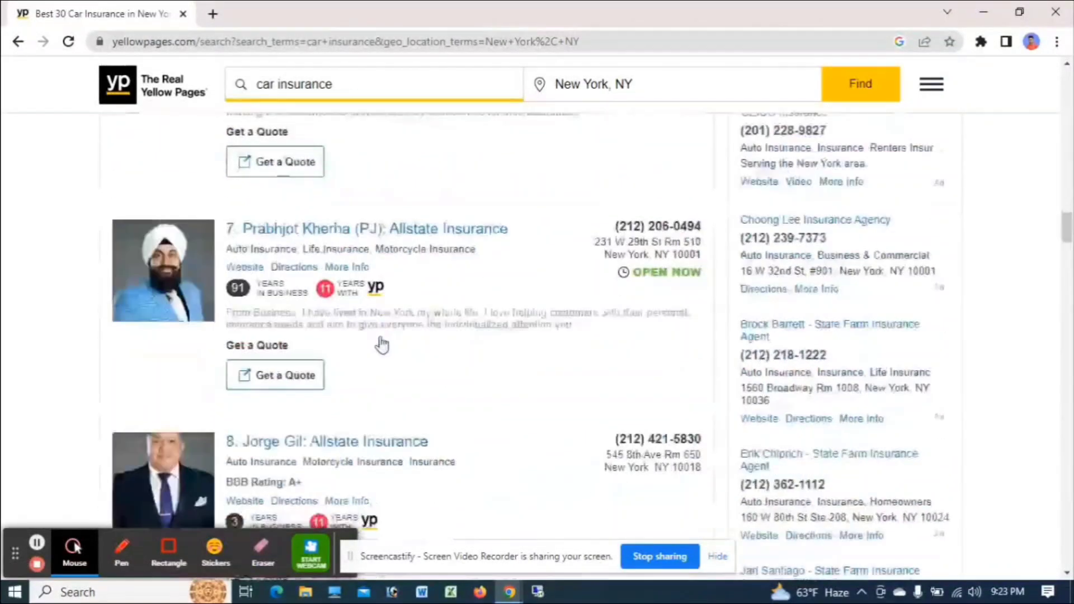
scroll(381, 361, down, 20)
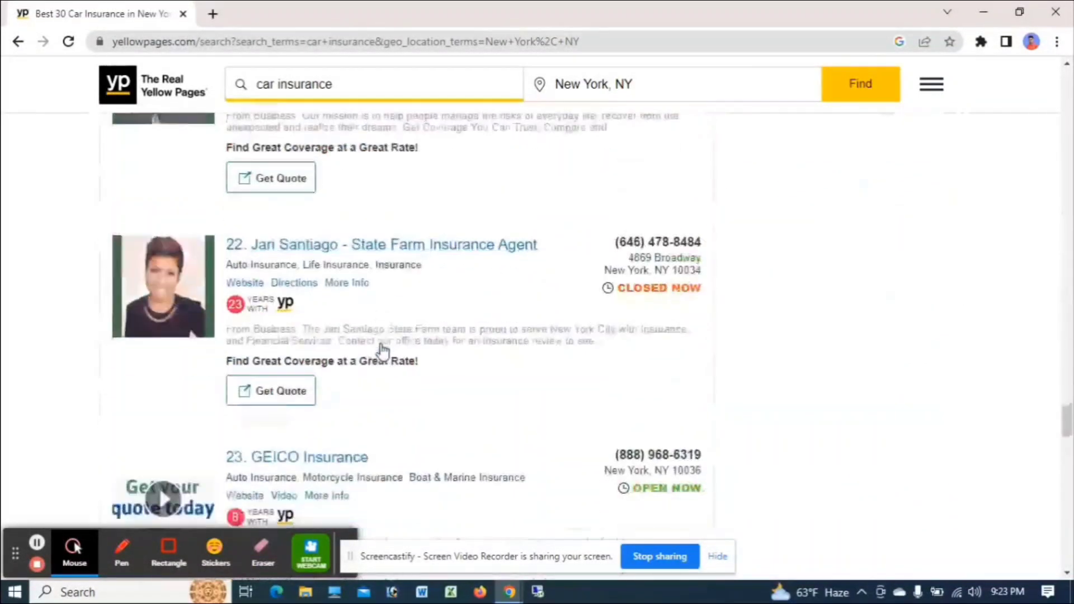
scroll(317, 290, down, 15)
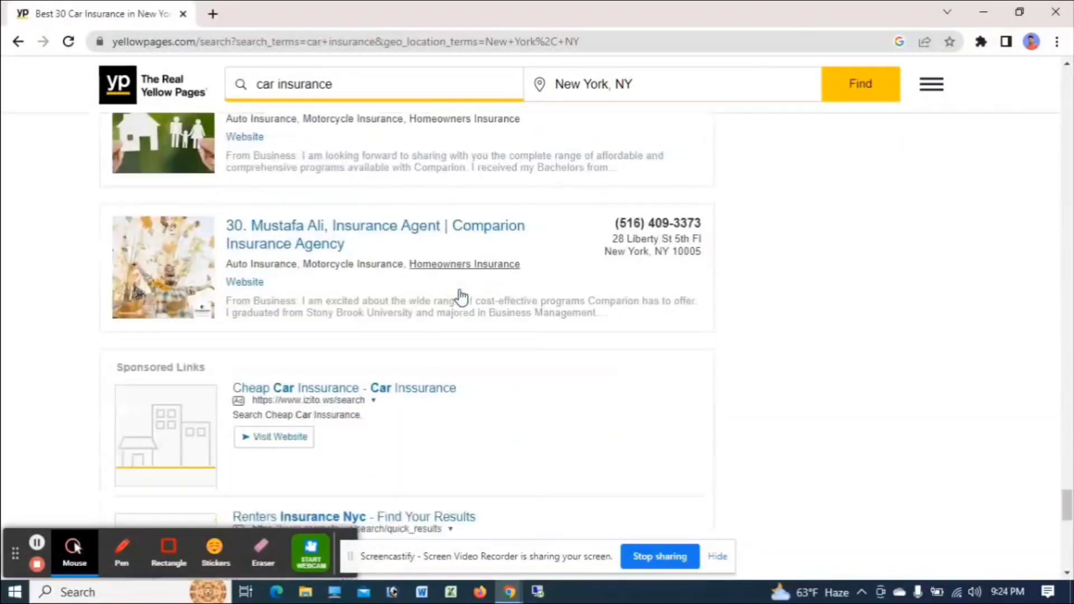
scroll(354, 252, up, 7)
scroll(568, 307, down, 8)
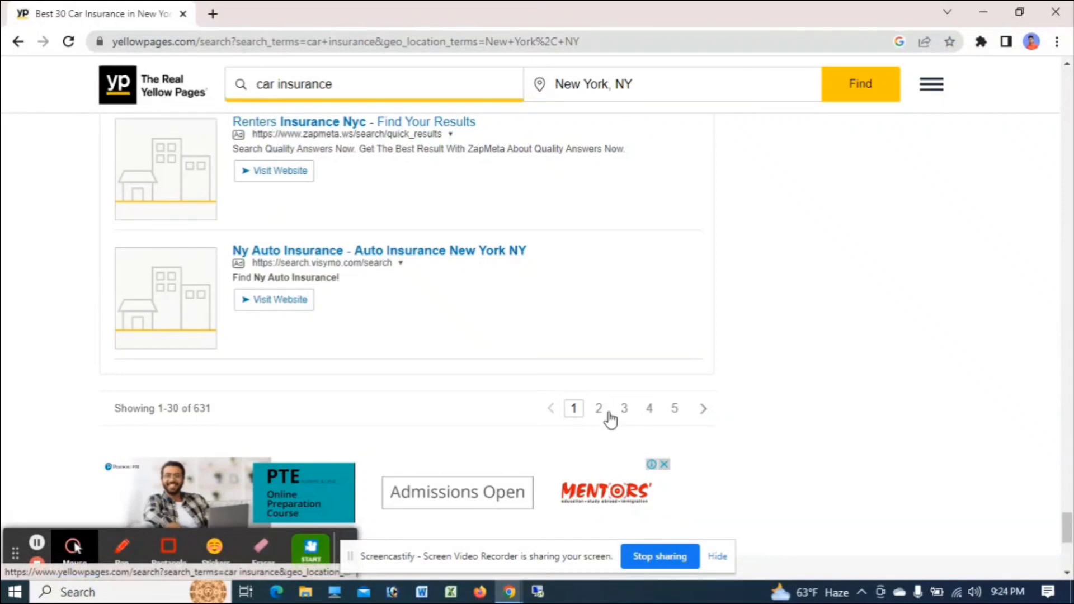
scroll(691, 419, up, 20)
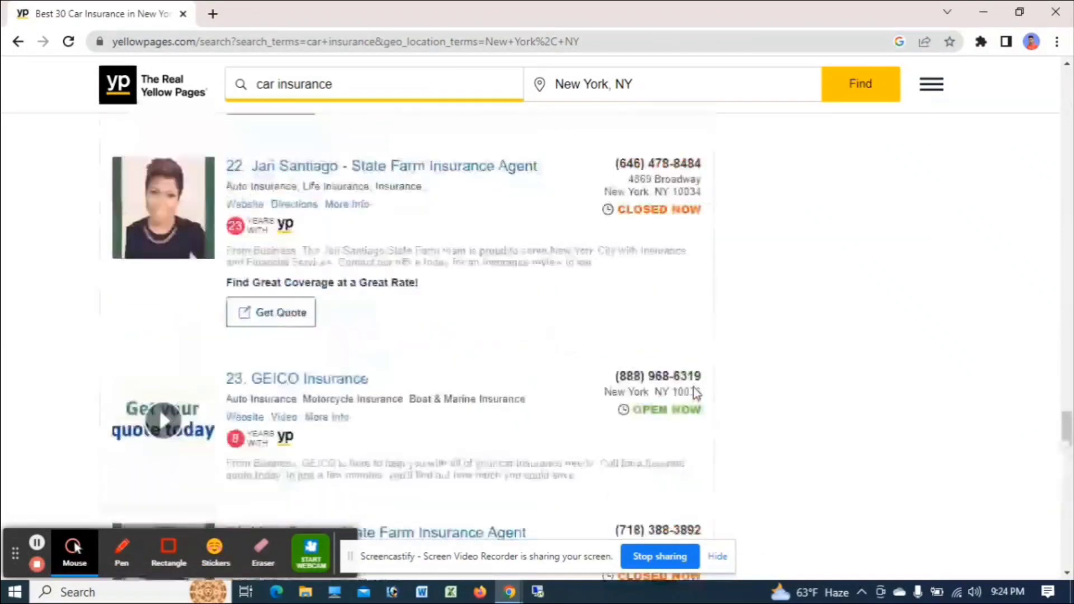
scroll(696, 391, up, 20)
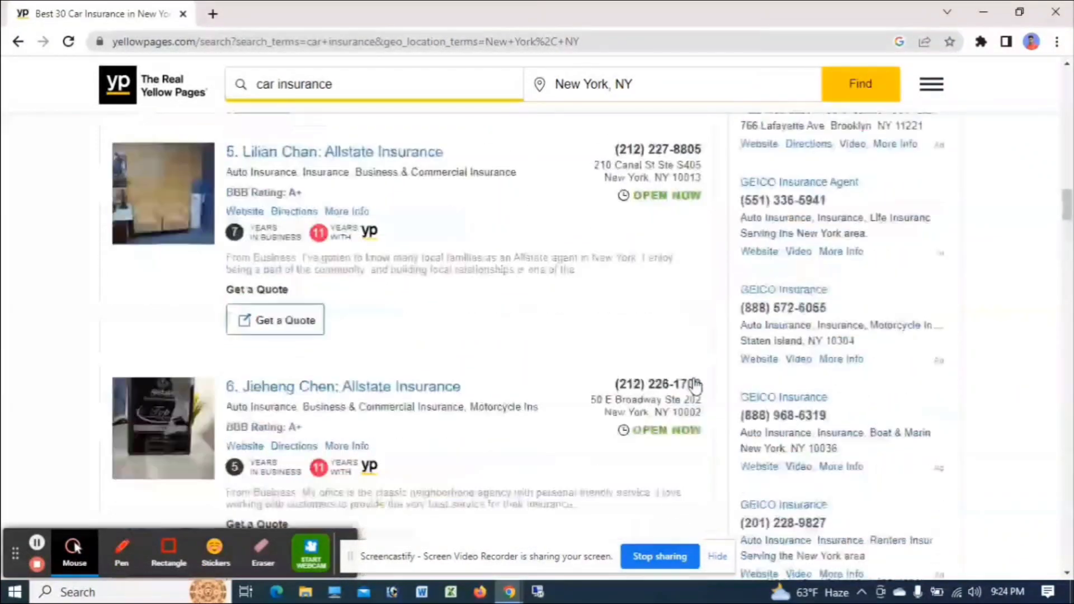
scroll(570, 359, up, 15)
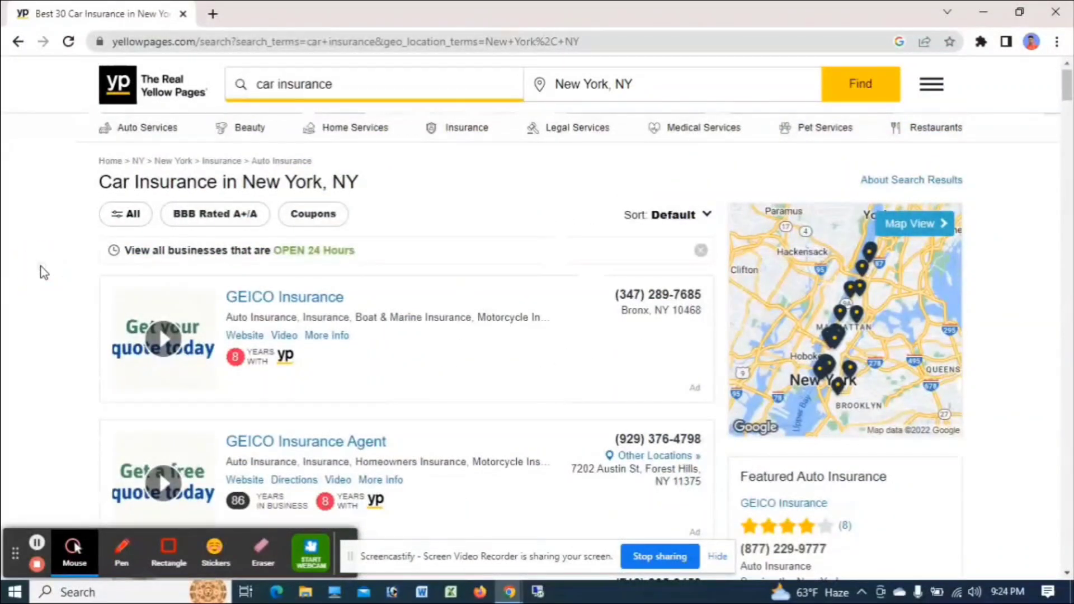
Open Web Scraper in the results page's developer tools and delete the existing yellowpagesextraction sitemap.
right_click(37, 232)
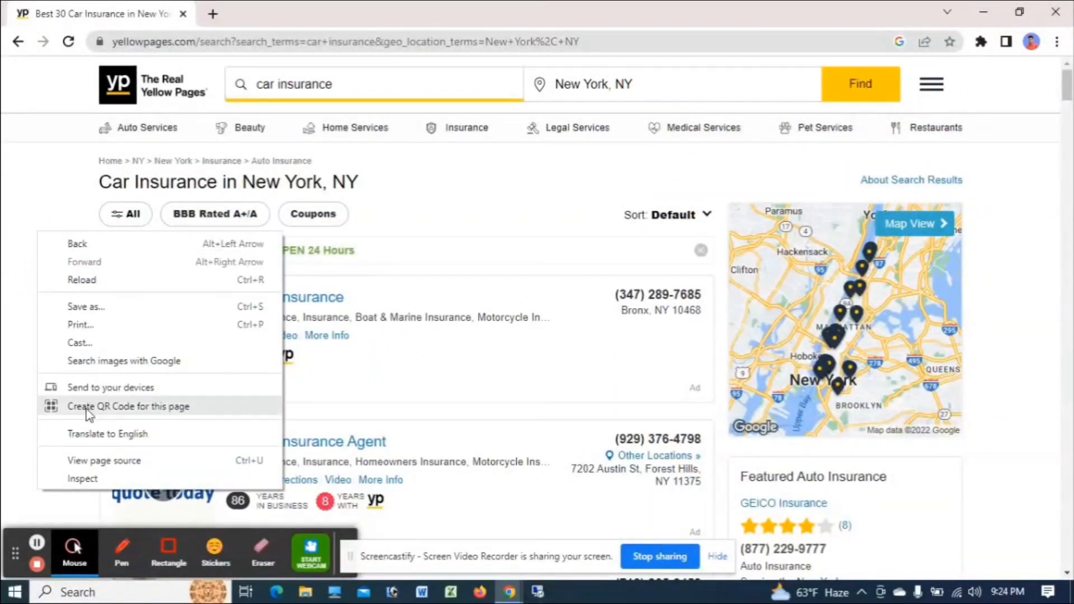
click(105, 481)
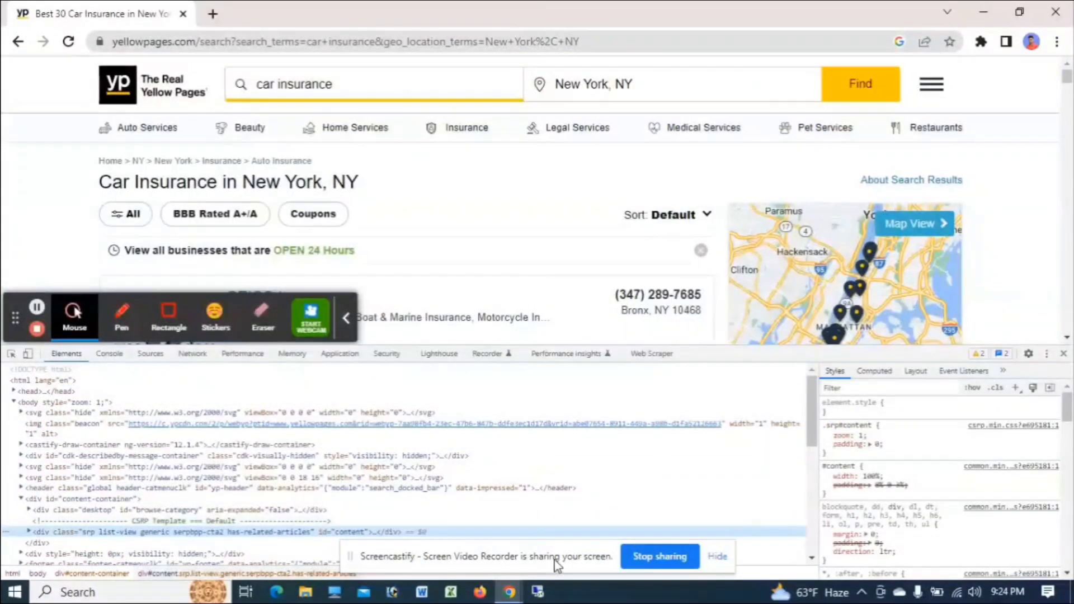
drag(555, 565, 909, 51)
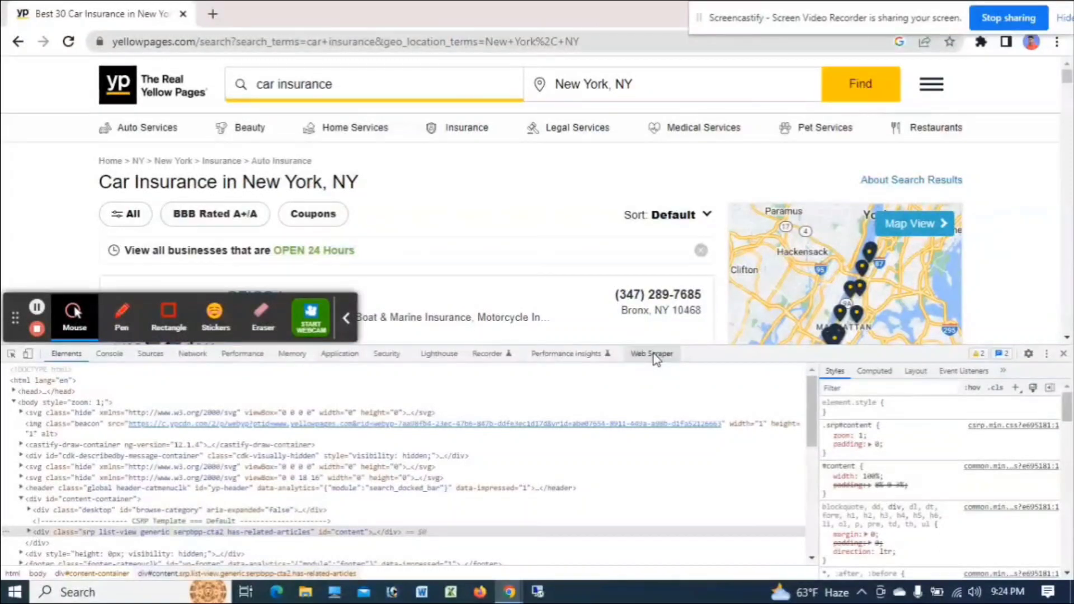
click(653, 355)
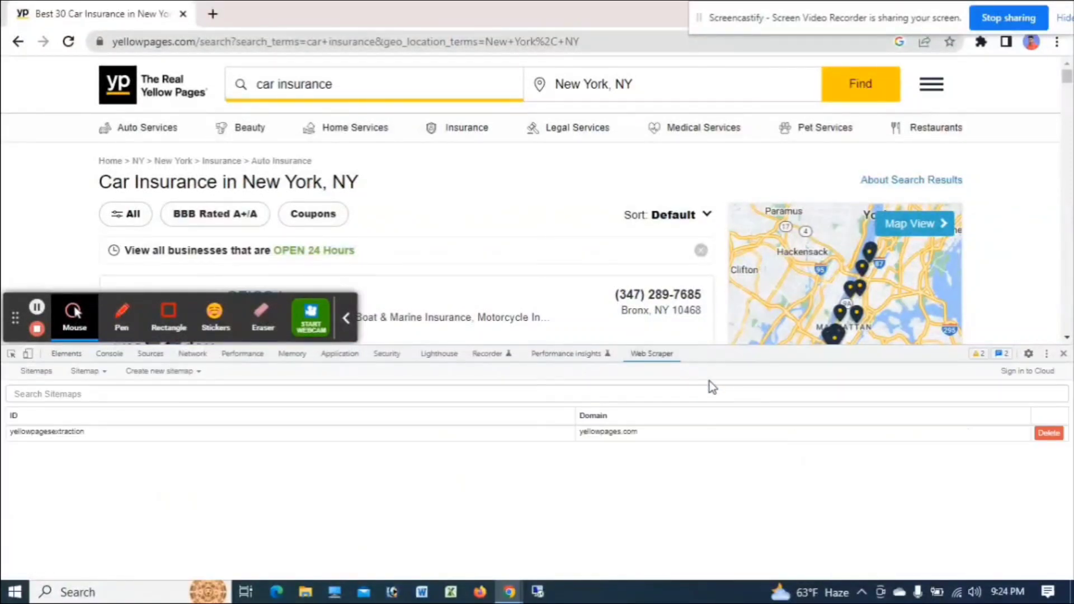
click(1047, 434)
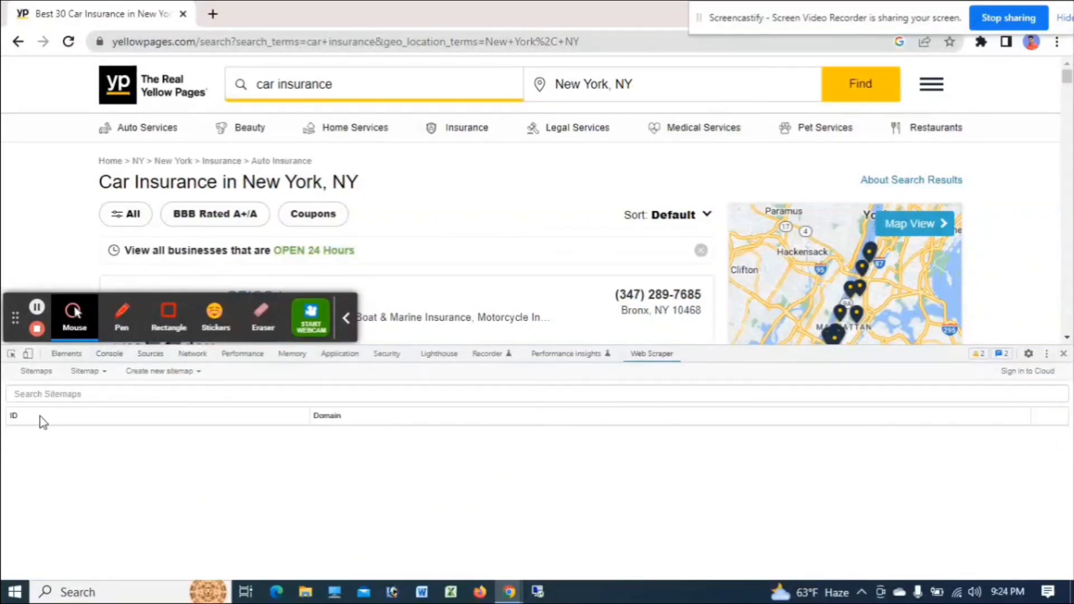
click(168, 313)
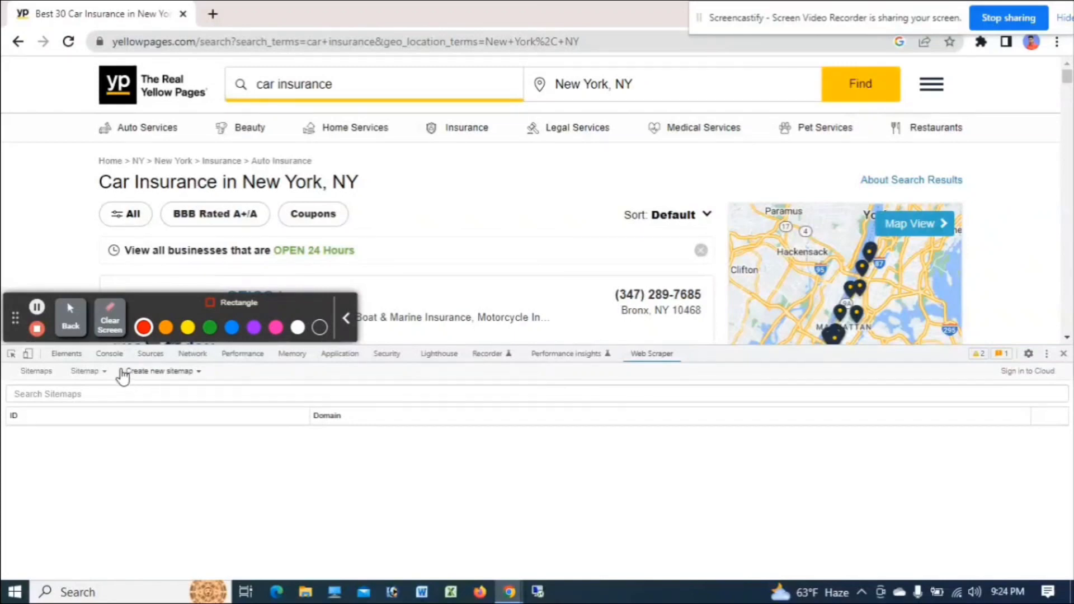
drag(122, 371, 208, 377)
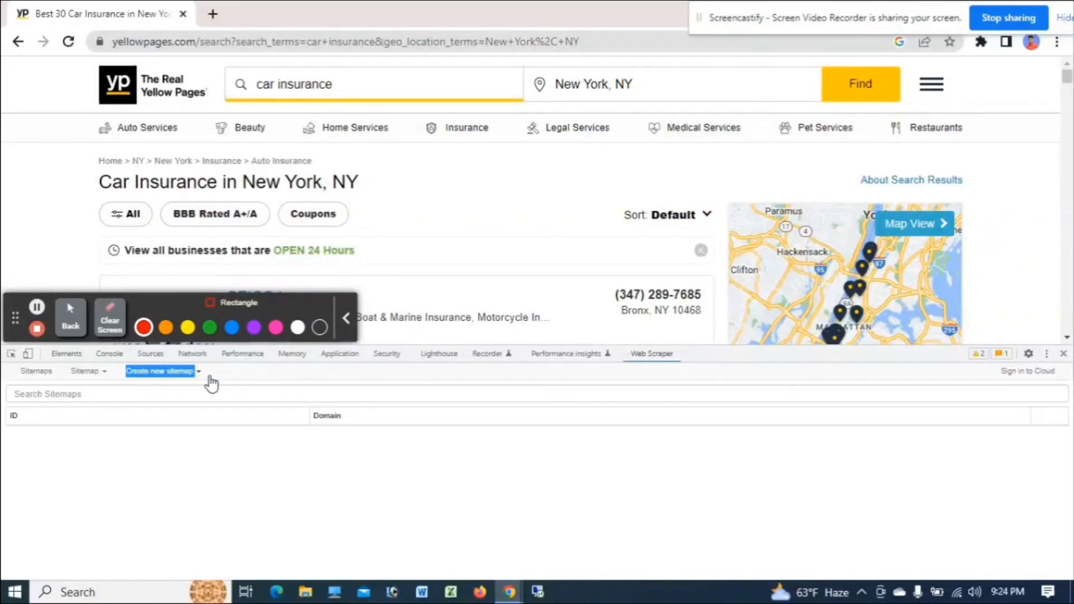
click(210, 376)
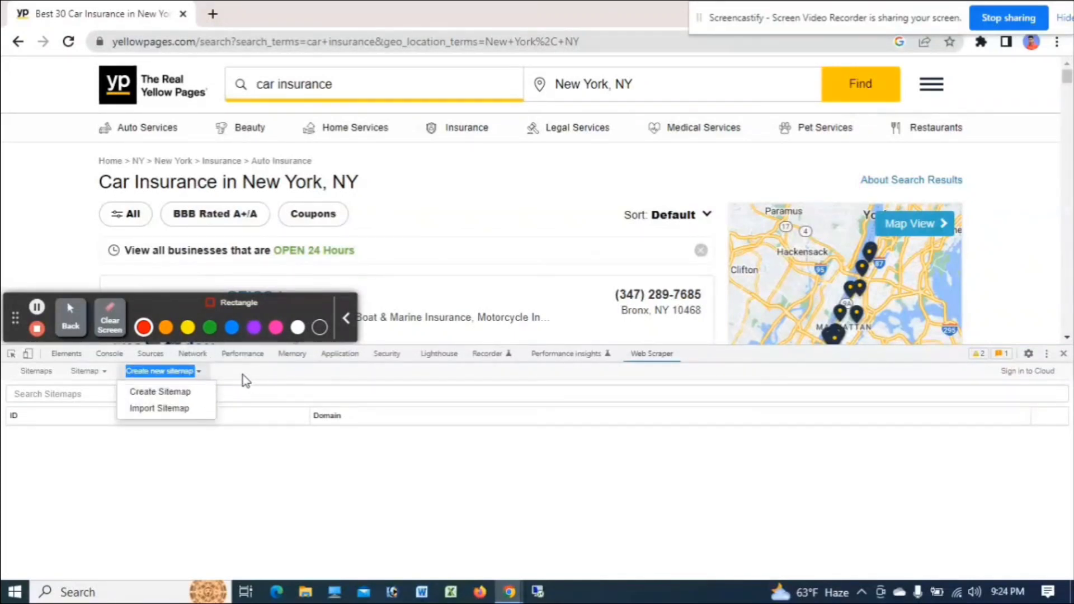
click(239, 376)
click(71, 316)
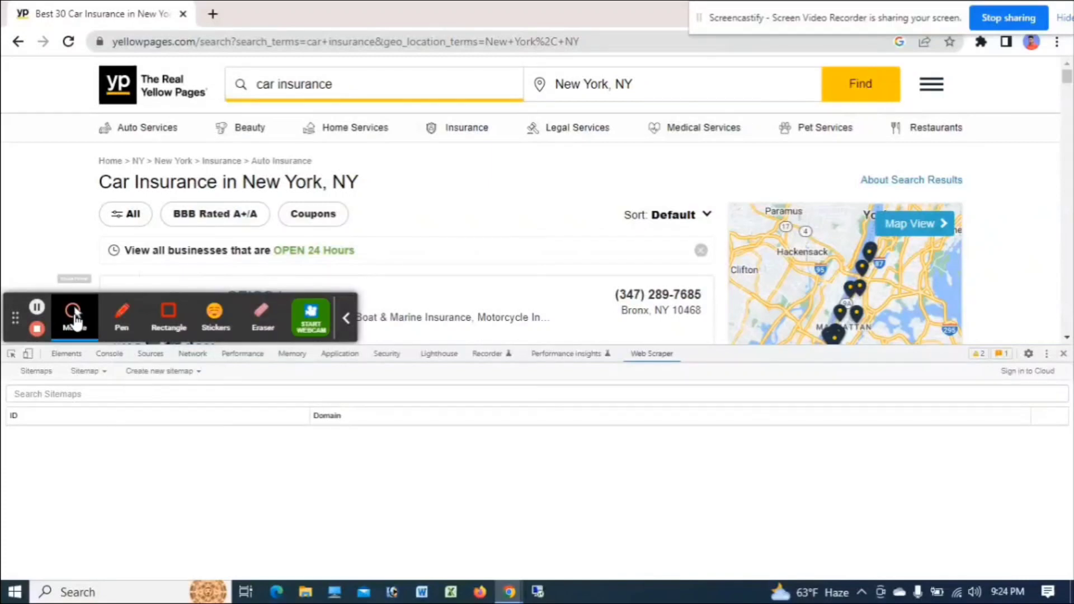
click(181, 321)
drag(124, 357, 201, 374)
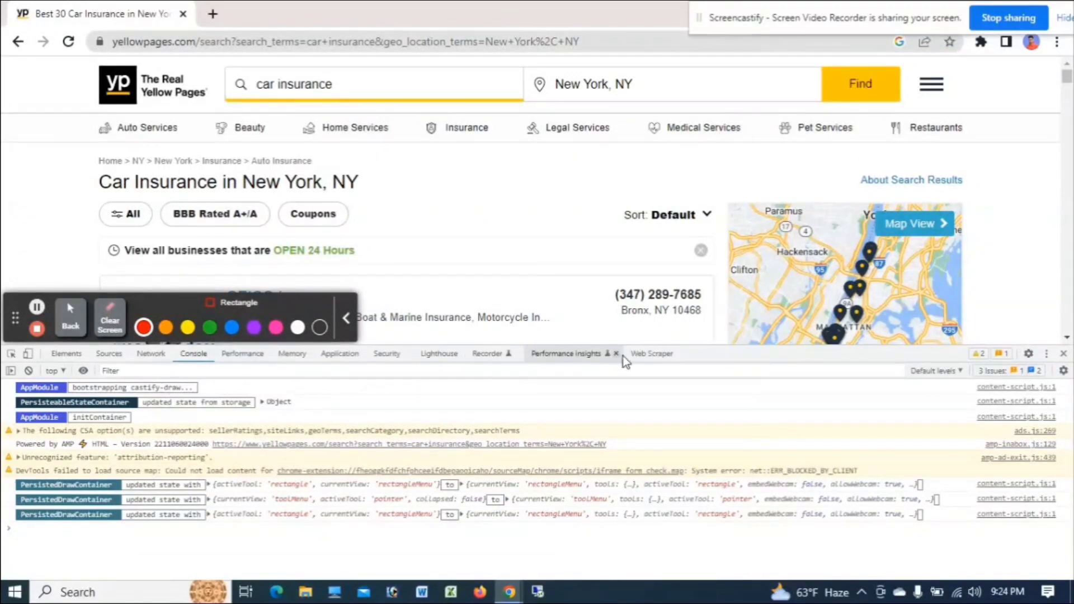
Start a new sitemap in Web Scraper and name it yellowpagesextraction.
click(646, 354)
click(161, 372)
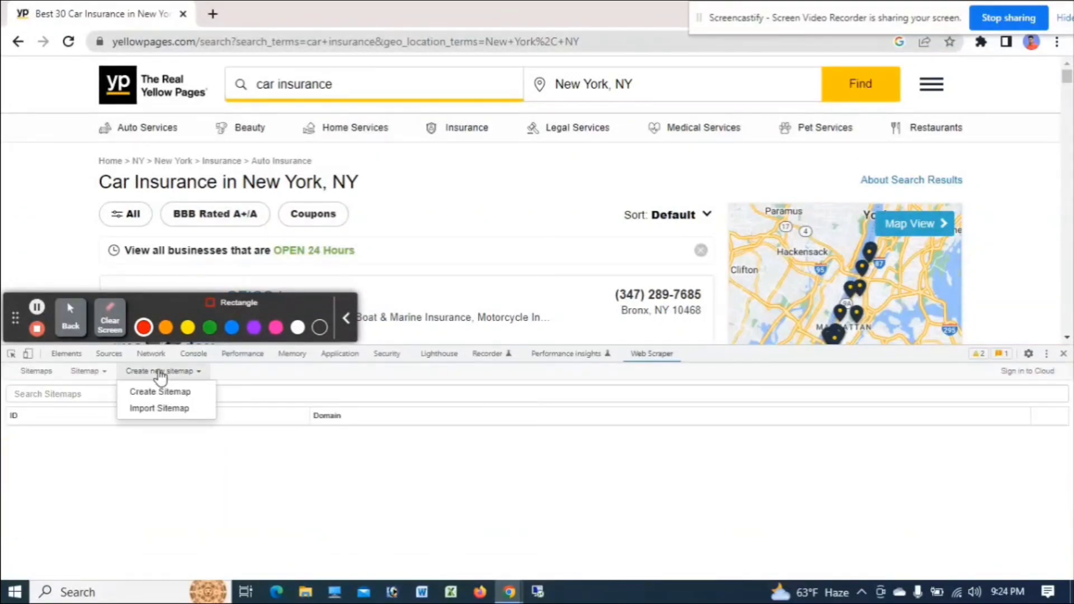
click(158, 390)
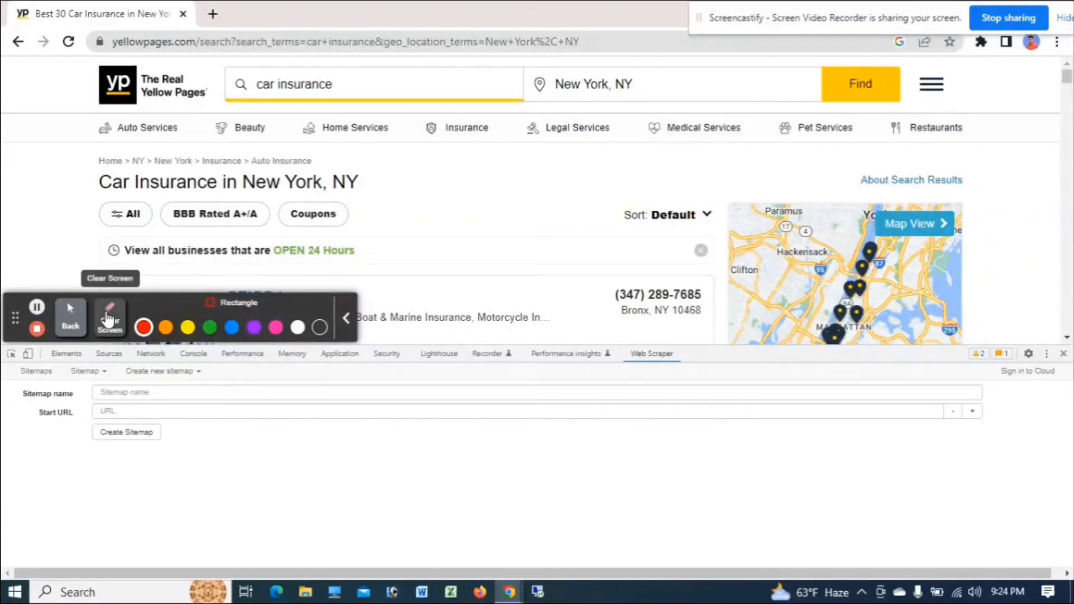
click(70, 314)
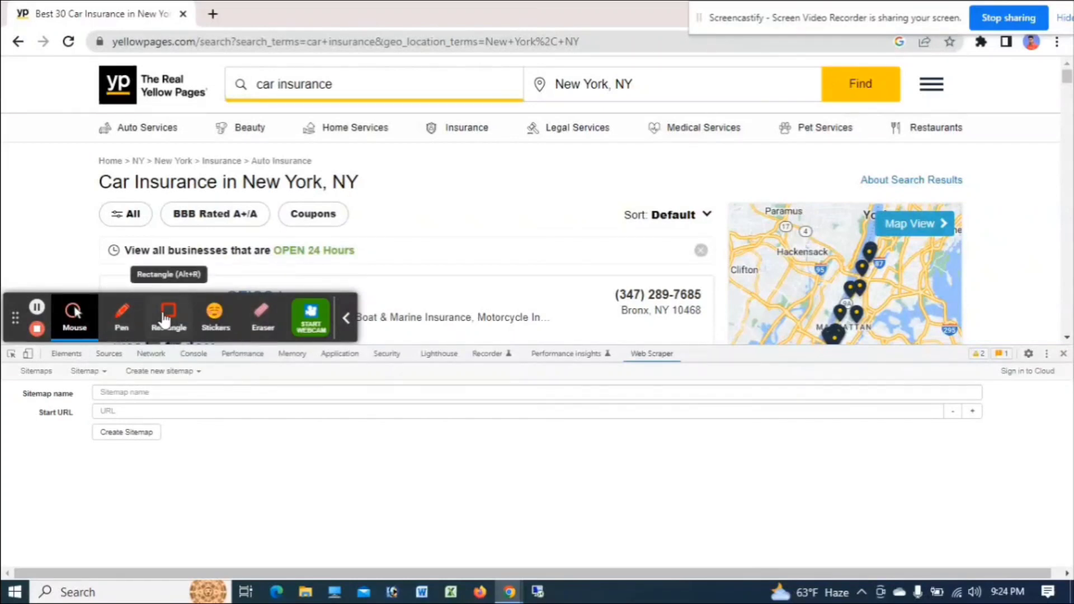
click(73, 315)
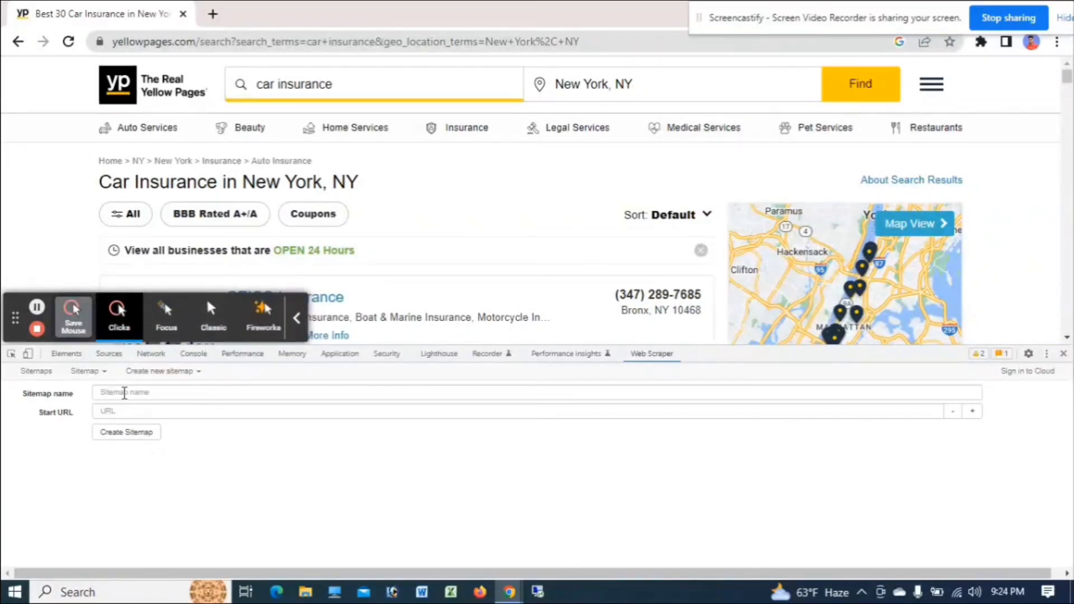
click(123, 392)
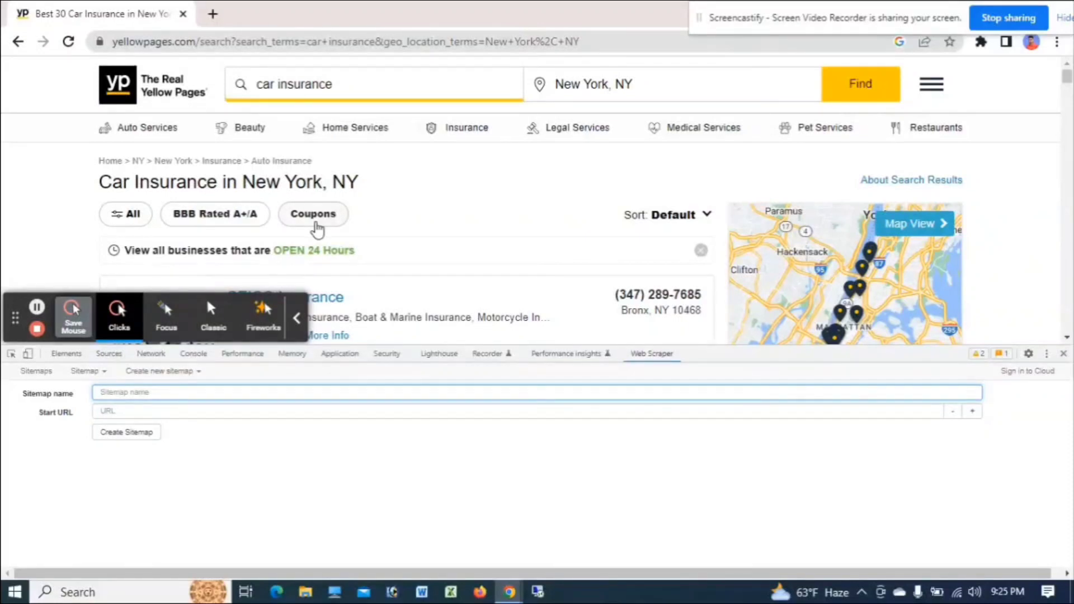
text(yellow)
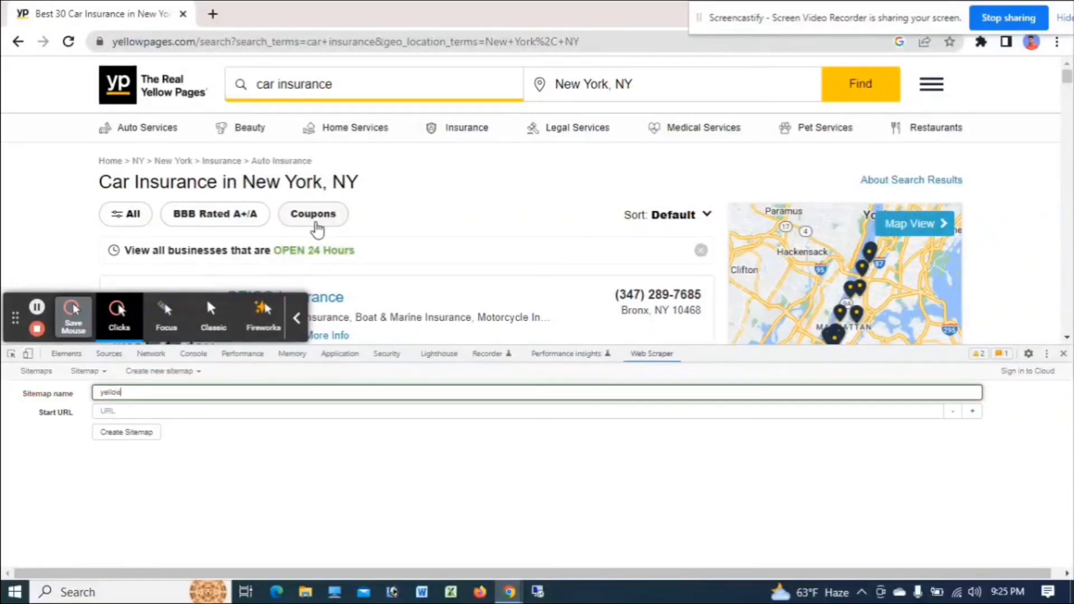
text(pagesextraction)
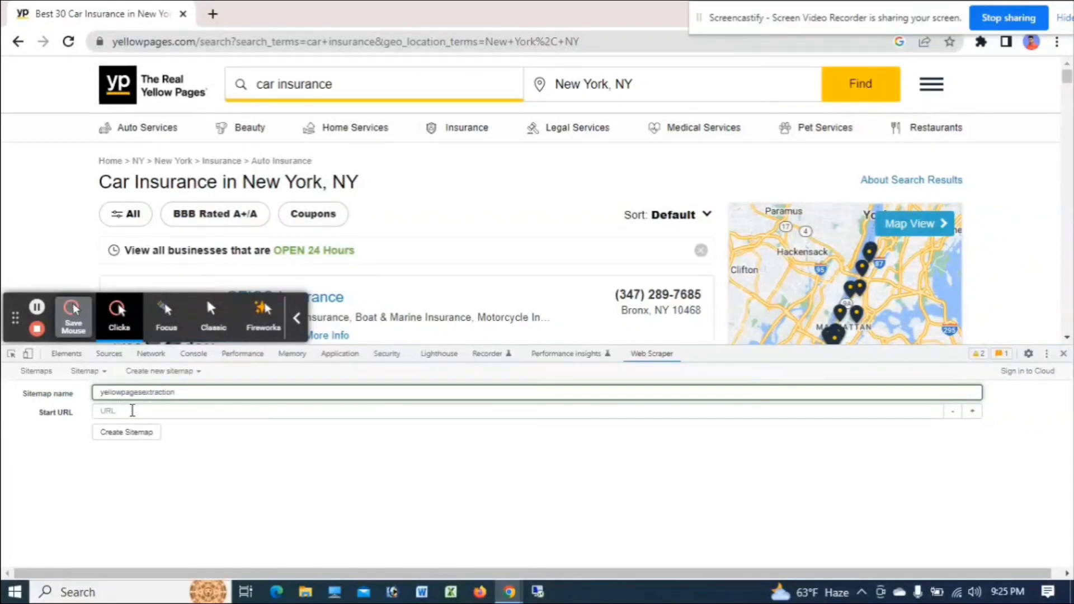
Set the sitemap's start URL to the address of the current New York car insurance results page and create the sitemap.
click(132, 411)
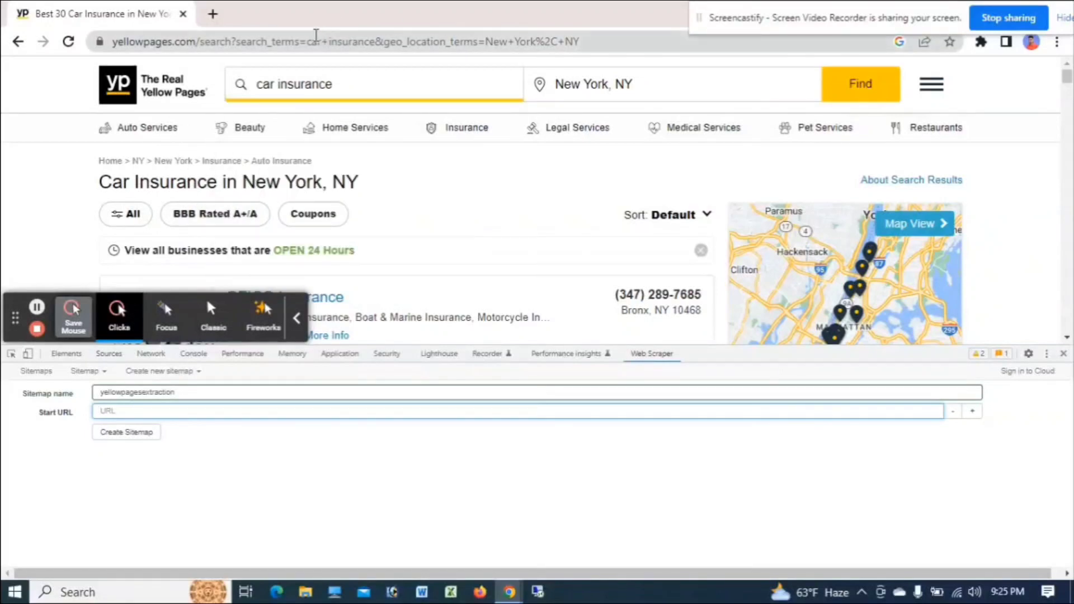
click(311, 42)
key(ctrl+c)
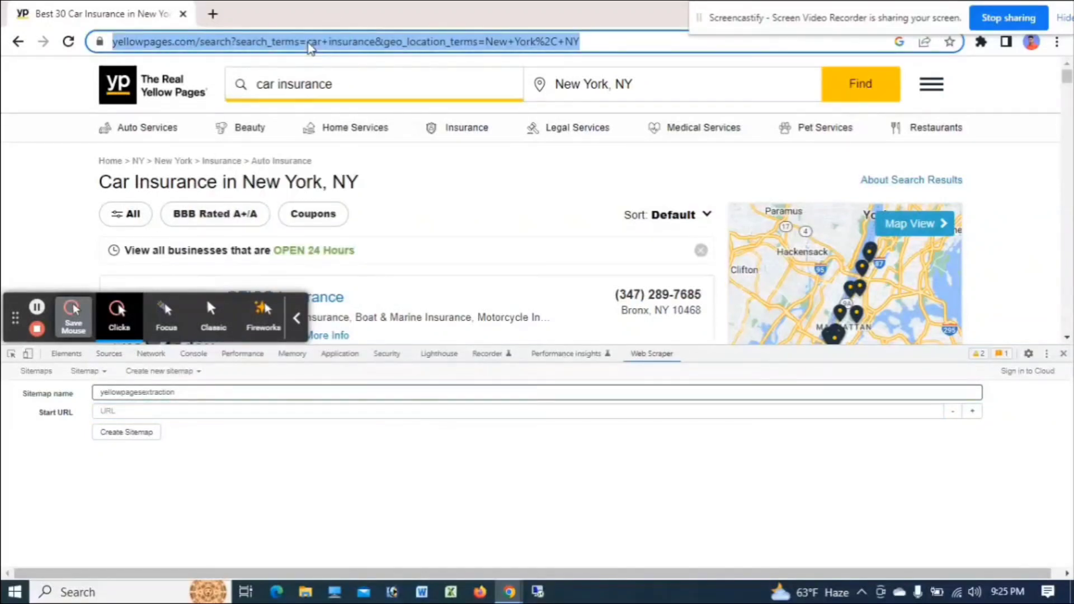
click(189, 409)
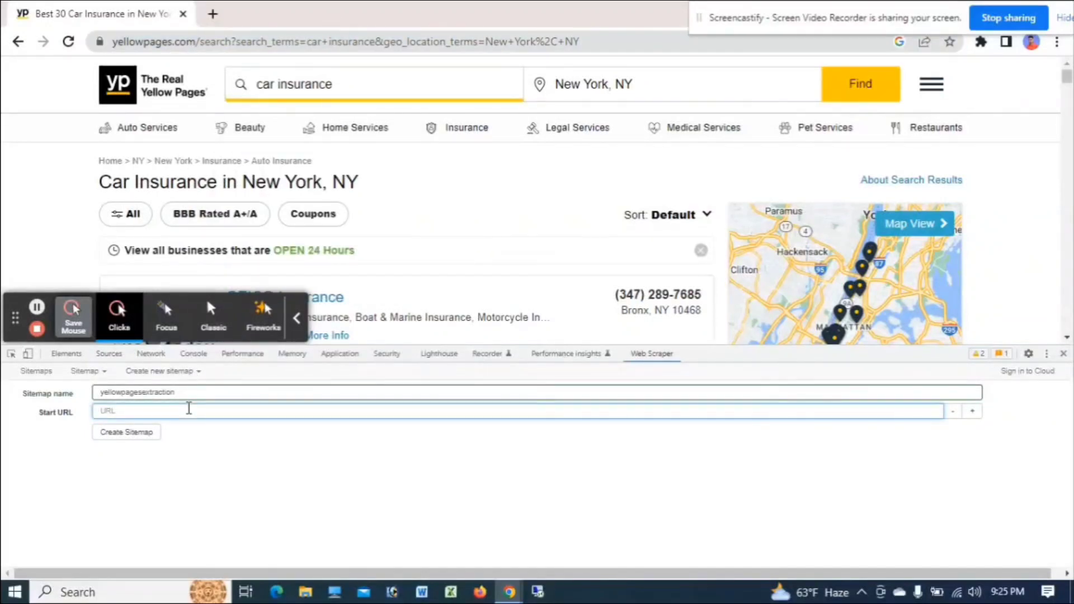
key(ctrl+v)
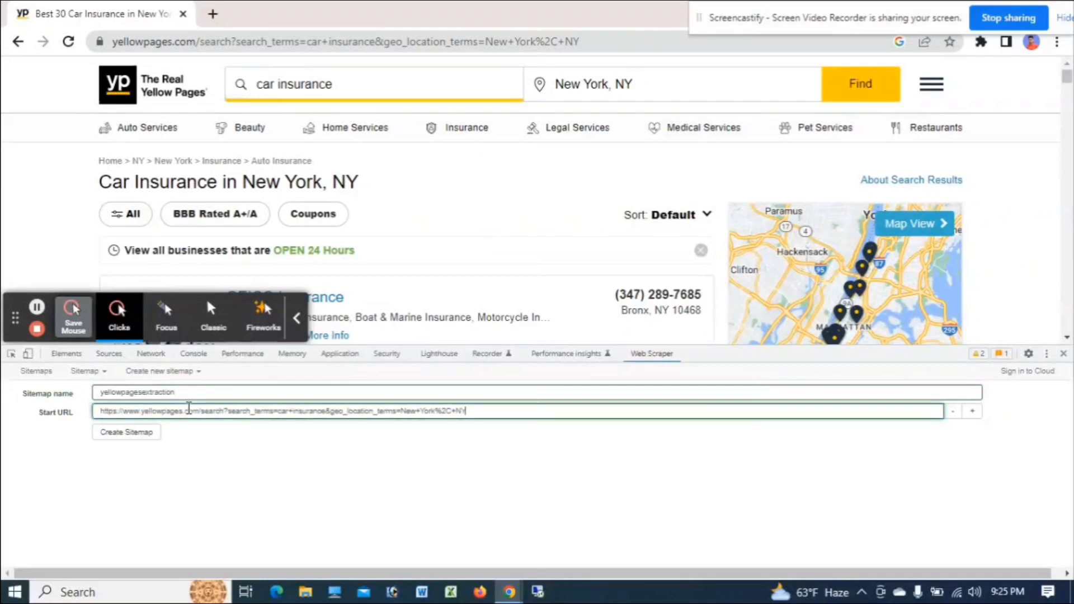
click(126, 433)
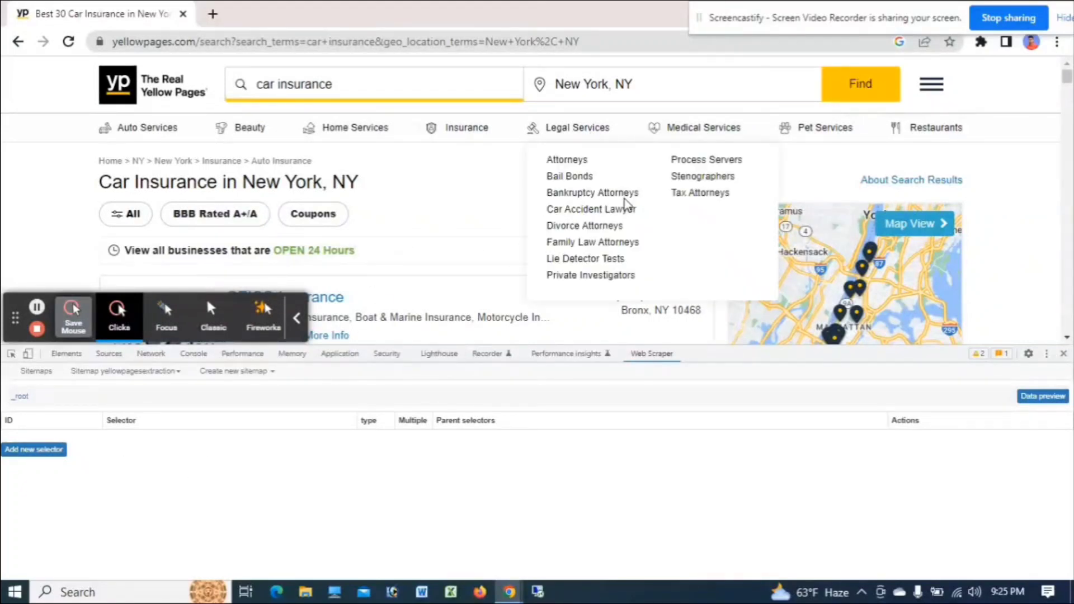
Examine the sponsored and numbered business listings on the results page to see which name links need extracting.
scroll(436, 210, down, 5)
scroll(433, 215, up, 2)
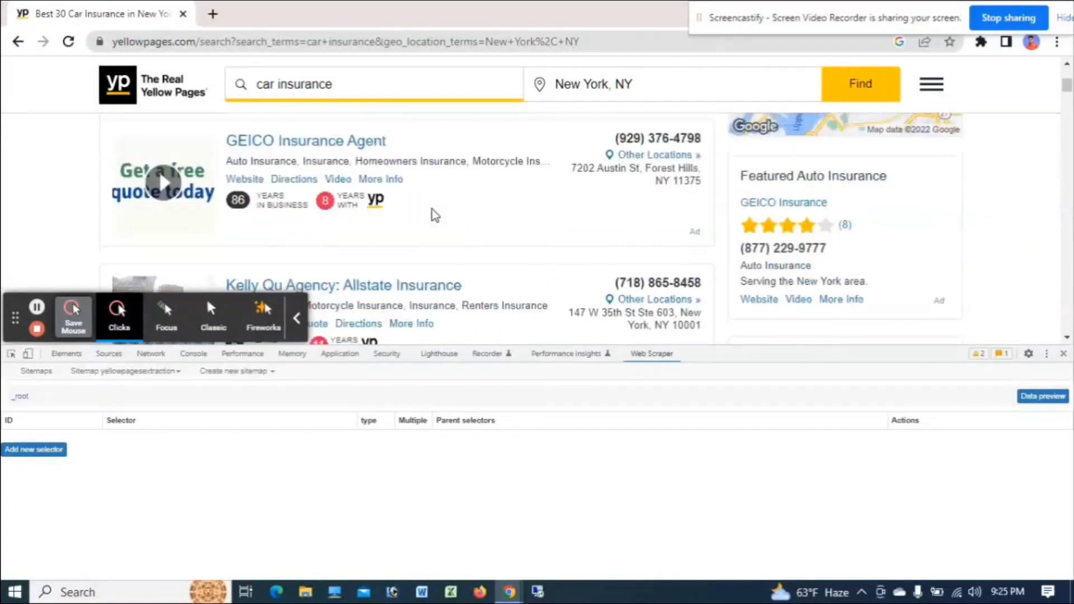
scroll(414, 220, down, 7)
scroll(559, 182, up, 5)
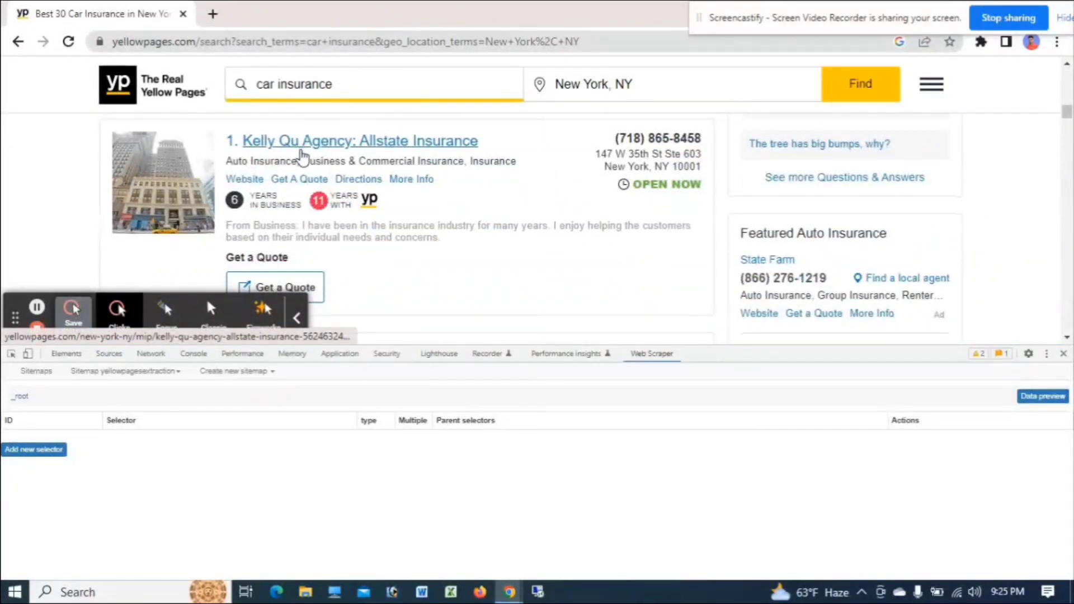
scroll(305, 184, down, 3)
scroll(443, 197, down, 4)
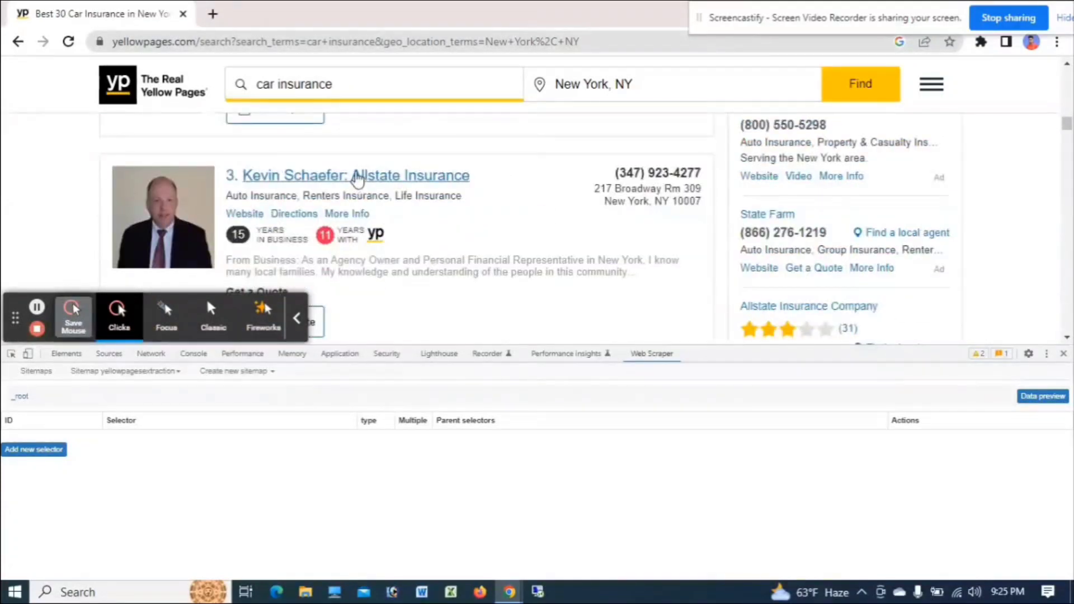
scroll(577, 212, up, 6)
scroll(576, 222, up, 3)
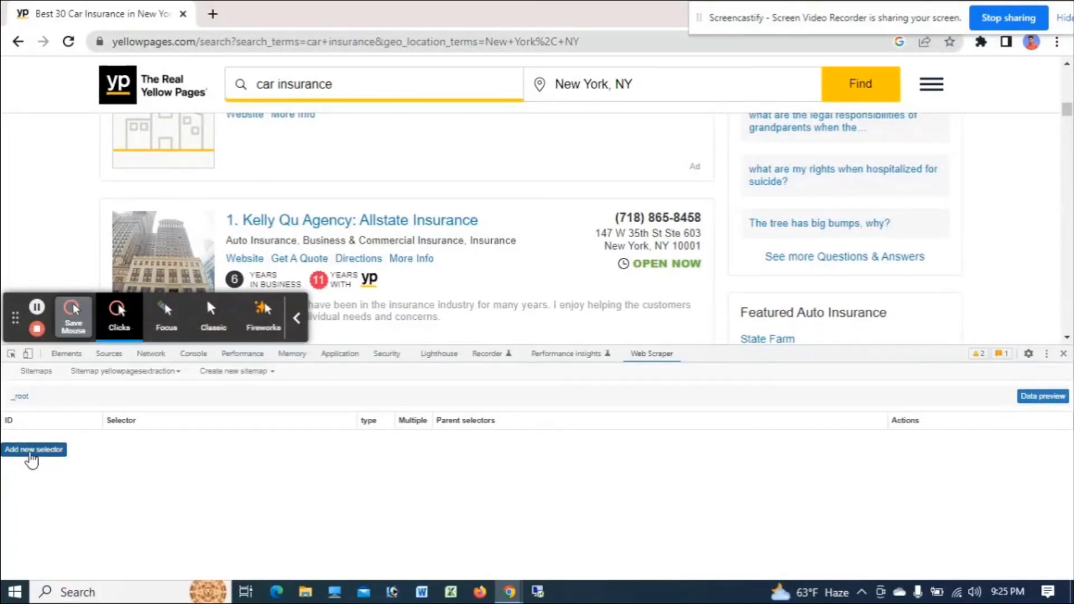
Add a new selector under _root with the ID Link, type Link and multiple selection enabled.
click(29, 451)
click(126, 393)
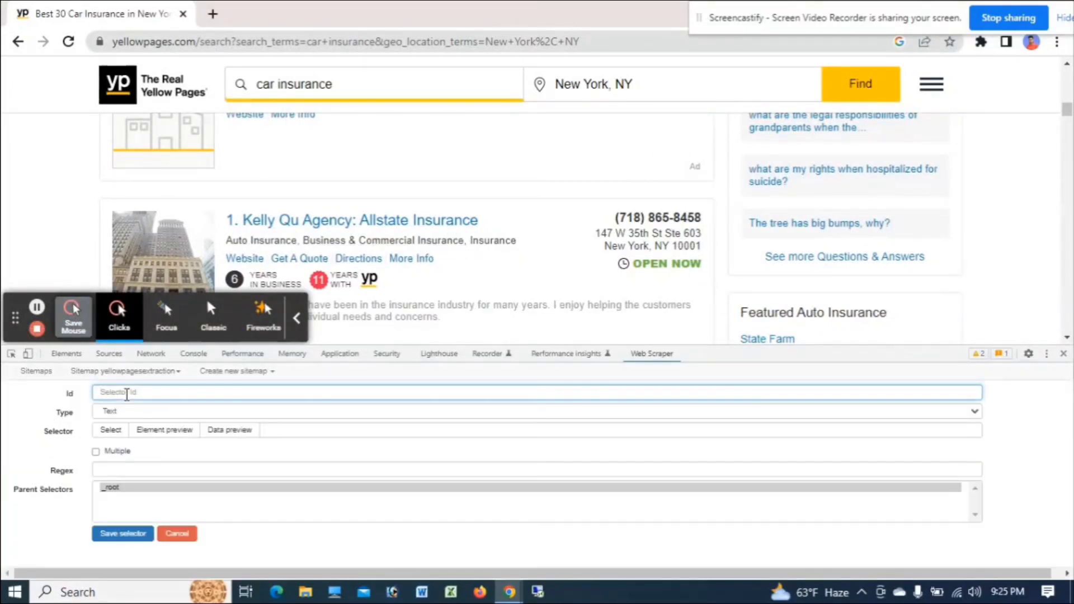
text(Links)
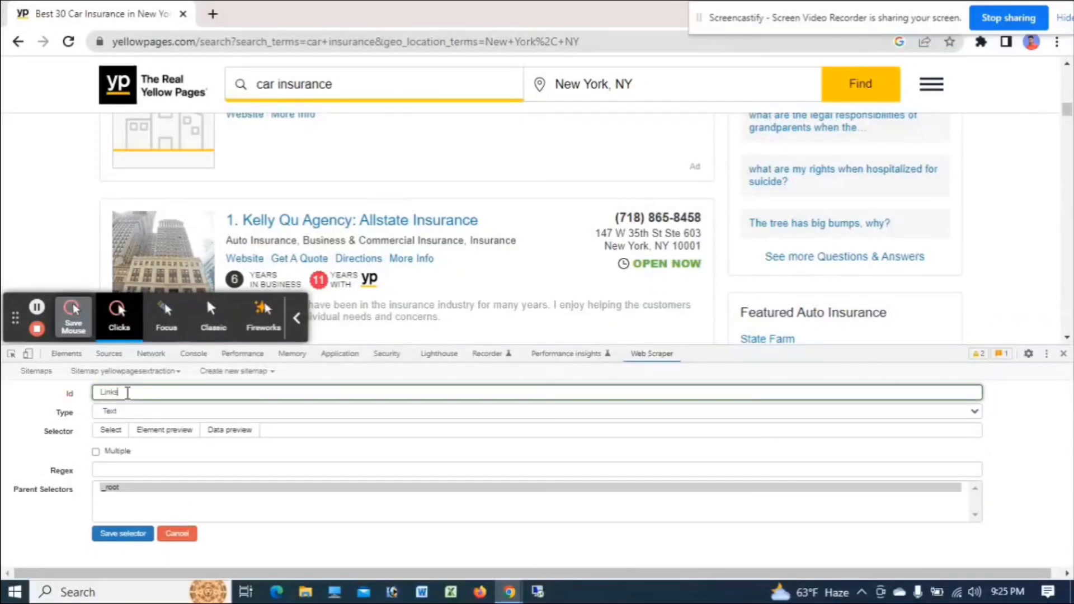
key(BackSpace)
click(109, 414)
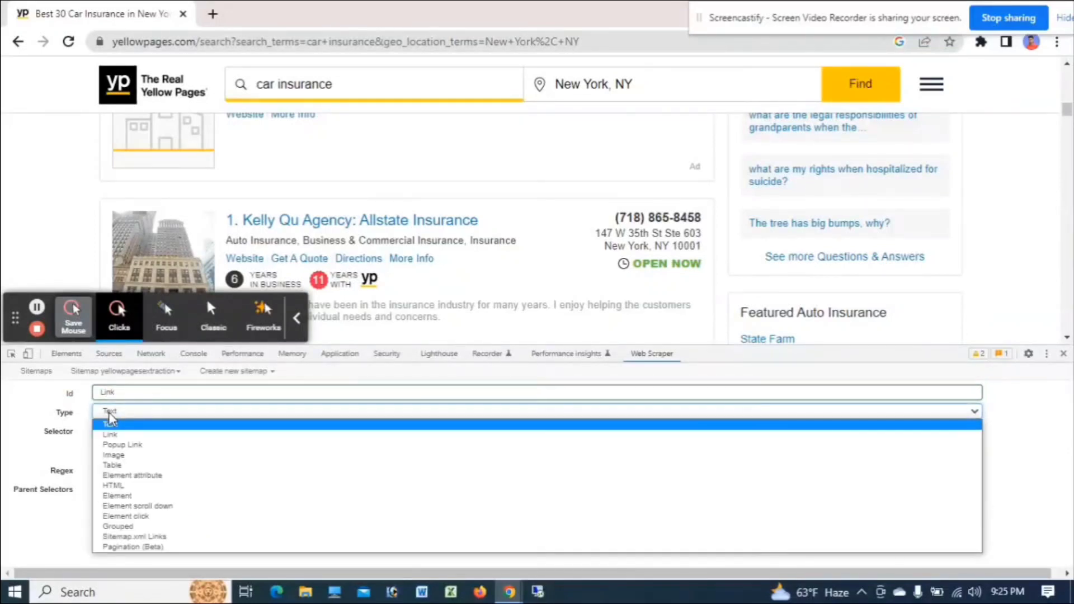
click(129, 435)
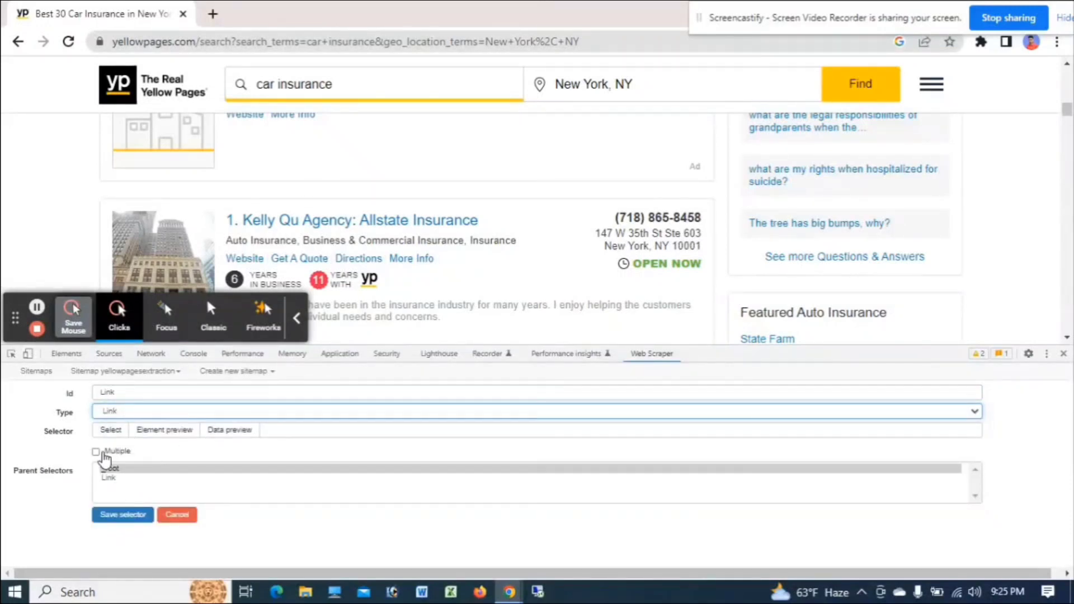
scroll(235, 220, down, 5)
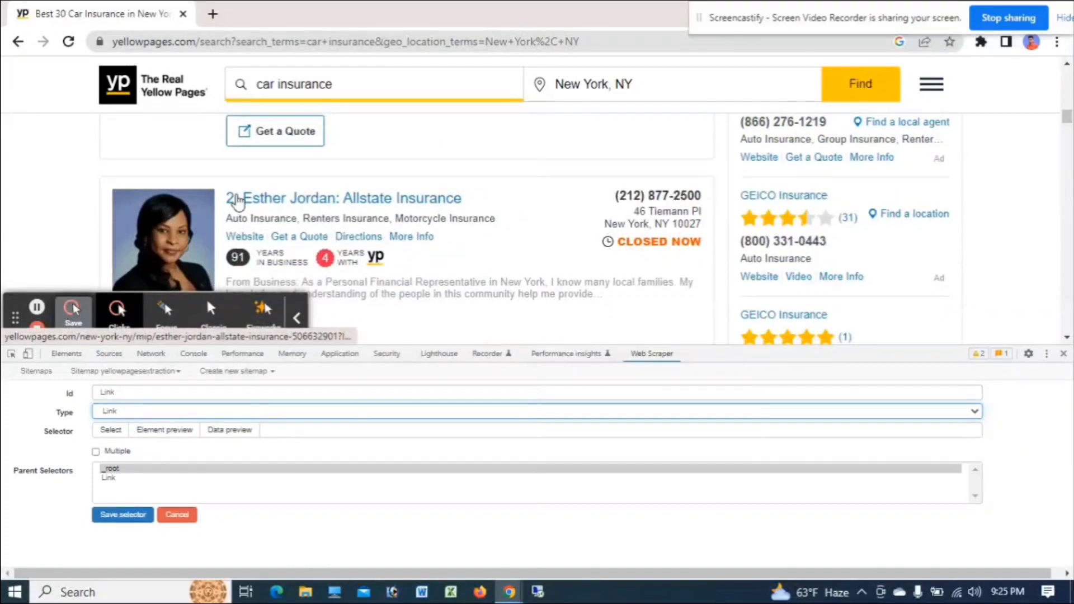
scroll(238, 213, up, 5)
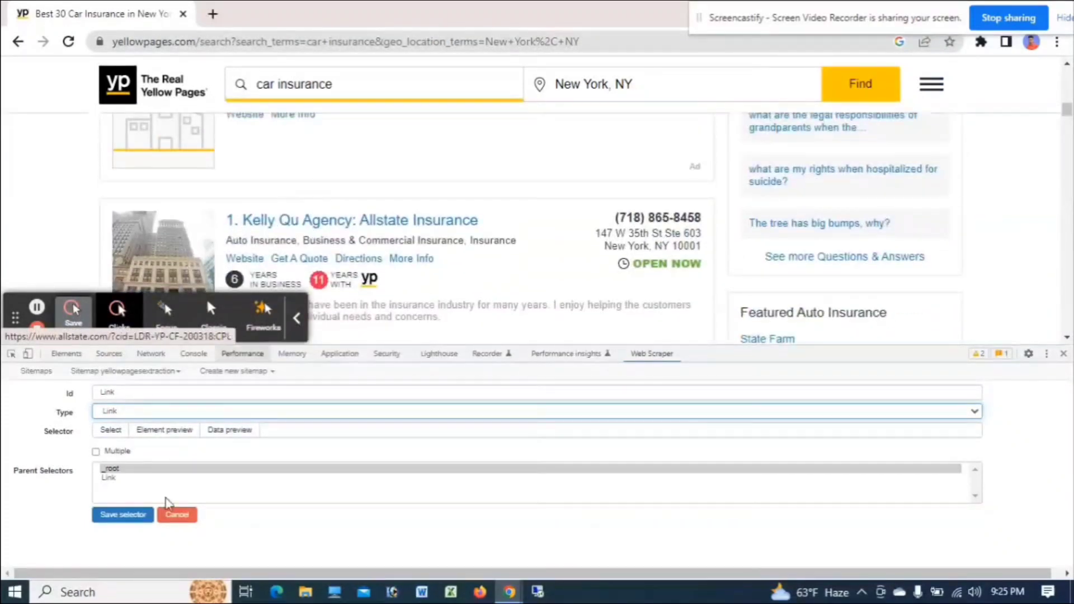
click(95, 451)
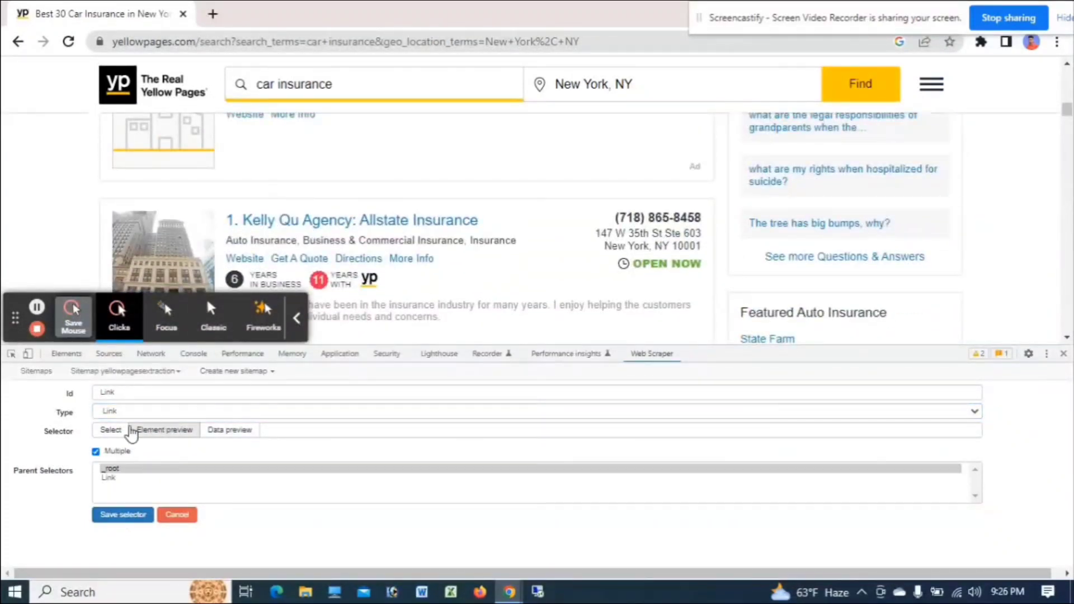
Select the first two numbered business name links on the page as the selector's elements, finish selecting and save the selector.
click(111, 430)
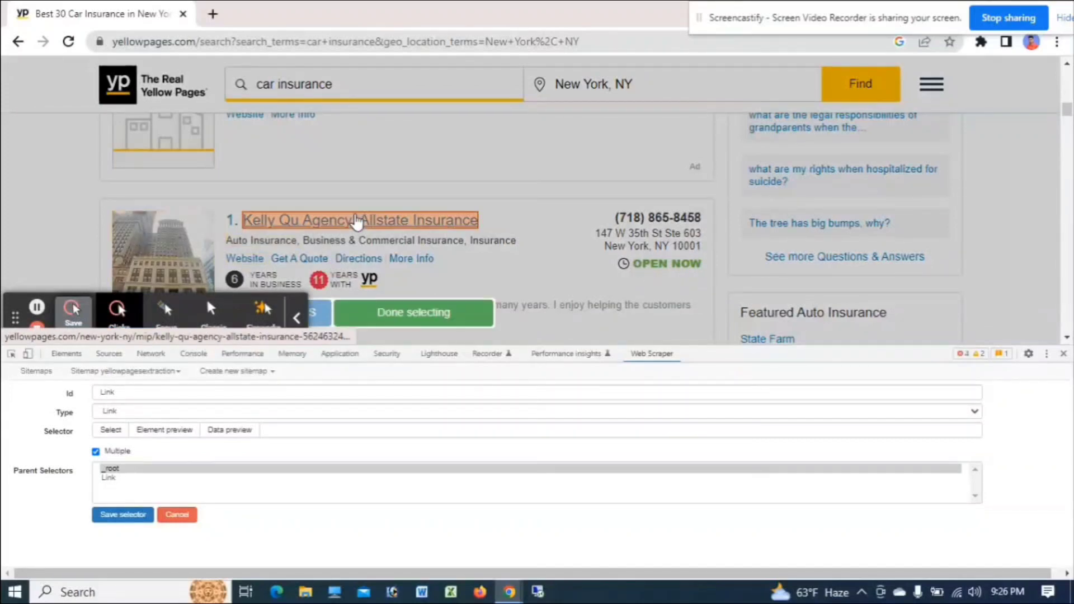
scroll(520, 167, down, 3)
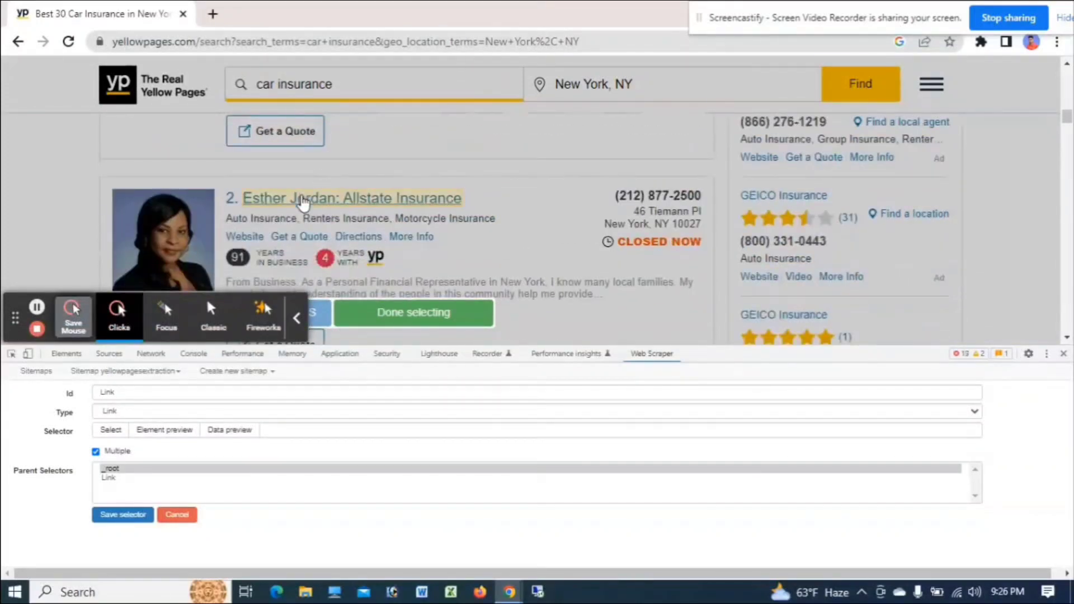
click(460, 200)
scroll(425, 207, down, 3)
scroll(397, 215, down, 3)
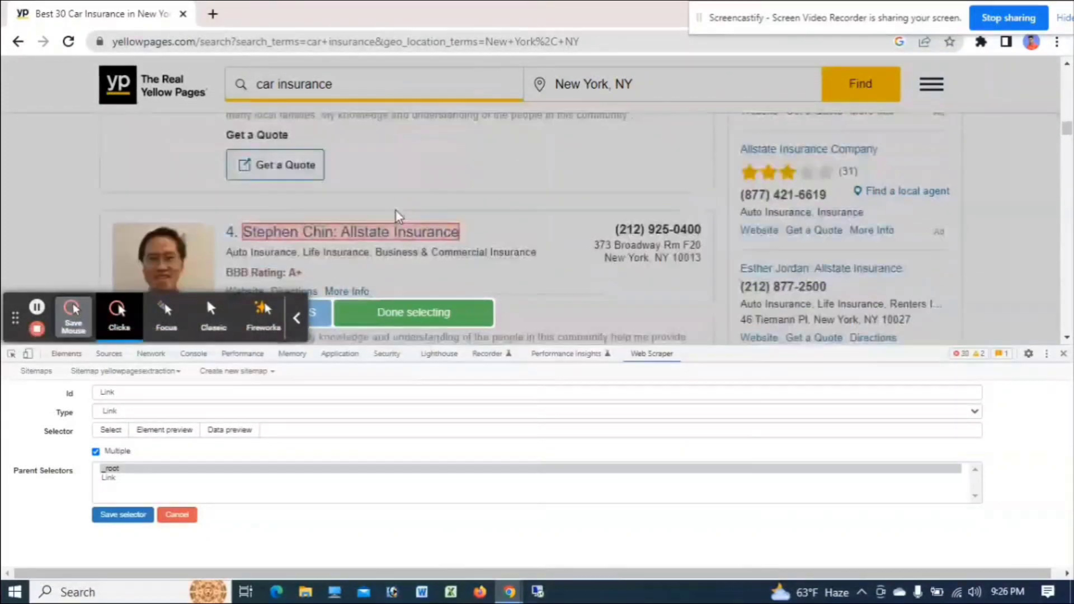
scroll(397, 214, up, 5)
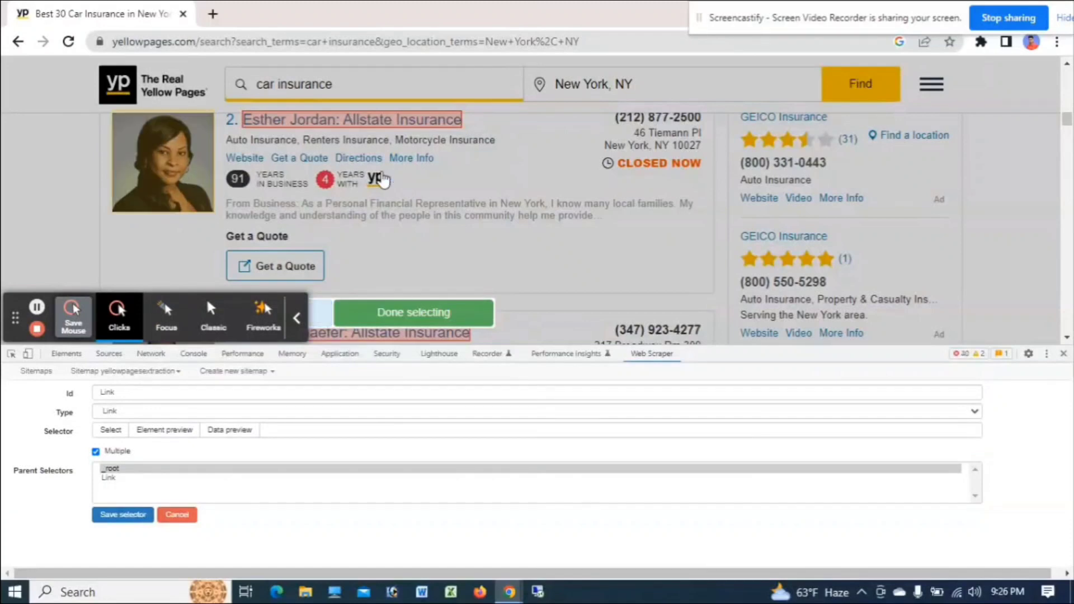
click(414, 313)
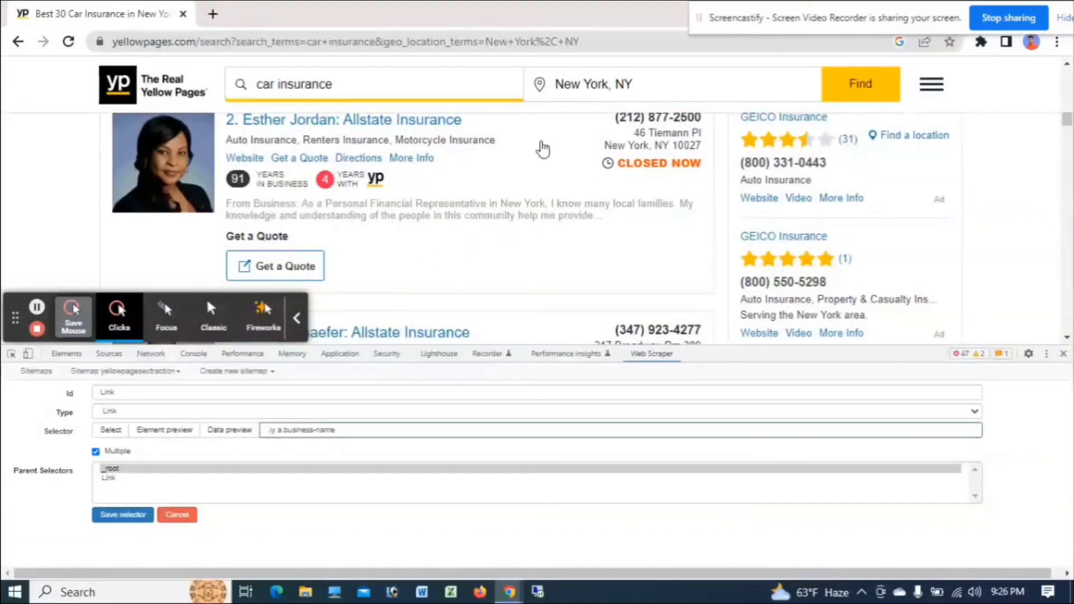
drag(54, 312, 987, 364)
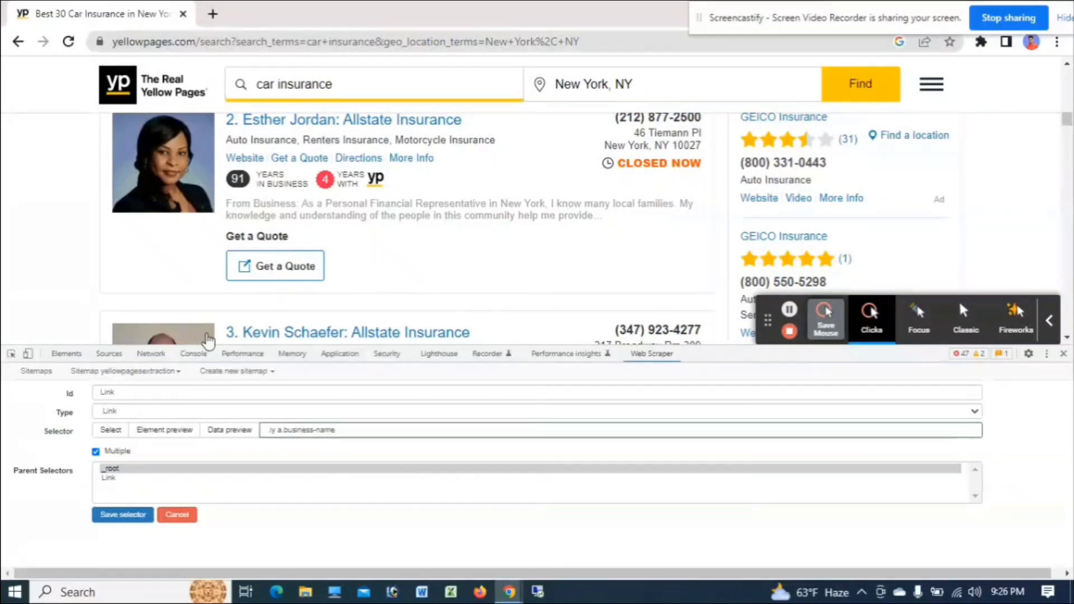
click(121, 516)
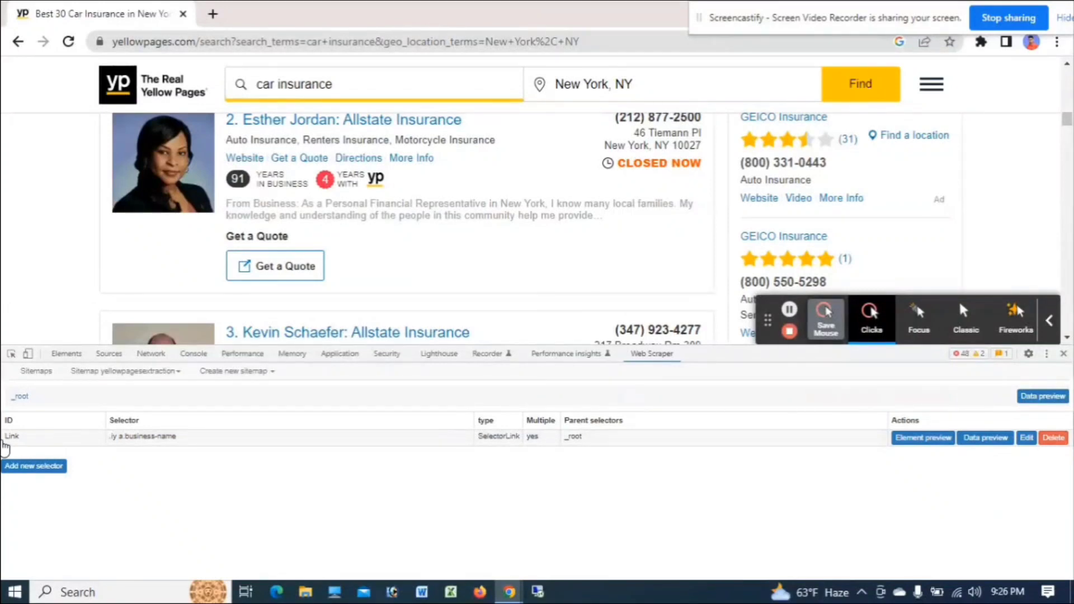
View the level inside the Link selector and reopen the yellowpagesextraction sitemap at its root from the sitemap list.
click(101, 441)
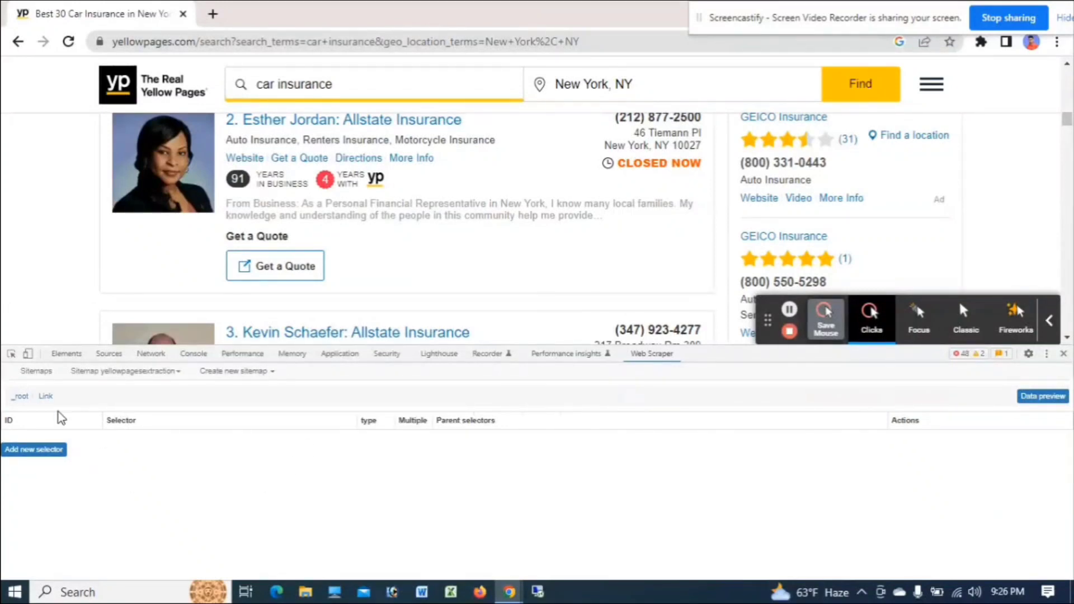
click(36, 371)
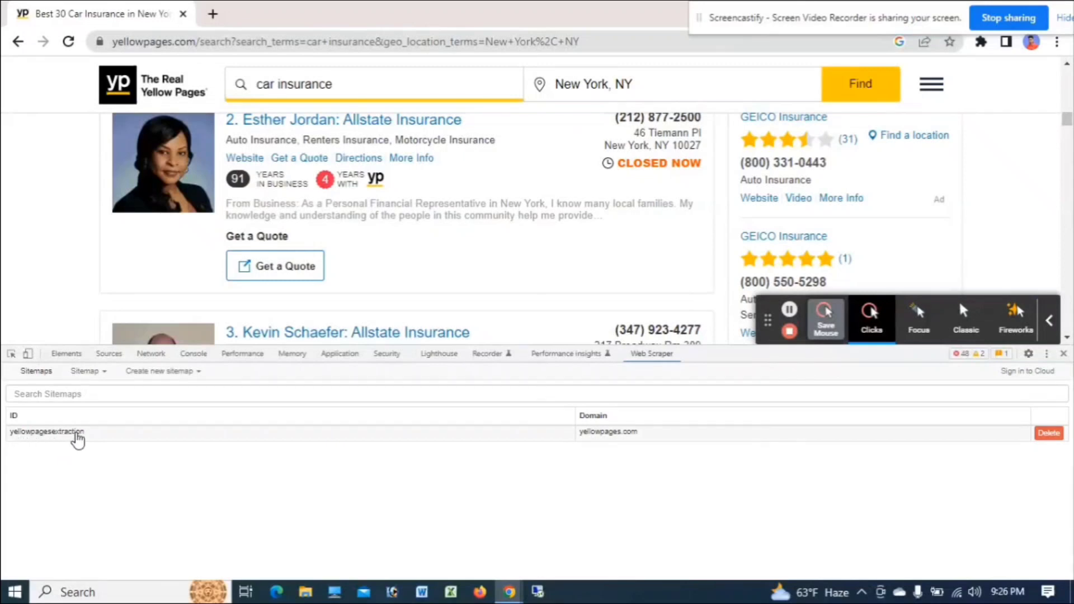
click(83, 441)
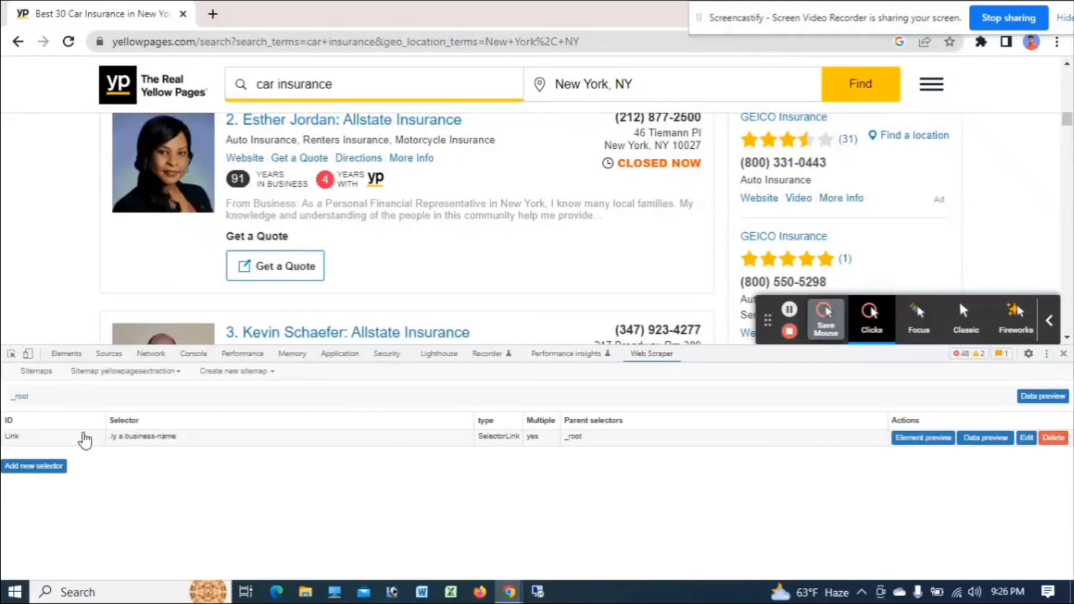
scroll(367, 235, up, 2)
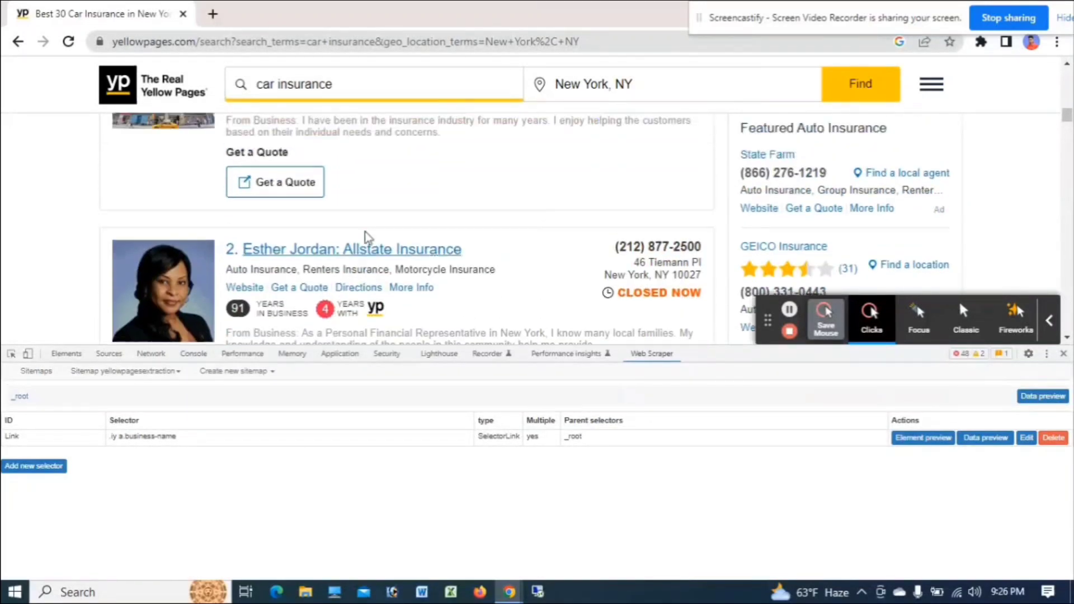
scroll(366, 235, up, 3)
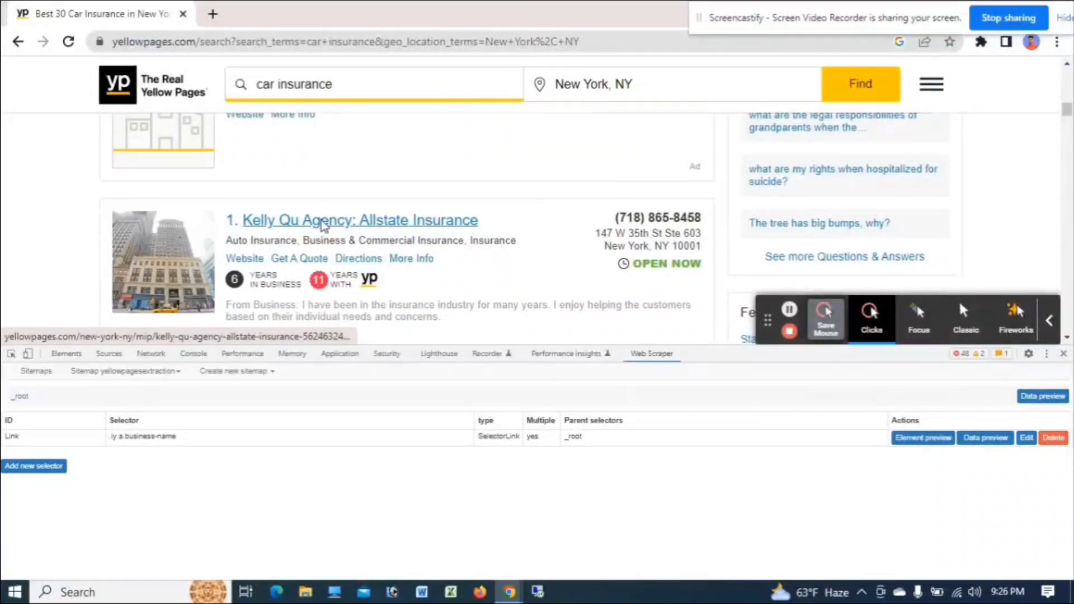
Open the first numbered business's detail page and add a selector with the ID Name inside the Link selector.
click(323, 222)
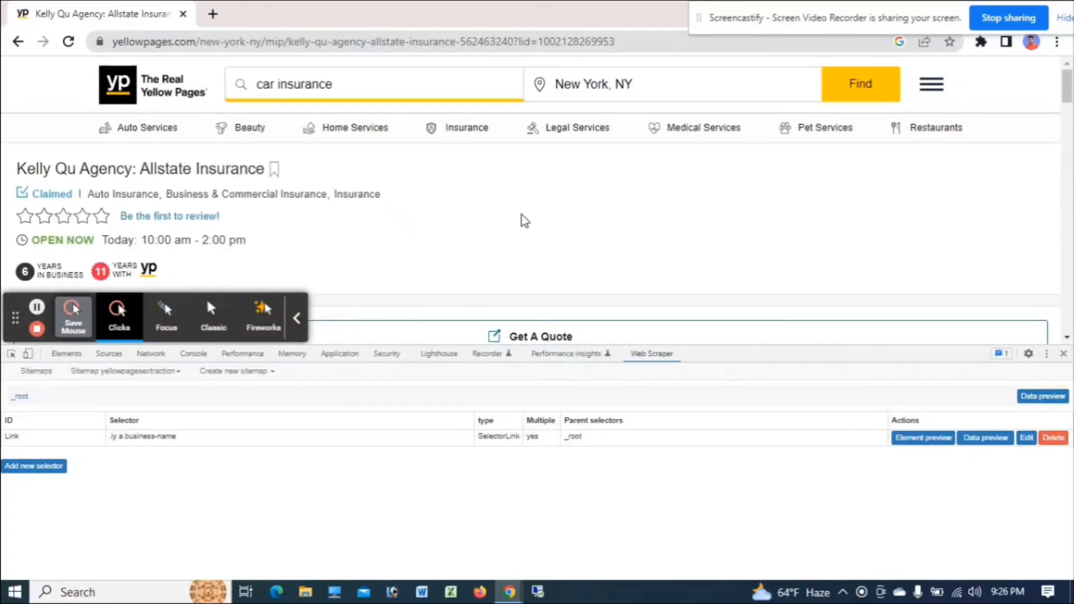
click(144, 437)
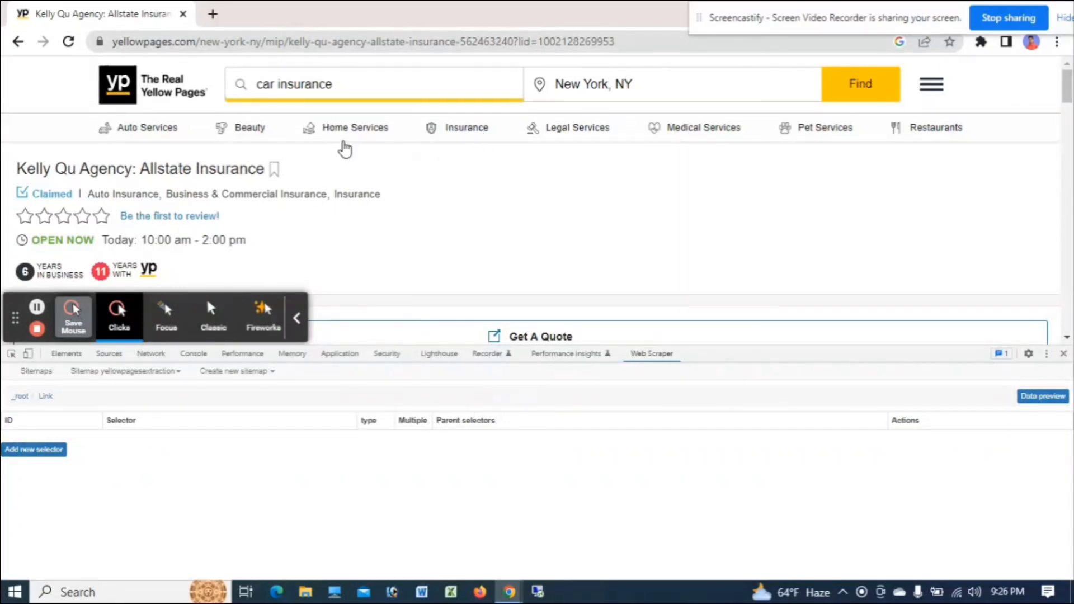
click(32, 450)
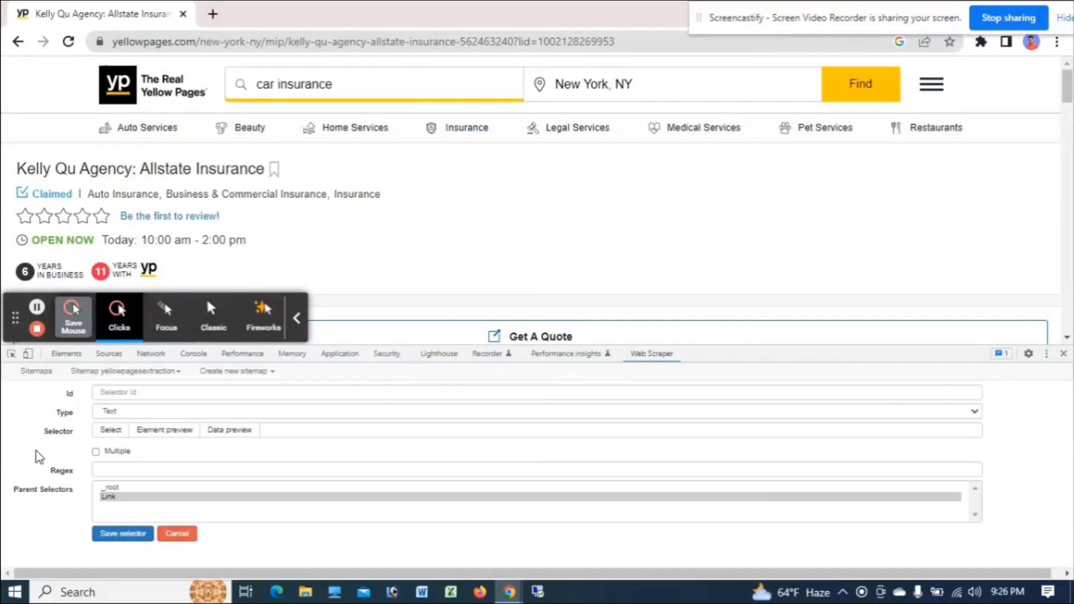
click(125, 392)
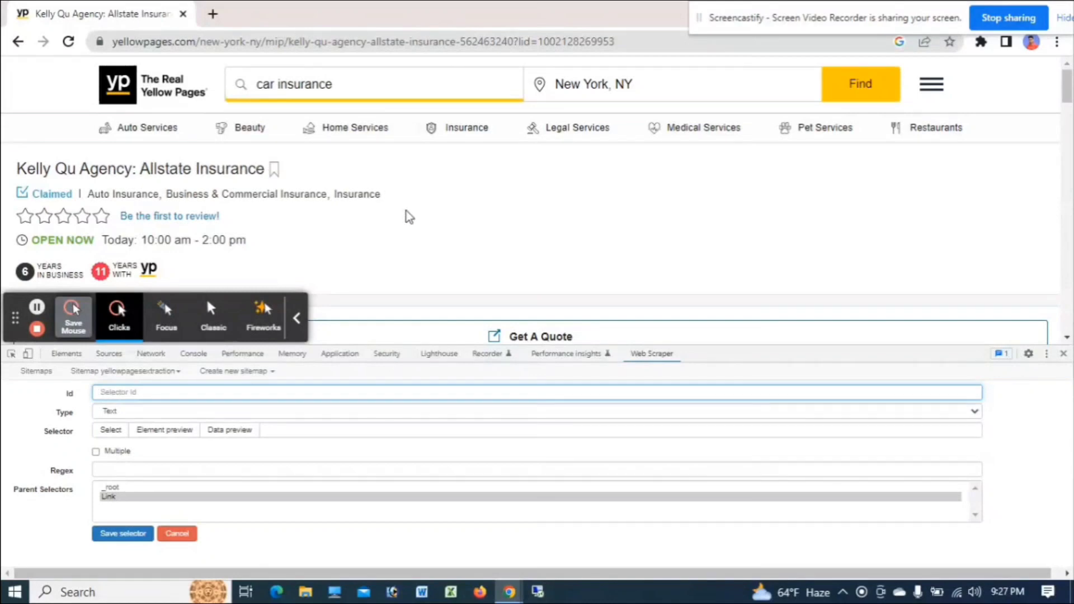
text(Name)
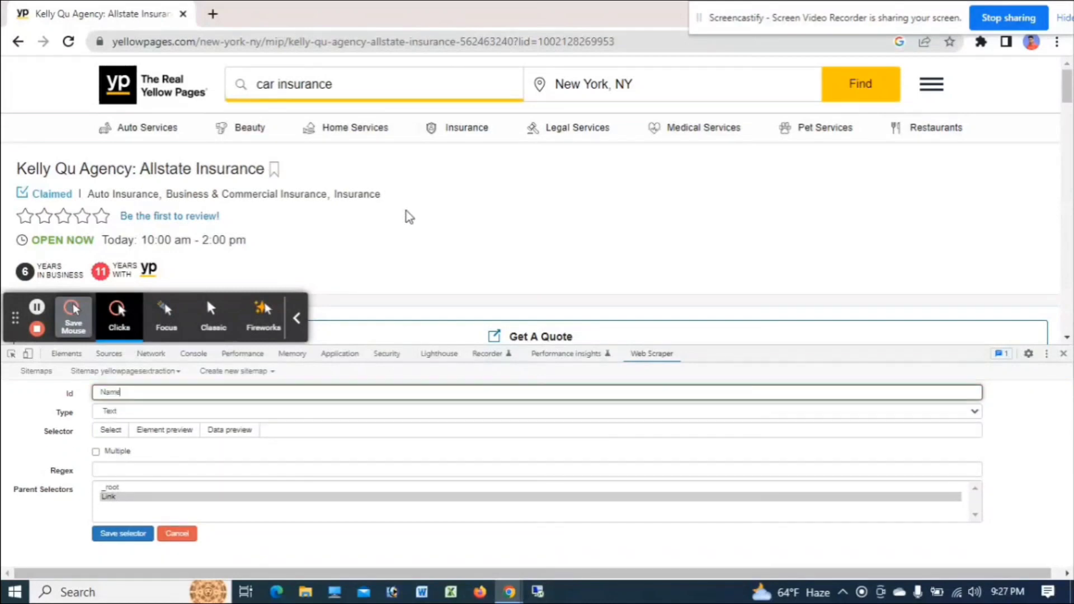
Select the business name heading on the detail page as the Name selector's element, finish selecting and save the selector.
click(110, 430)
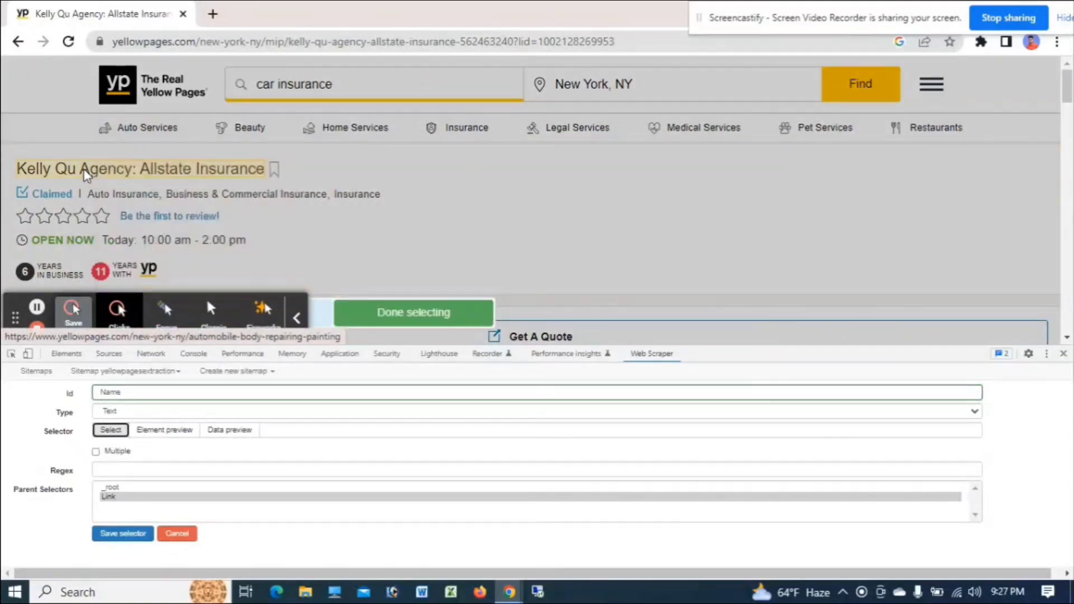
click(110, 168)
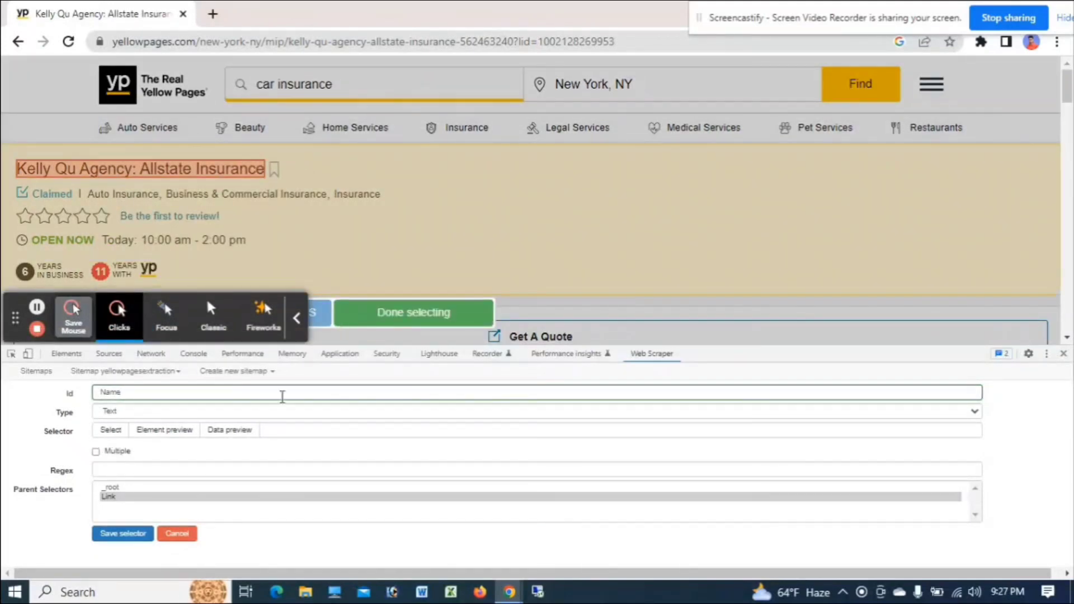
click(426, 318)
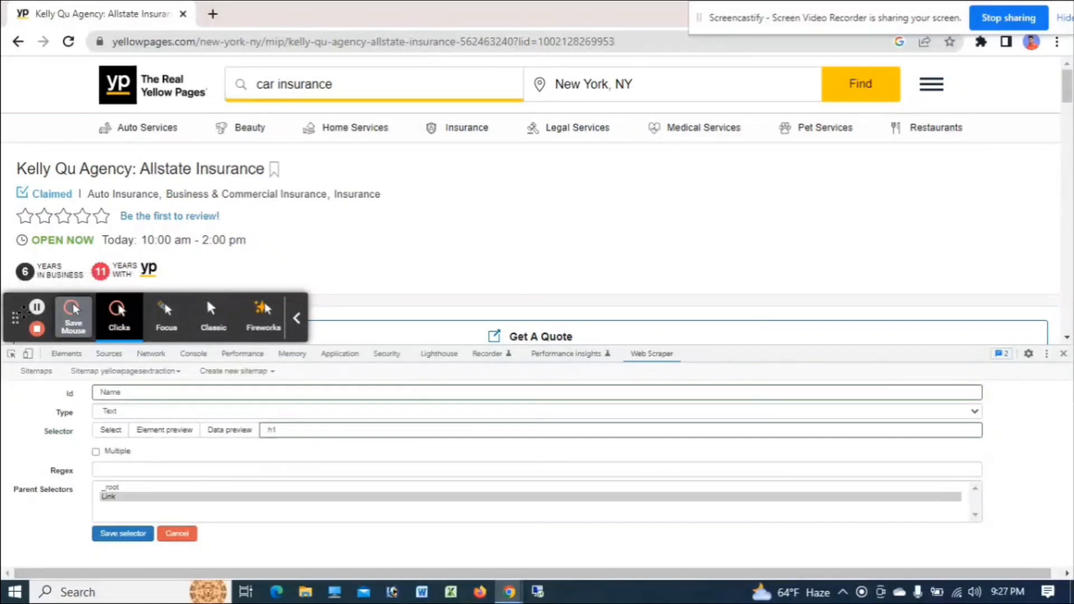
drag(4, 299, 820, 501)
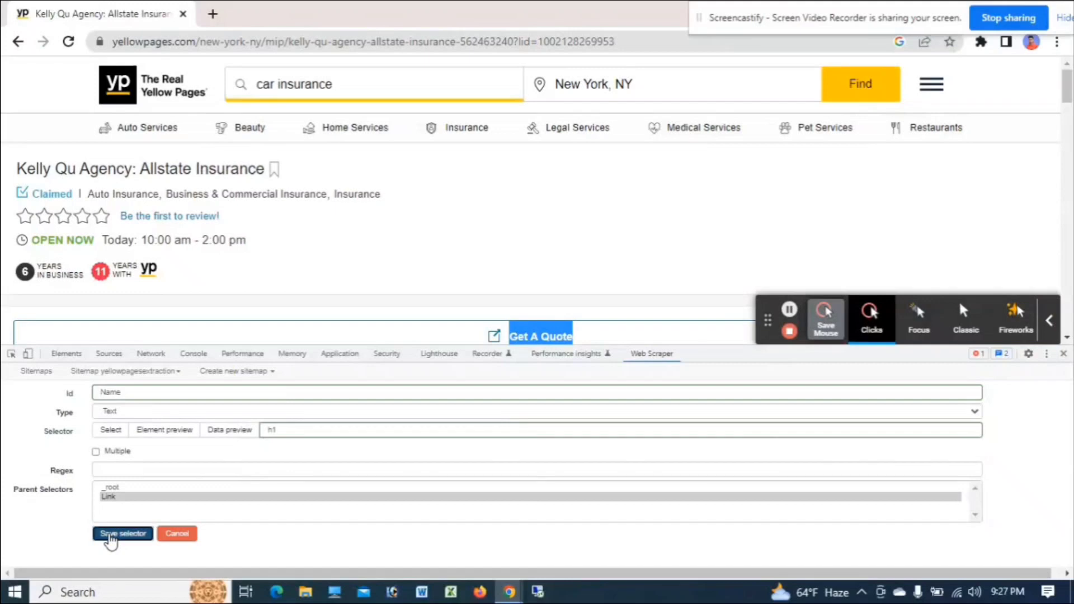
click(110, 536)
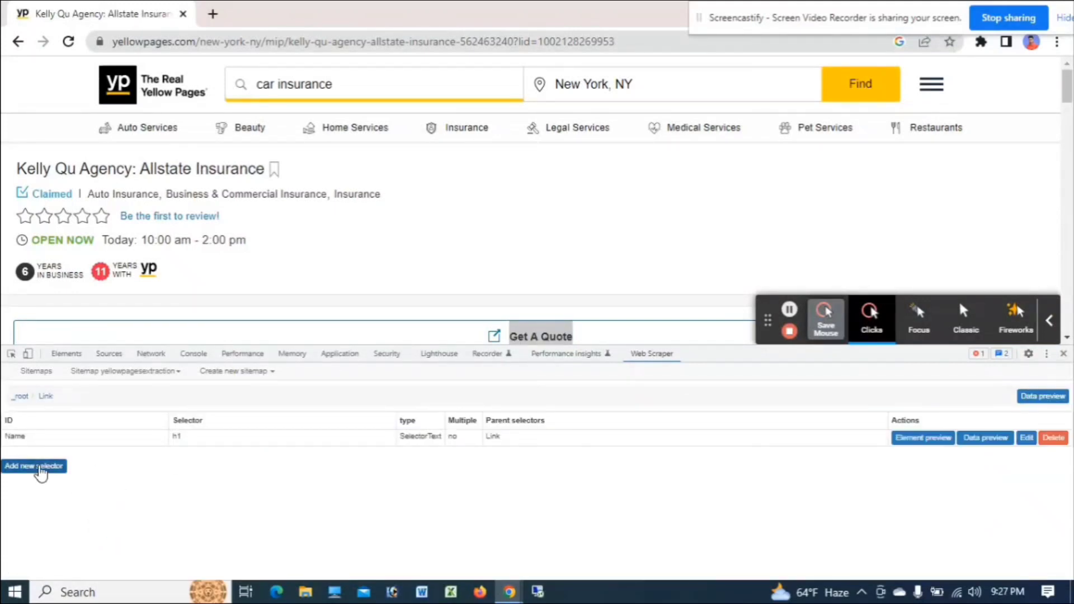
Add a new selector under Link with the ID Number and clear the text highlighting on the business page.
click(35, 466)
scroll(246, 162, down, 3)
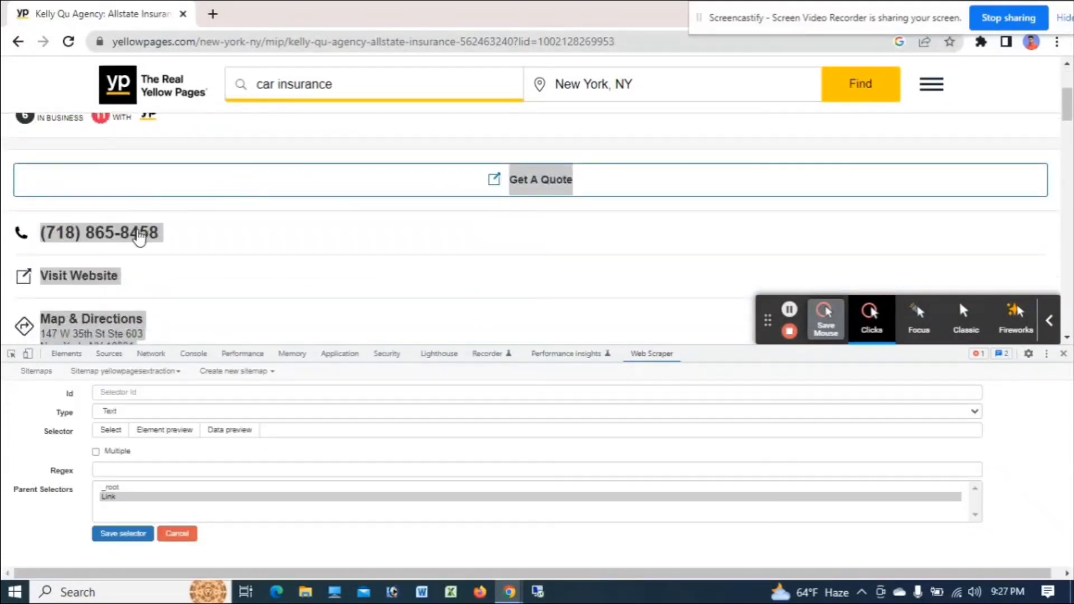
click(242, 236)
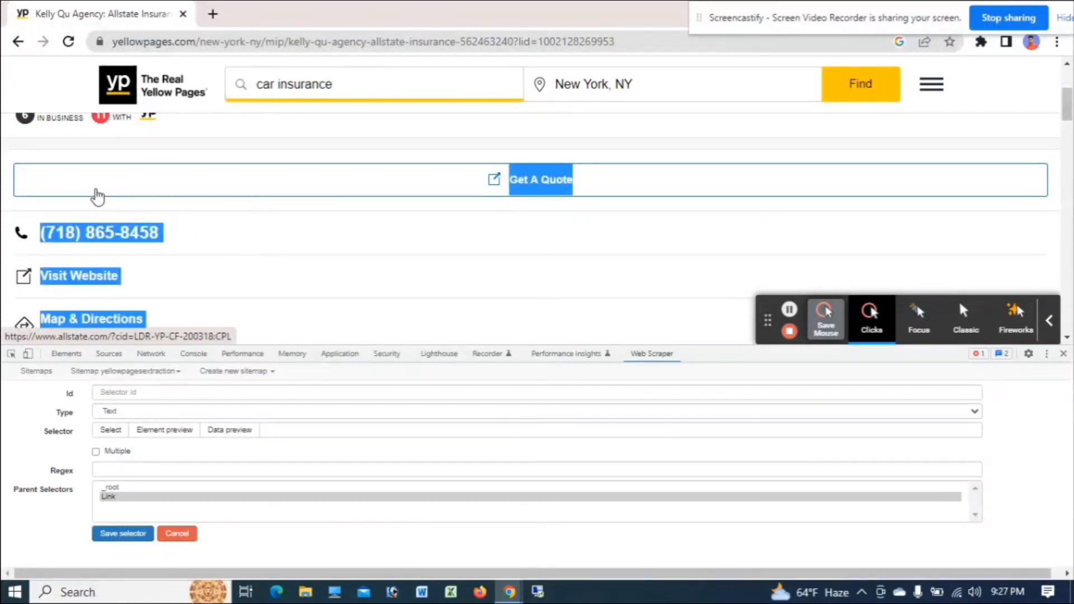
click(12, 190)
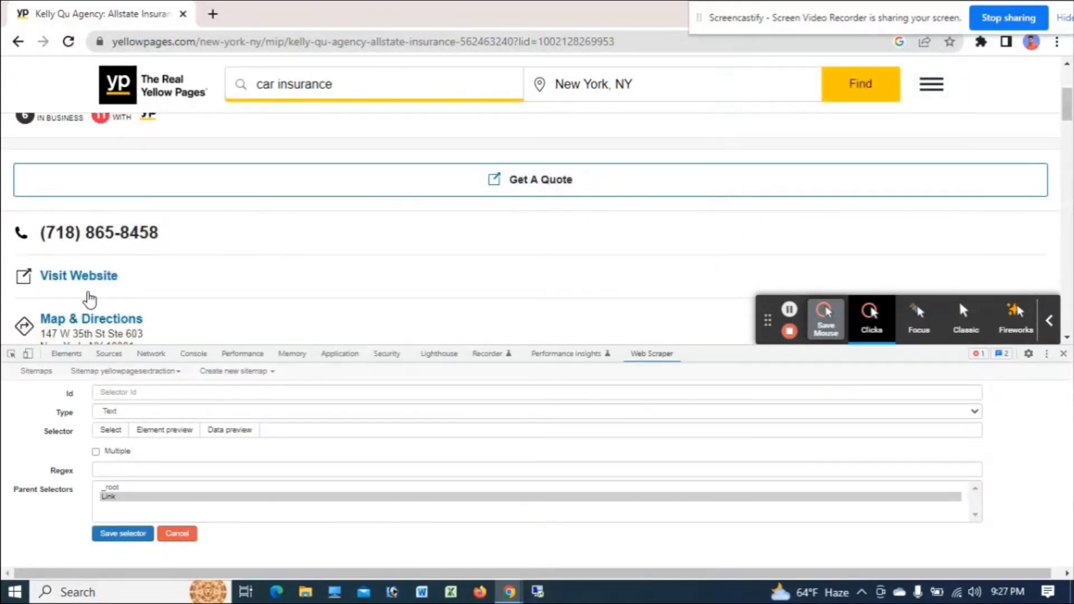
click(118, 394)
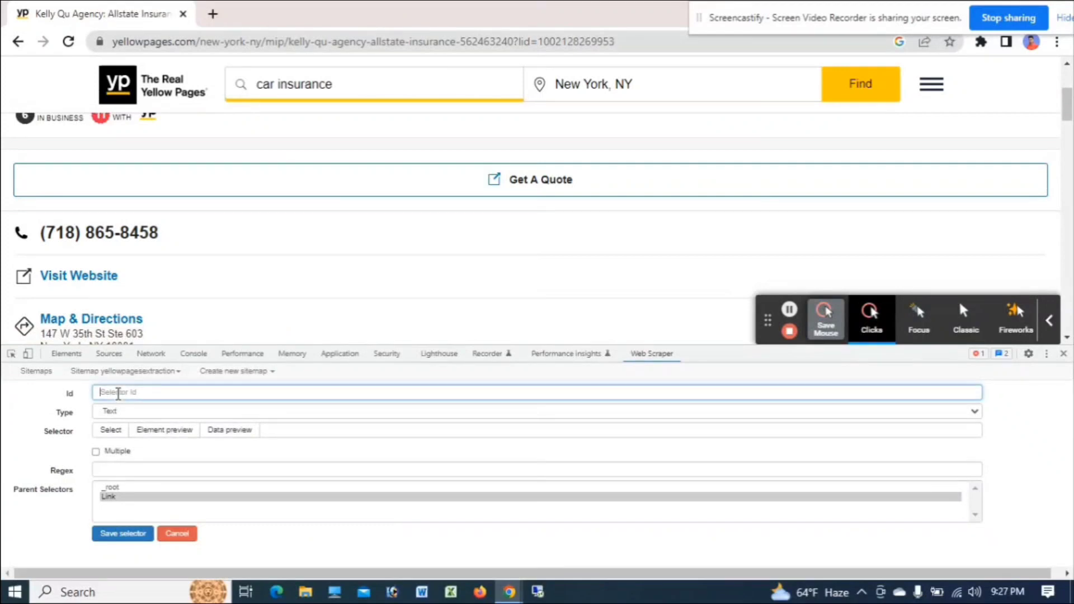
text(Number)
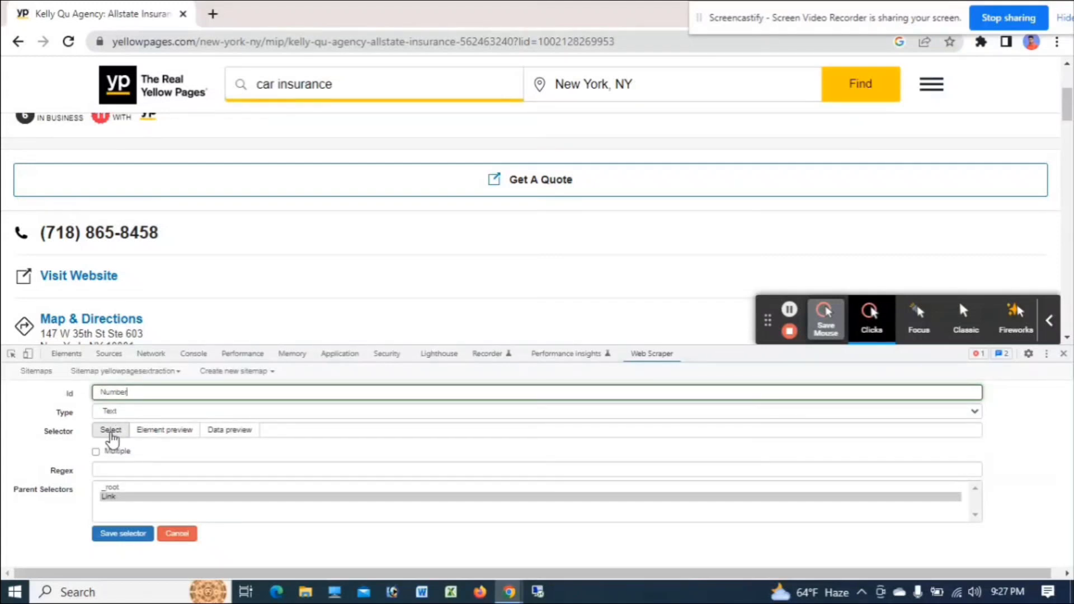
Select the business phone number on the page as the Number selector's element, finish selecting and save the selector.
click(111, 436)
click(99, 235)
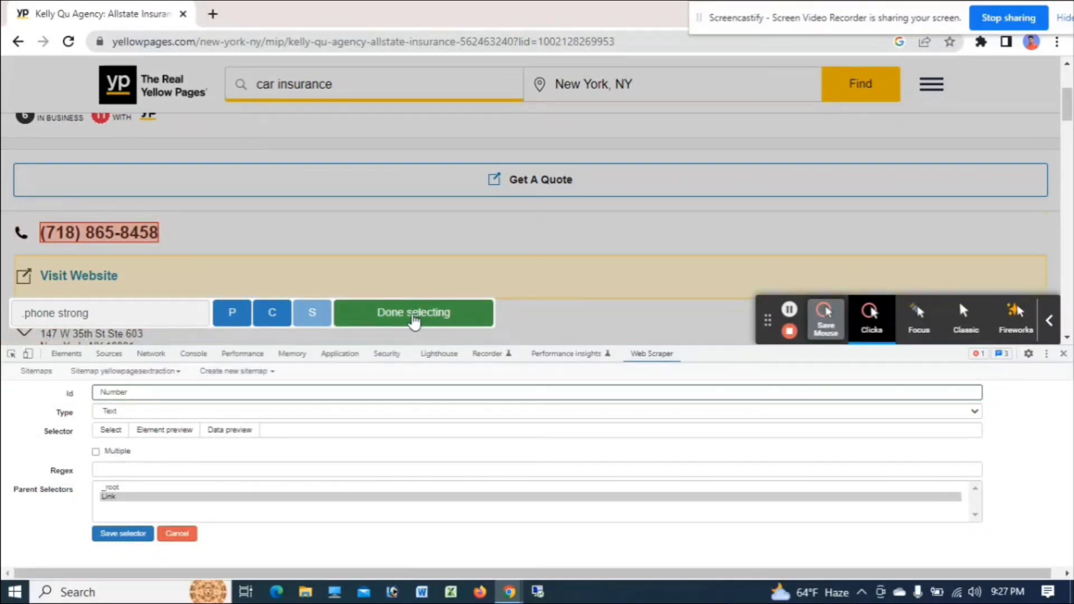
click(413, 316)
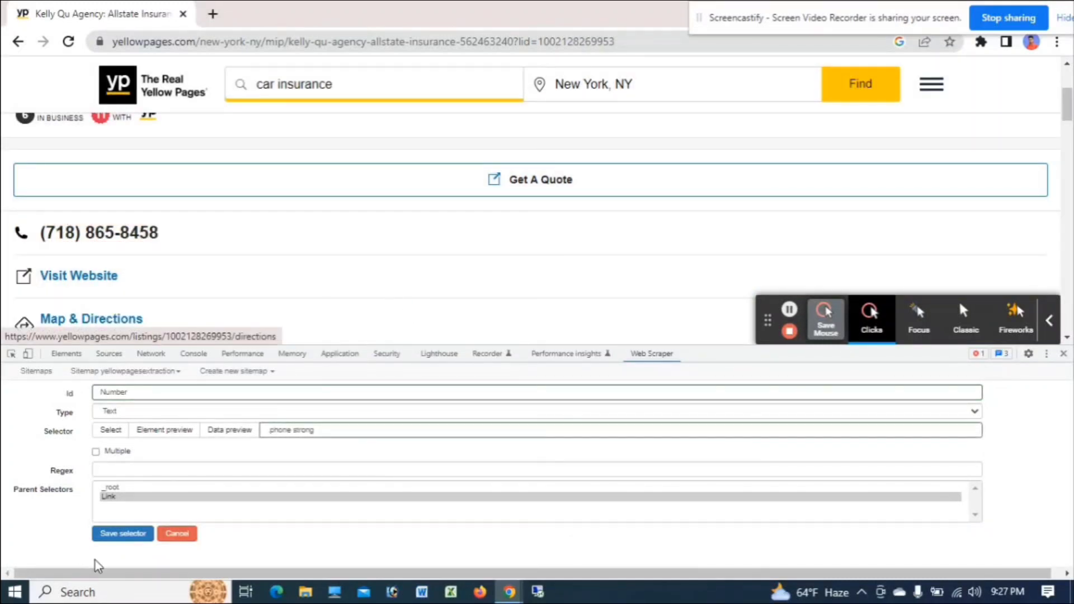
click(115, 533)
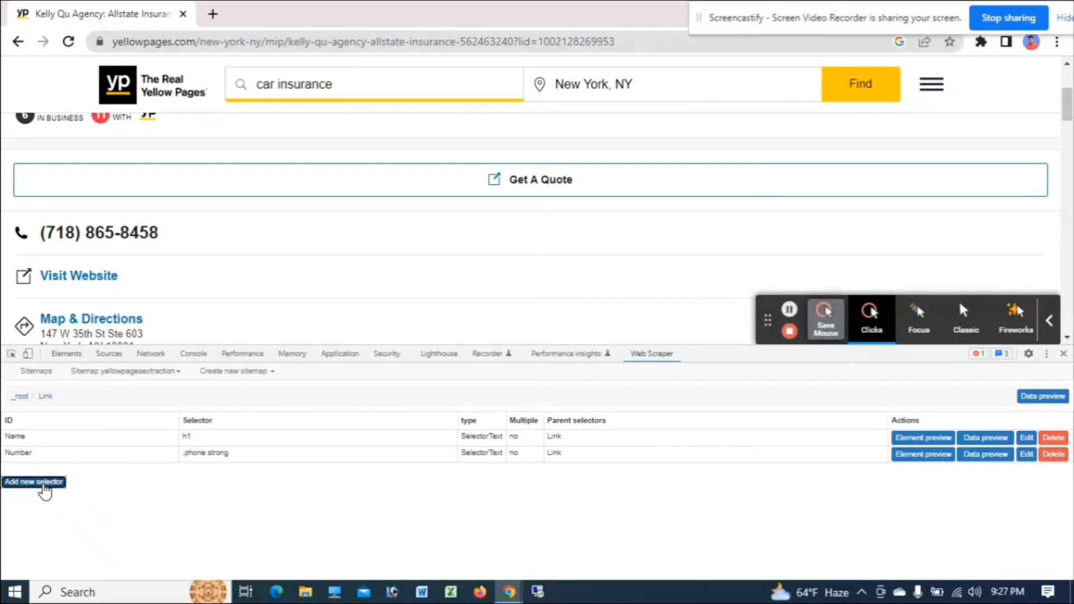
Add a new selector under Link with the ID Website and the type Link.
click(39, 482)
scroll(350, 170, down, 1)
click(131, 393)
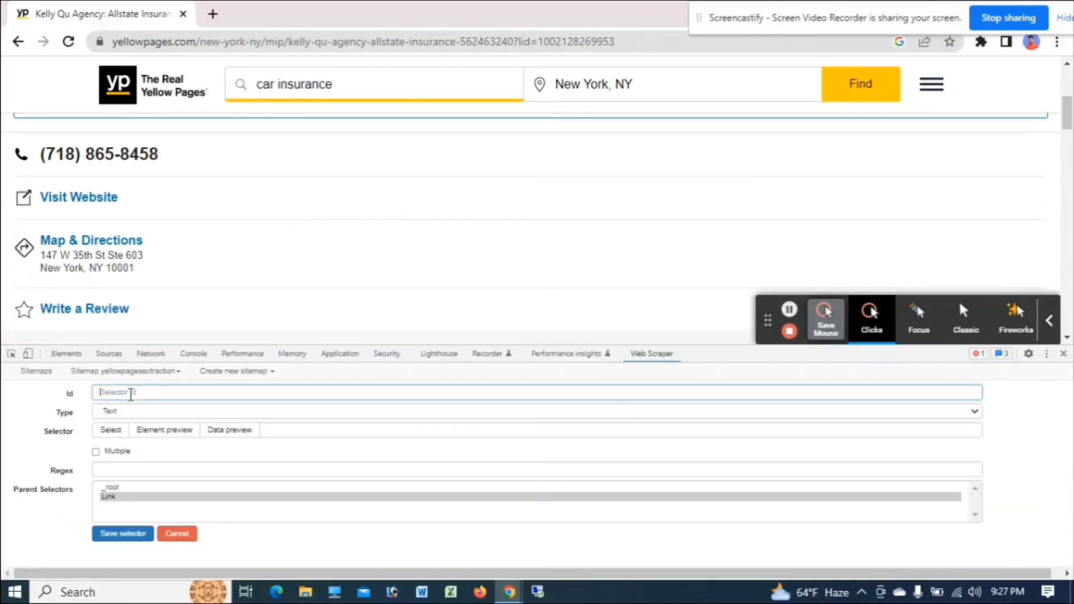
text(Website)
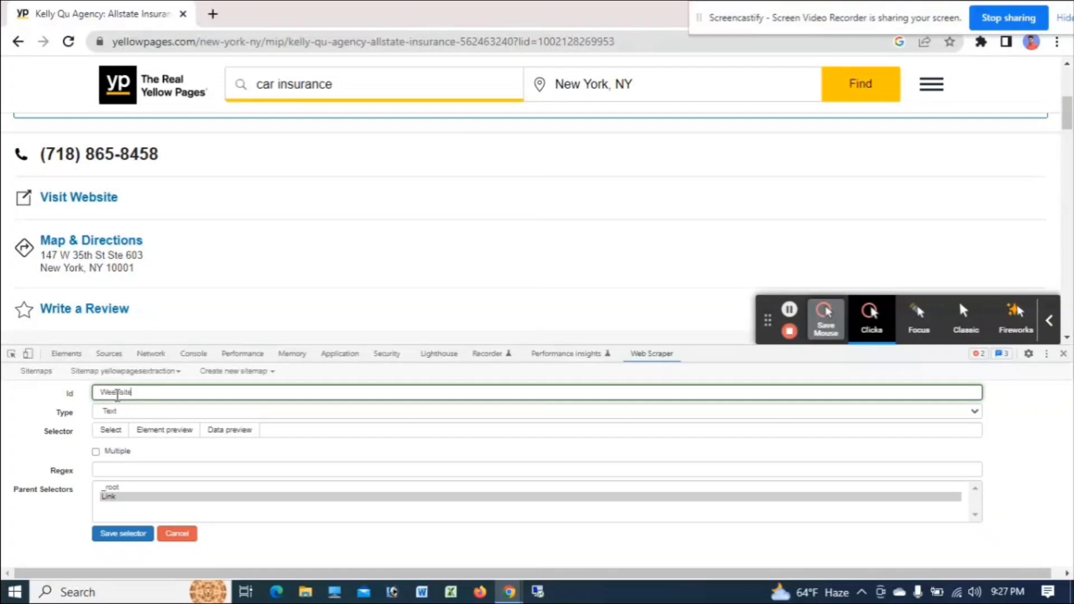
key(Left)
key(Left)
key(Left)
key(Left)
key(BackSpace)
click(139, 411)
click(112, 435)
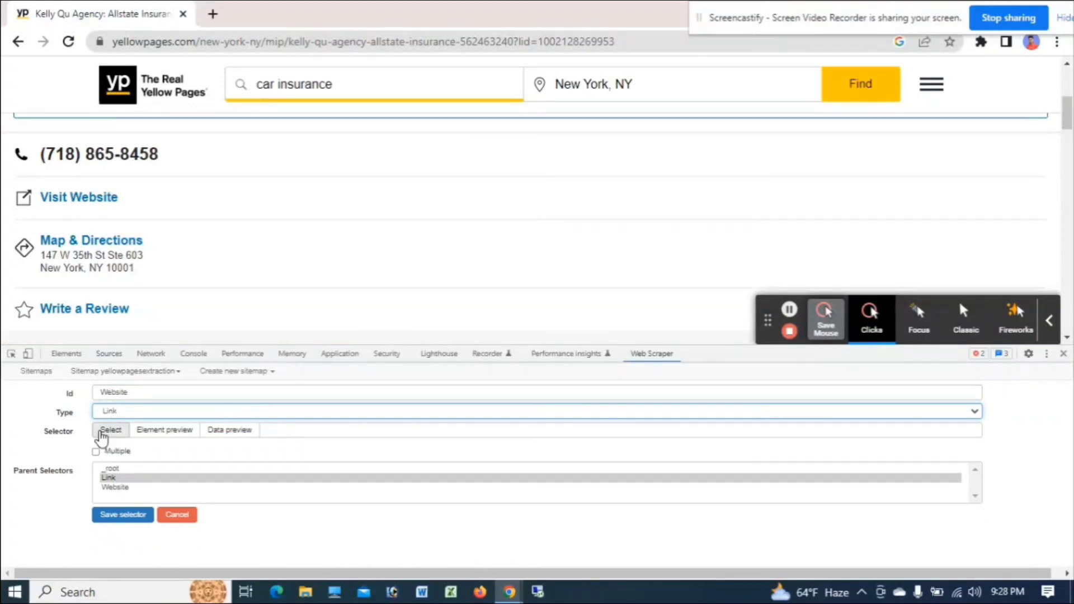
Select the Visit Website link as the Website selector's element, finish selecting and save the selector.
click(110, 430)
click(83, 204)
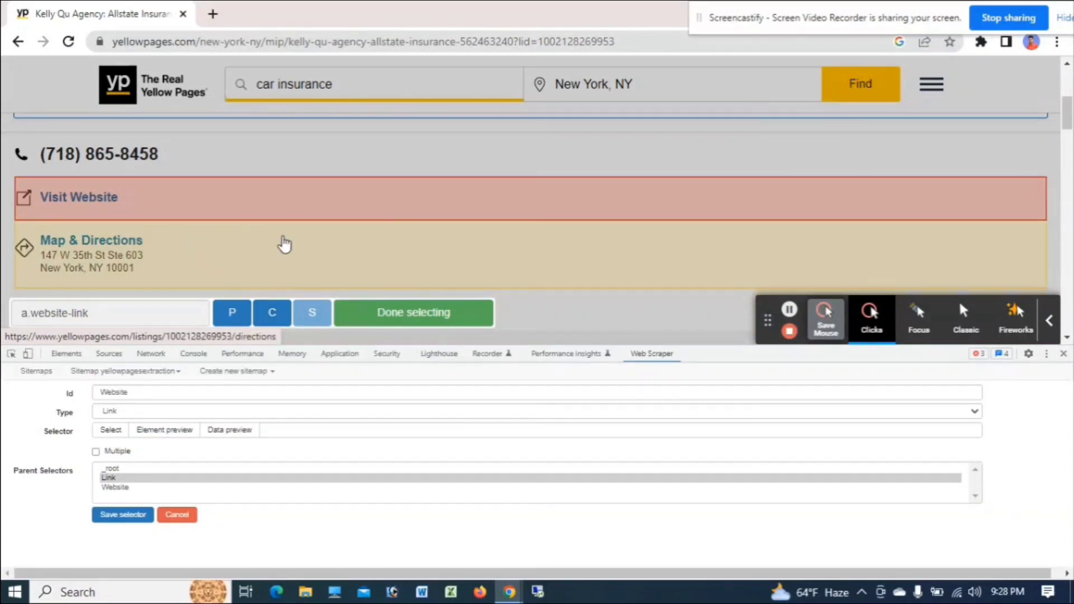
click(272, 314)
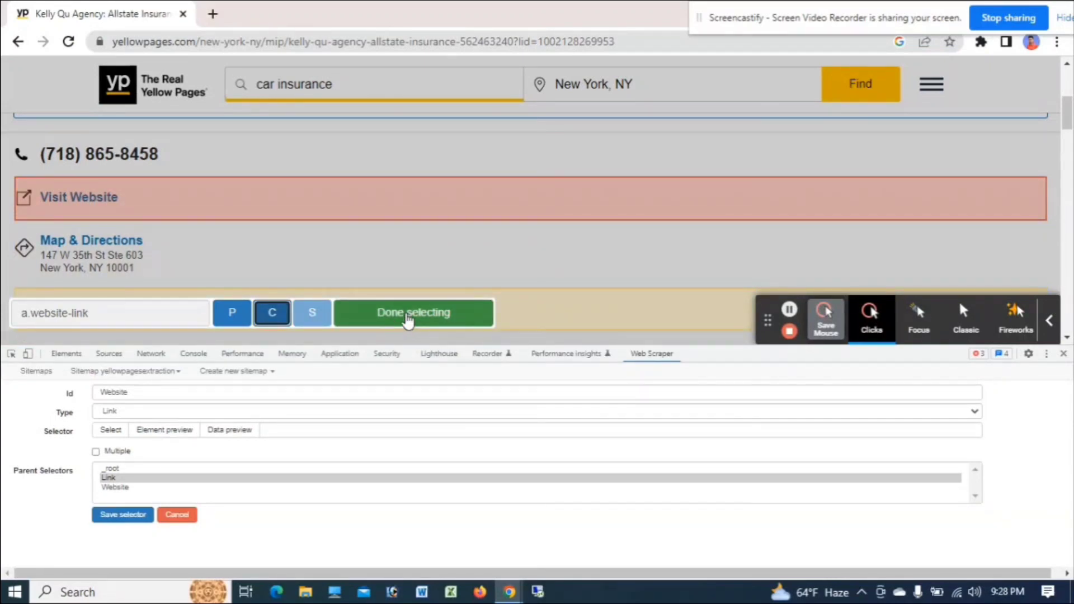
click(408, 318)
click(117, 515)
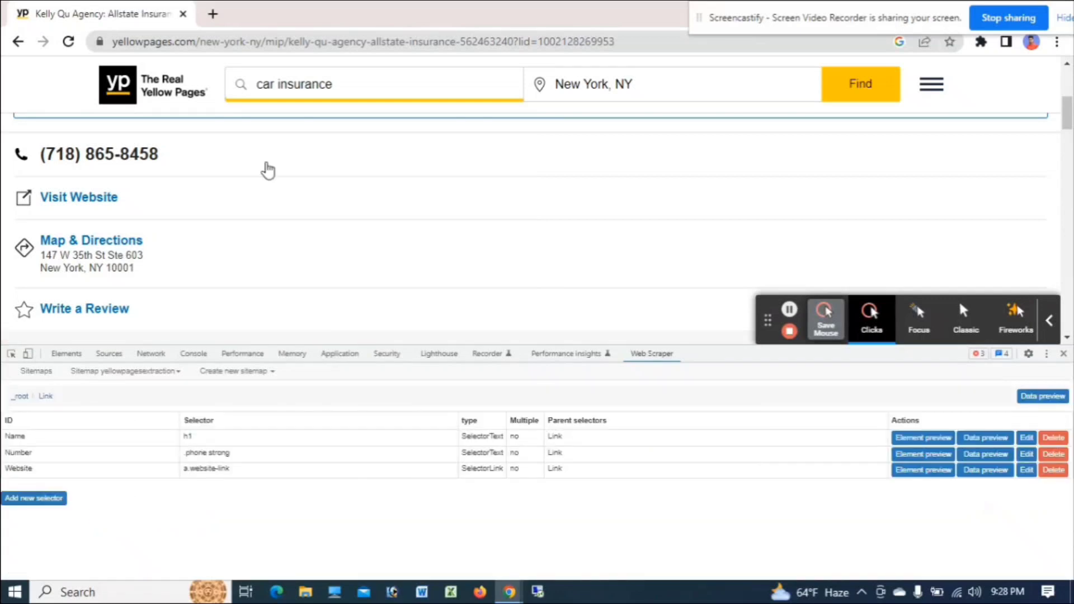
Add a new selector under Link with the ID Address.
scroll(359, 200, down, 1)
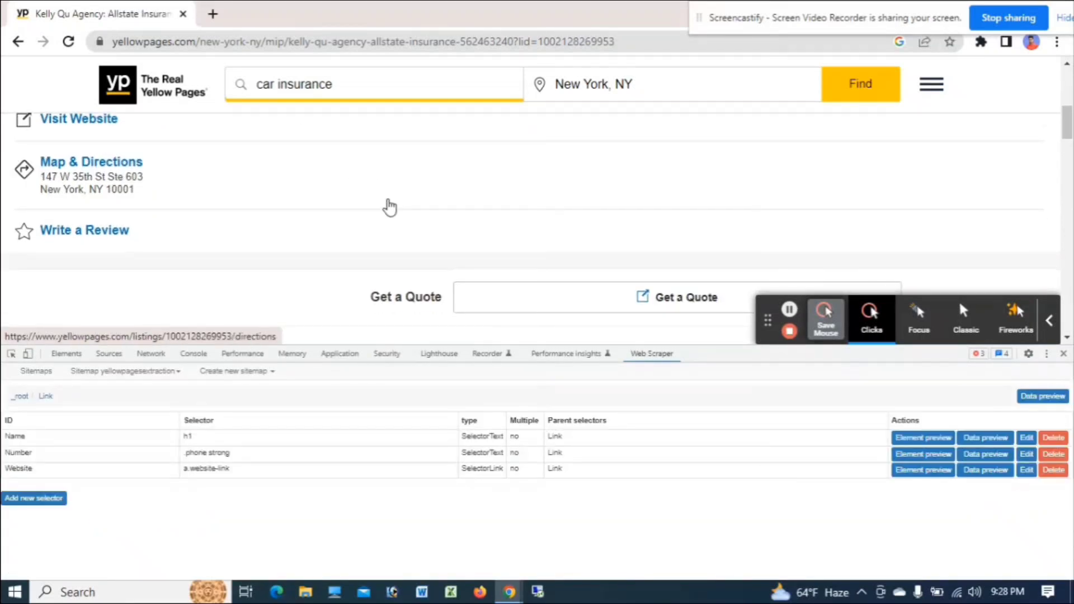
scroll(390, 208, up, 4)
scroll(390, 212, down, 1)
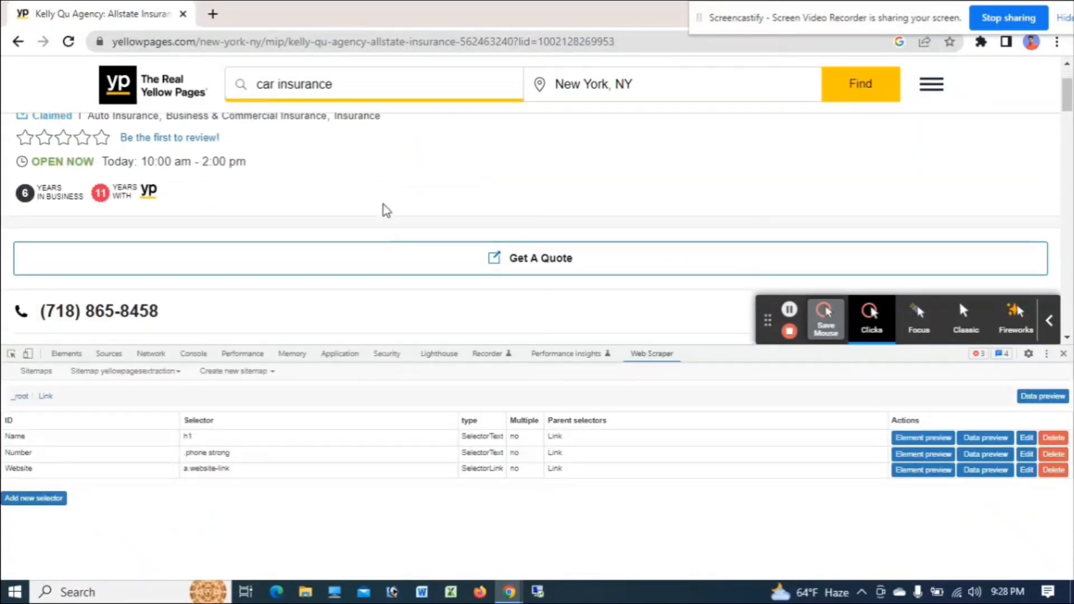
scroll(475, 190, up, 1)
scroll(468, 165, down, 1)
scroll(464, 168, down, 2)
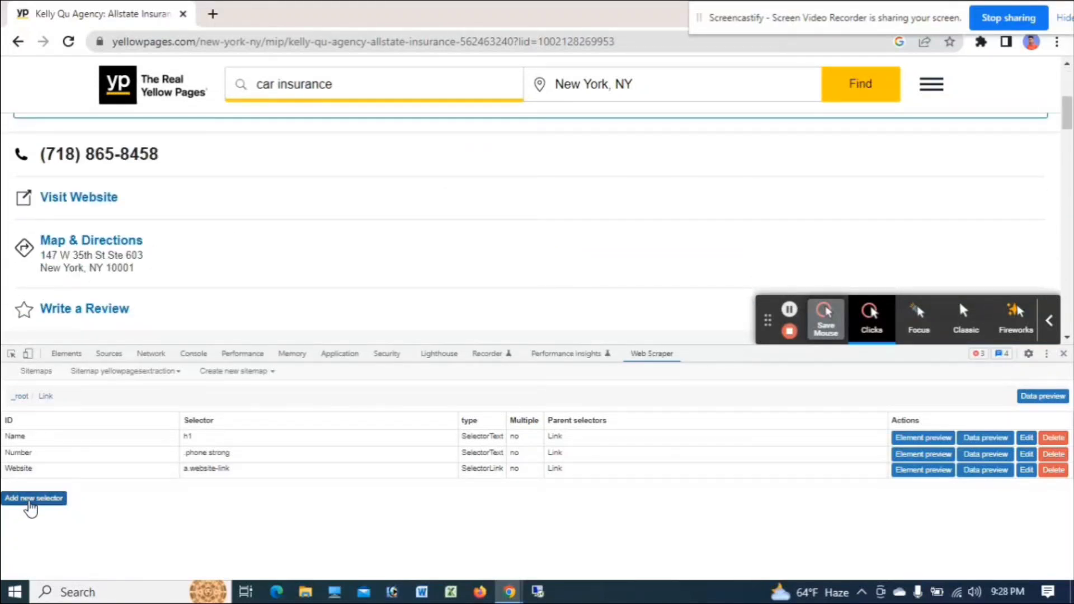
click(32, 498)
click(120, 393)
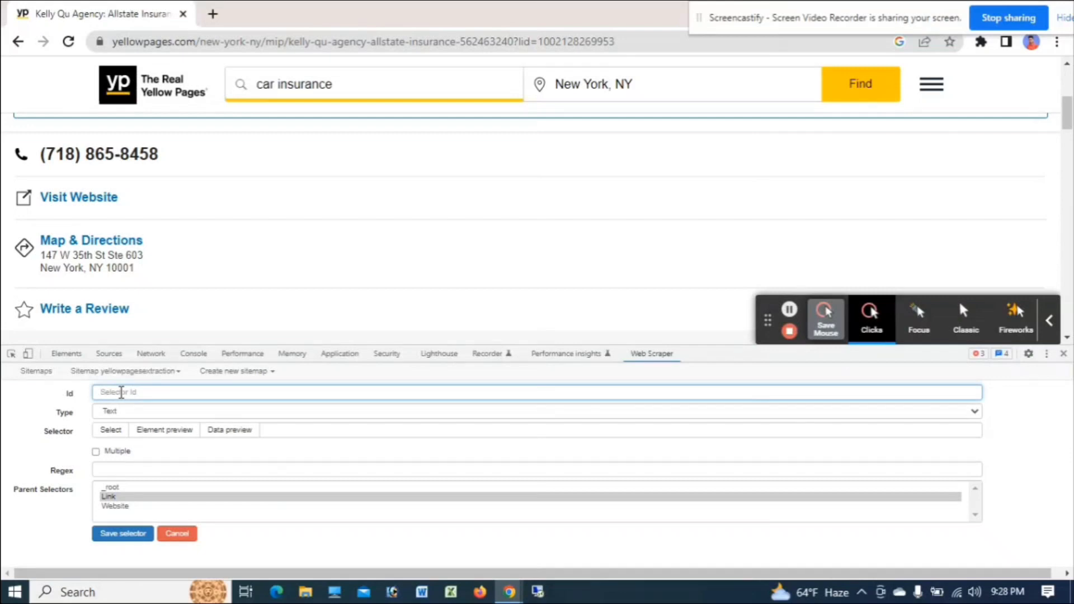
text(Address)
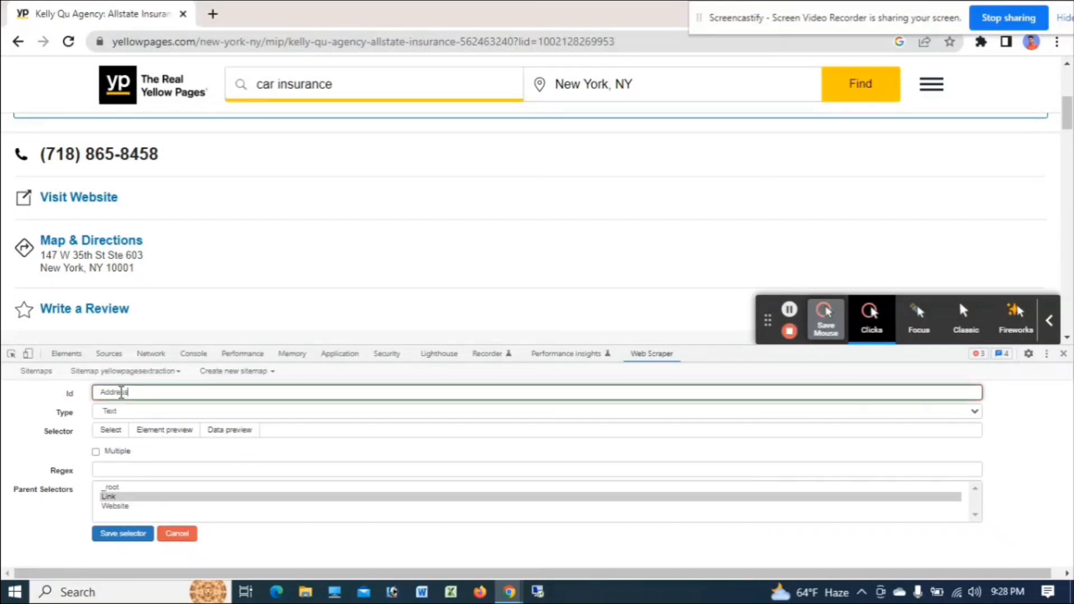
Select the street address below Map & Directions as the Address selector's element, finish selecting and save the selector.
scroll(193, 224, down, 1)
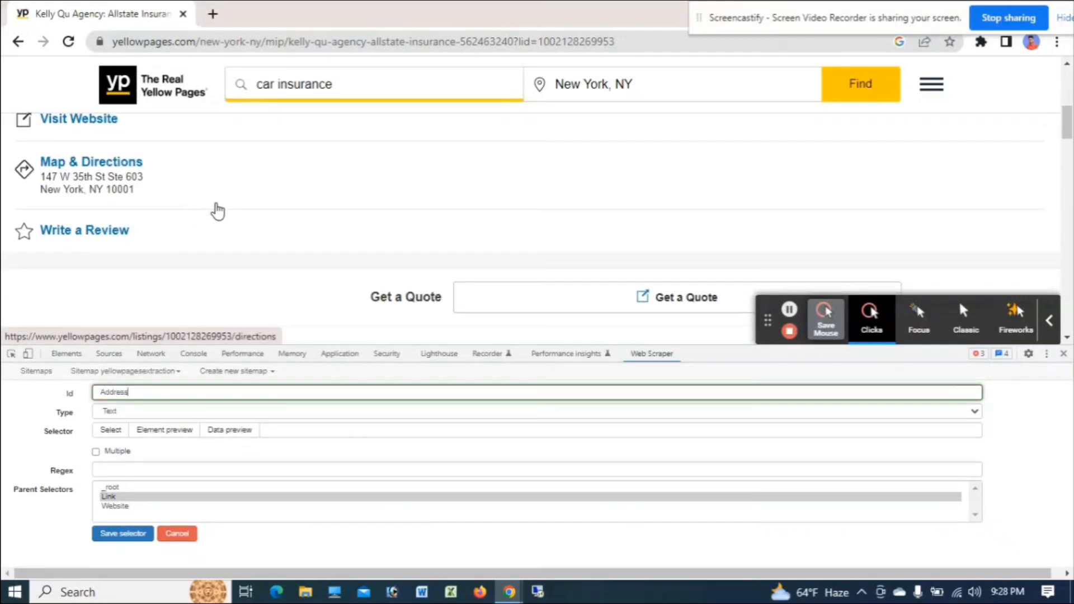
scroll(174, 247, up, 1)
click(107, 430)
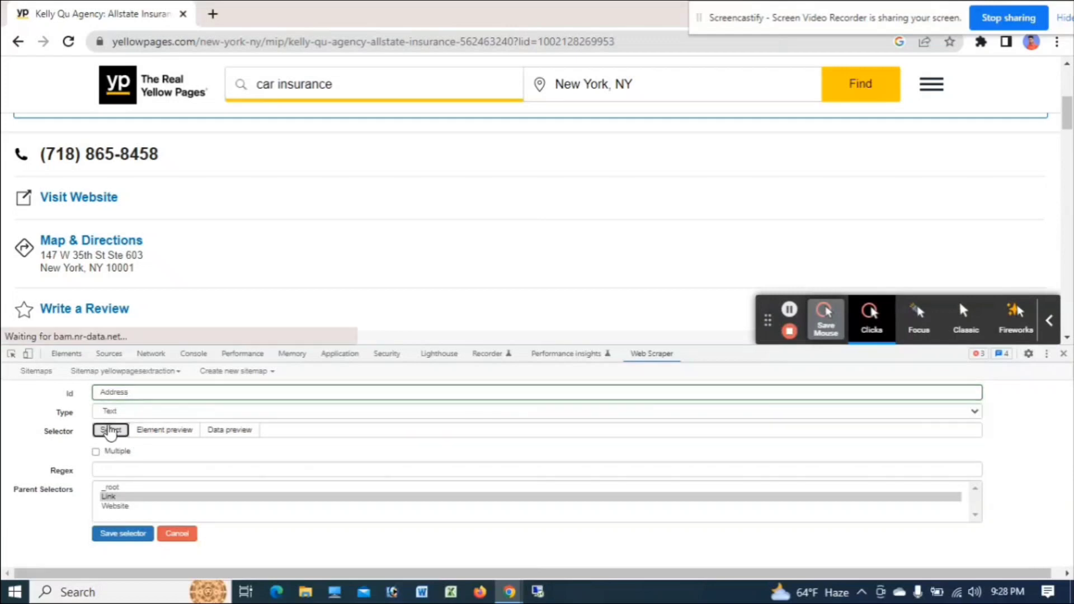
click(46, 267)
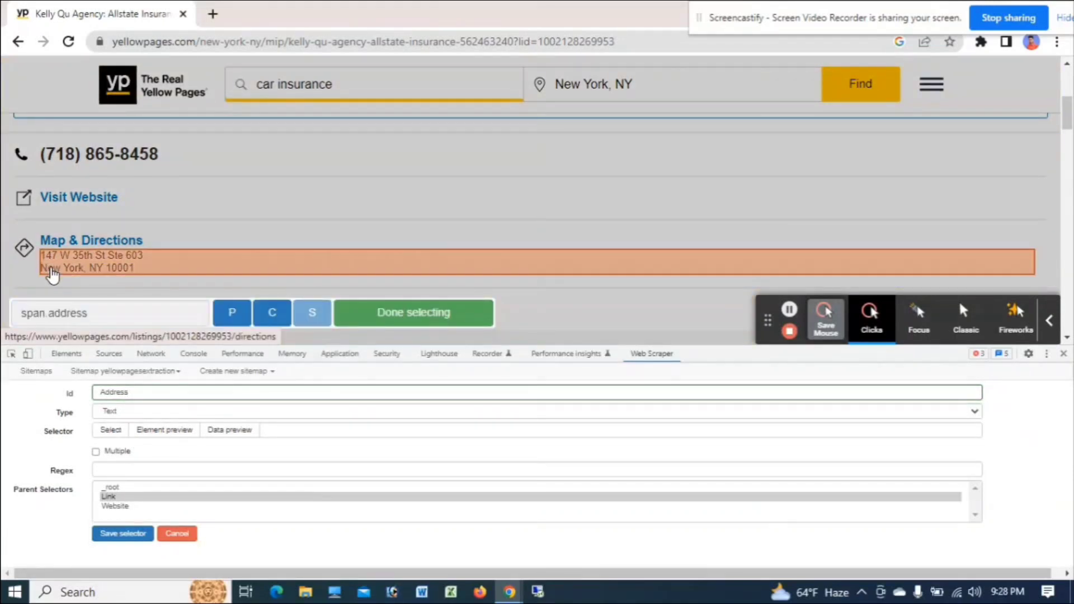
click(414, 312)
click(110, 533)
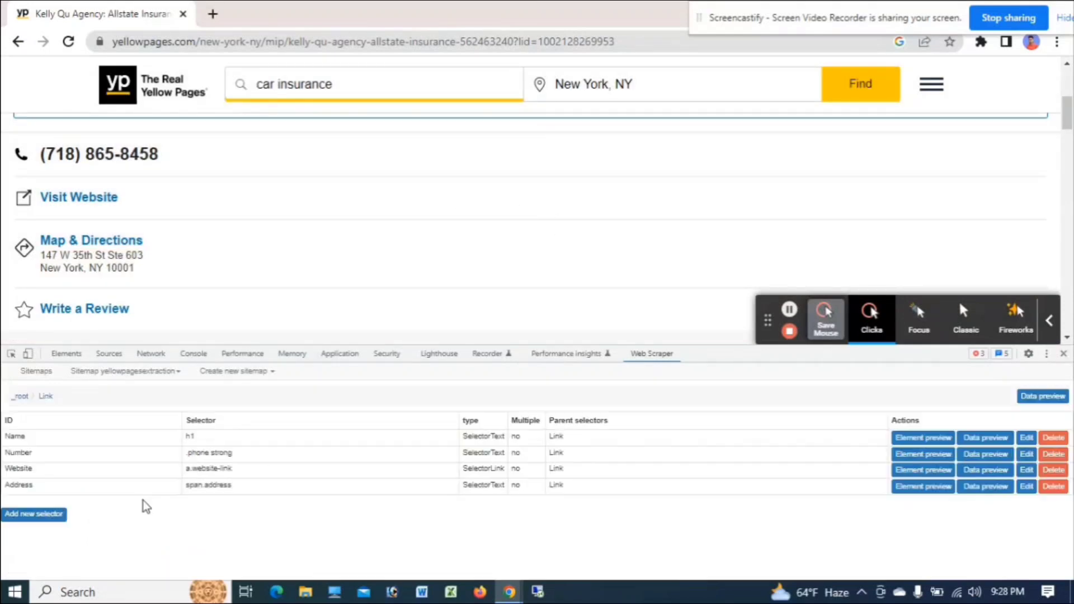
Add a new selector under Link with the ID Email and the type Link.
scroll(270, 239, down, 6)
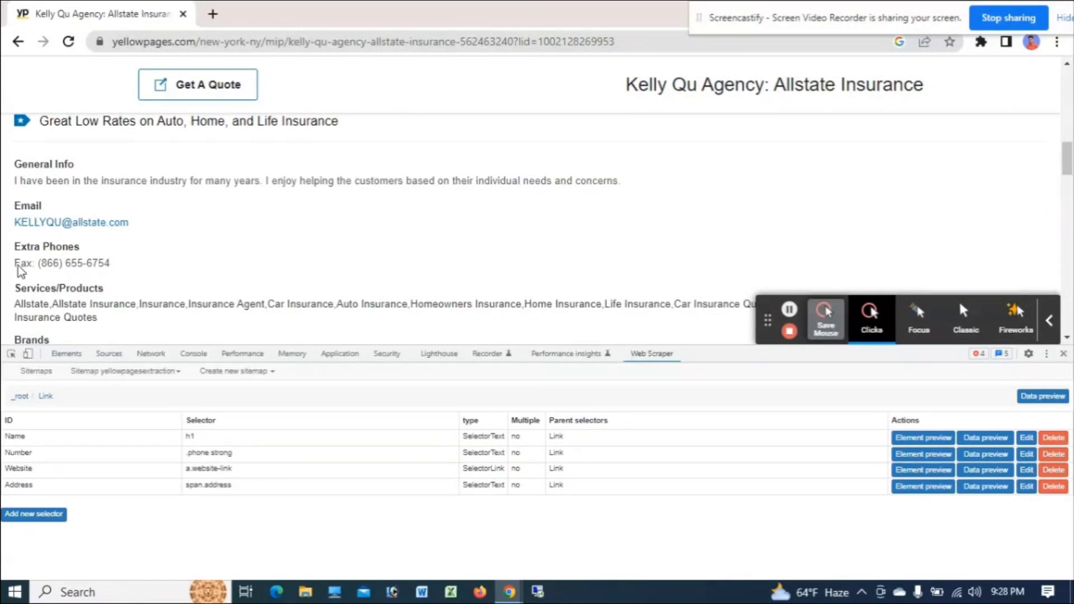
click(33, 514)
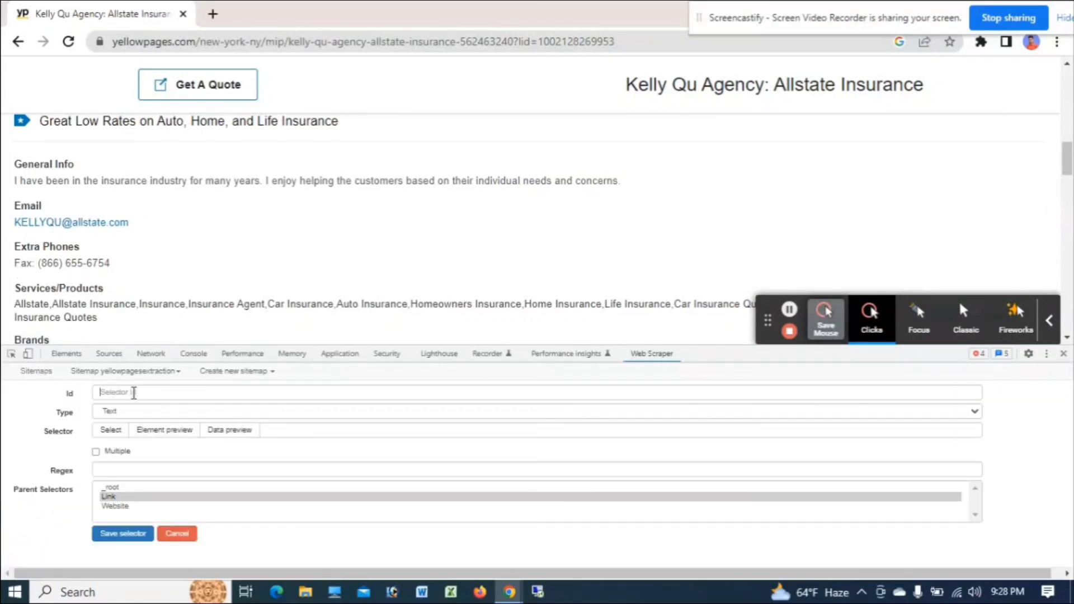
click(134, 393)
text(Email)
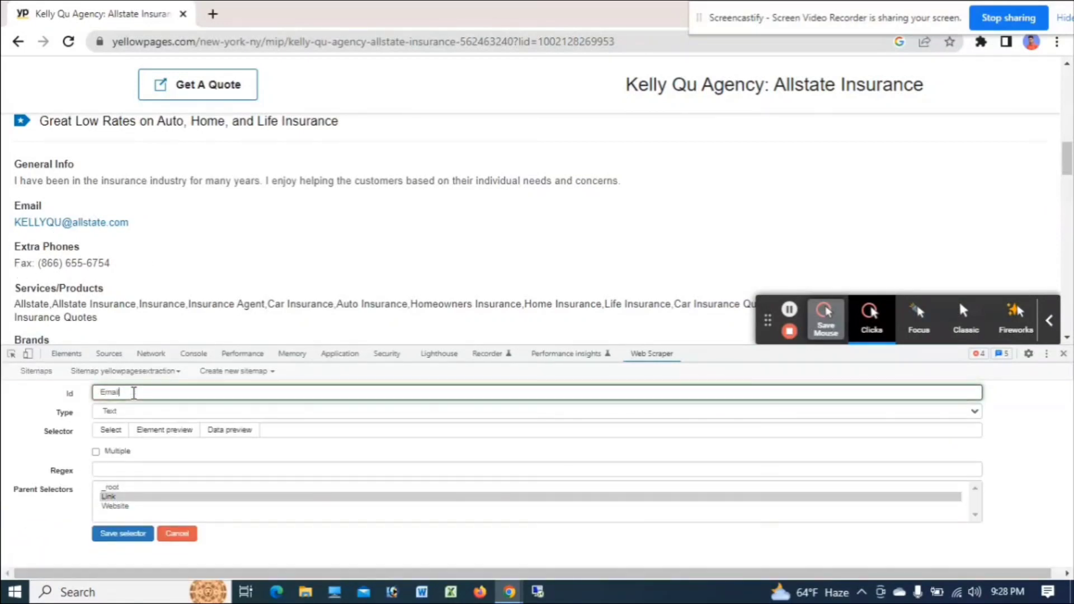
click(117, 411)
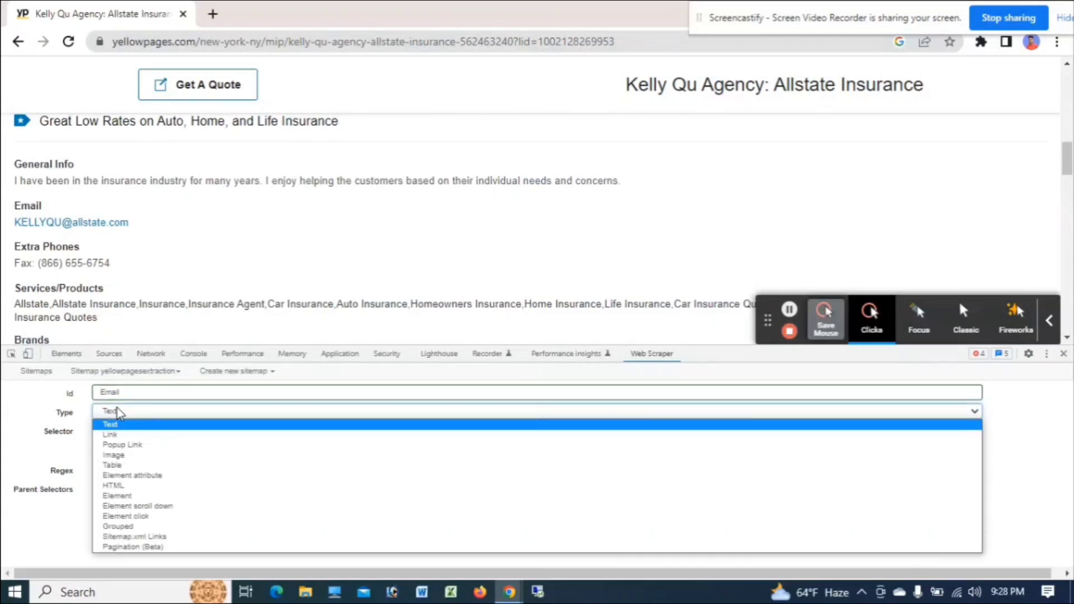
click(108, 435)
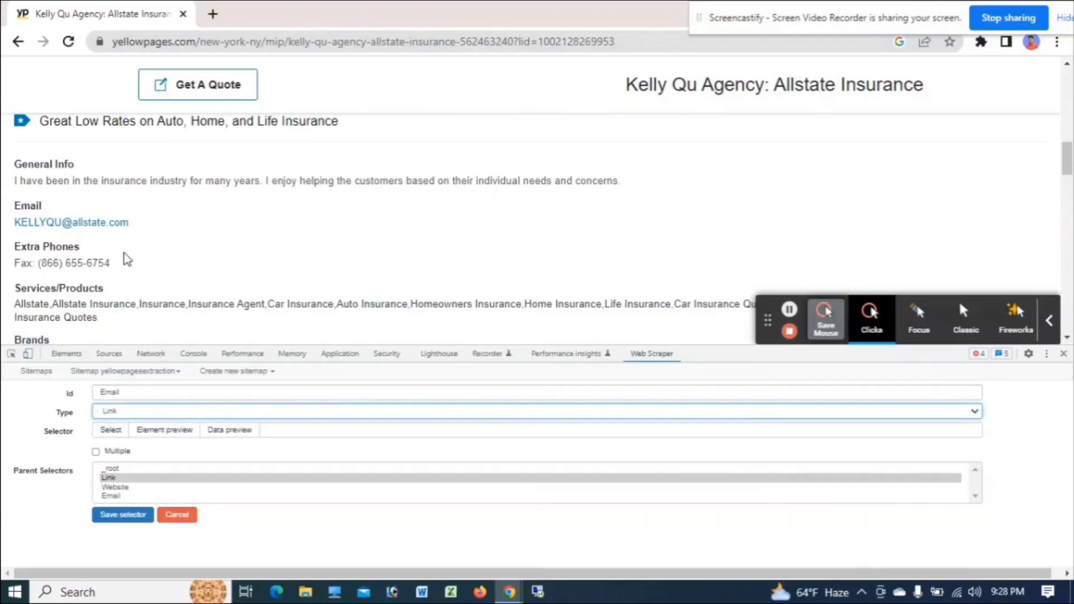
Select the business's email link as the Email selector's element, finish selecting and save the selector.
click(113, 431)
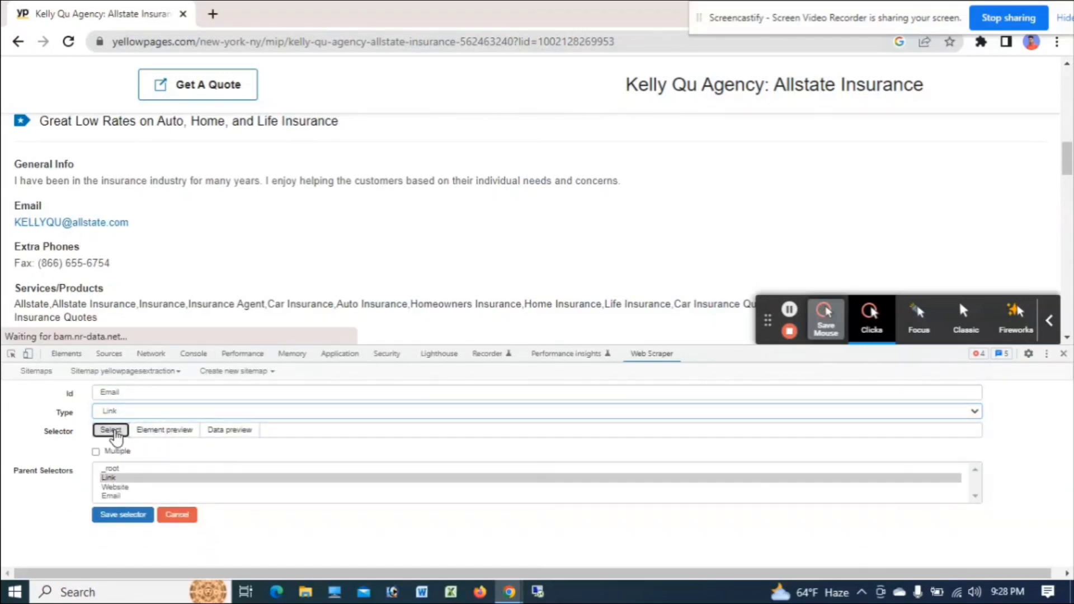
click(67, 223)
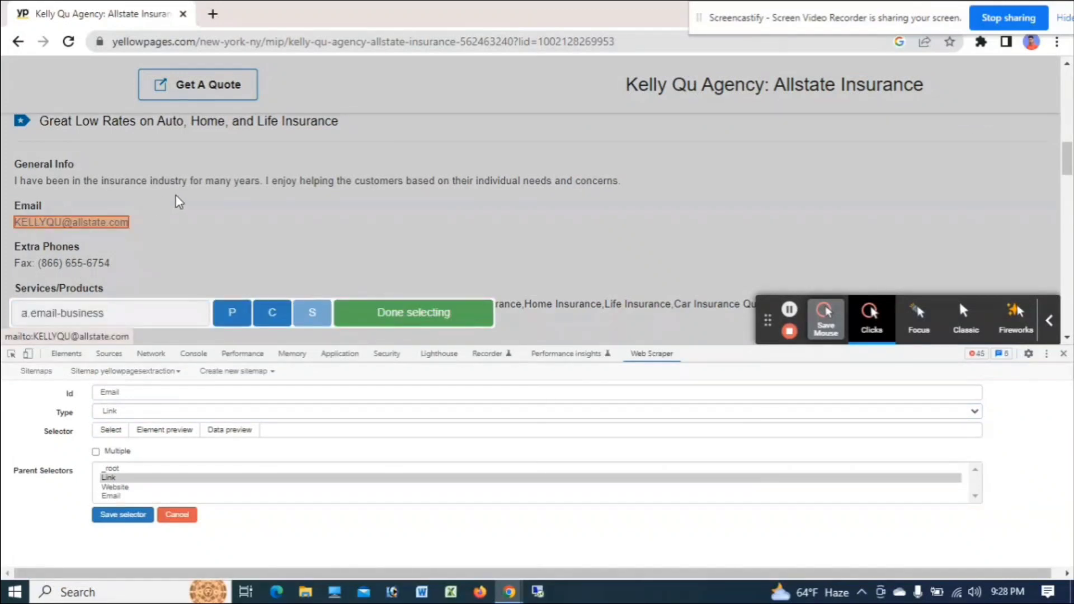
click(272, 313)
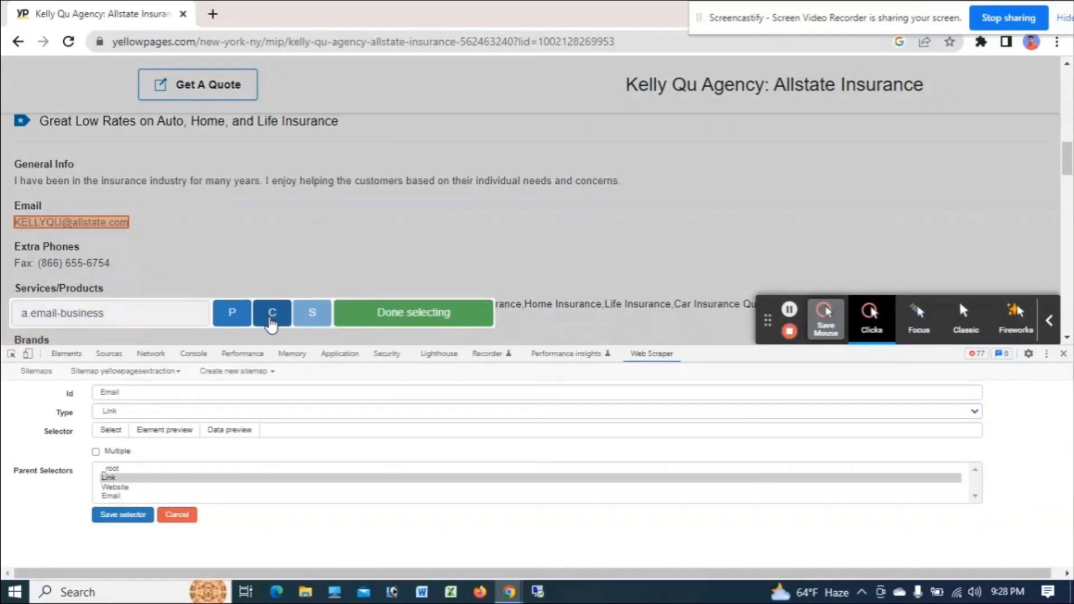
click(411, 316)
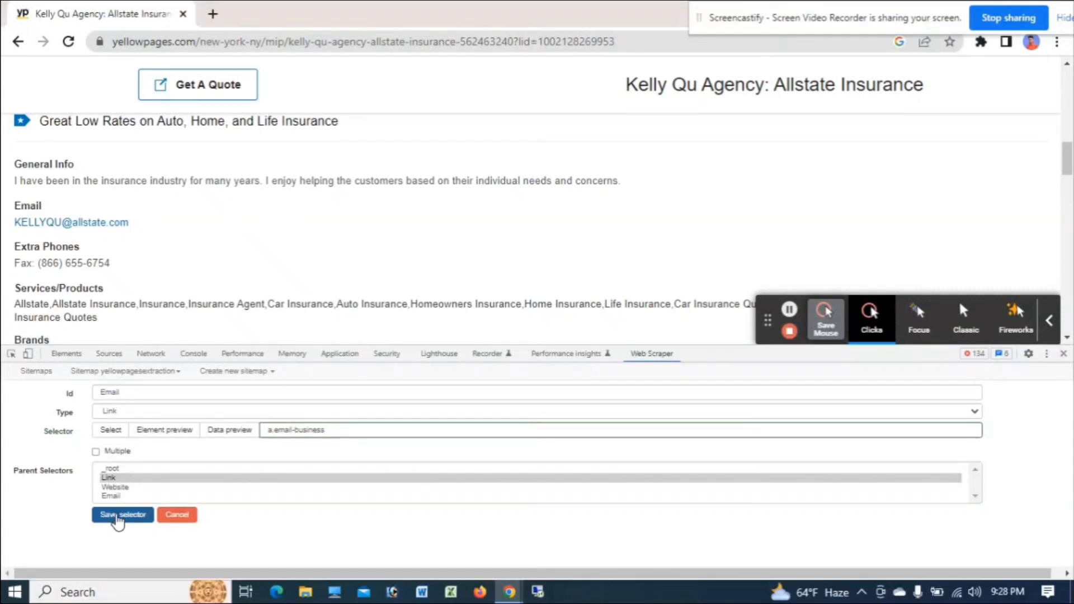
click(117, 514)
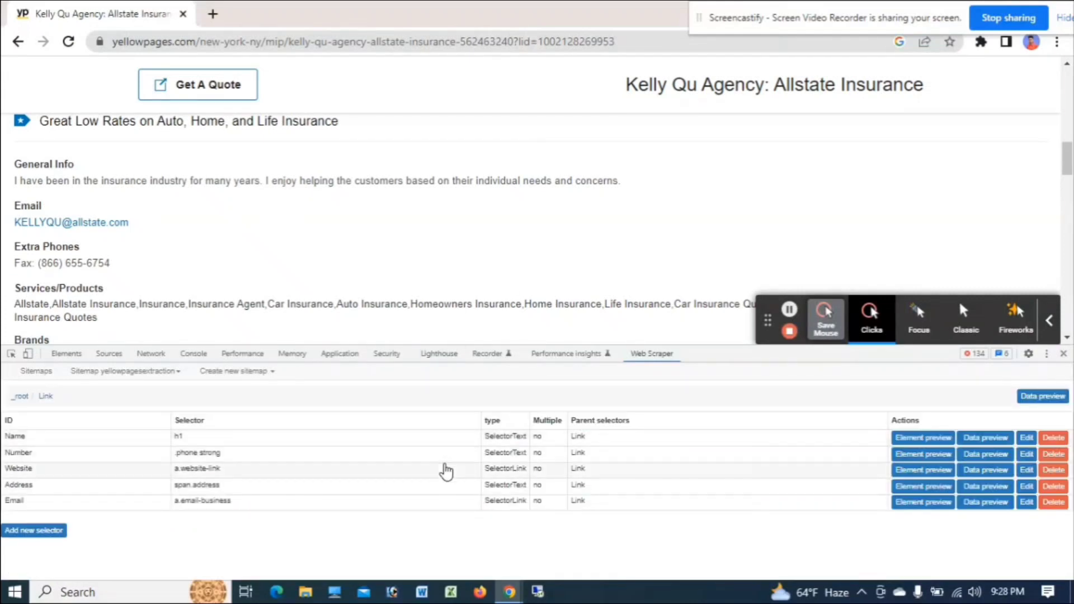
Open the root selectors of the yellowpagesextraction sitemap and return to the pagination of the car insurance search results.
click(36, 373)
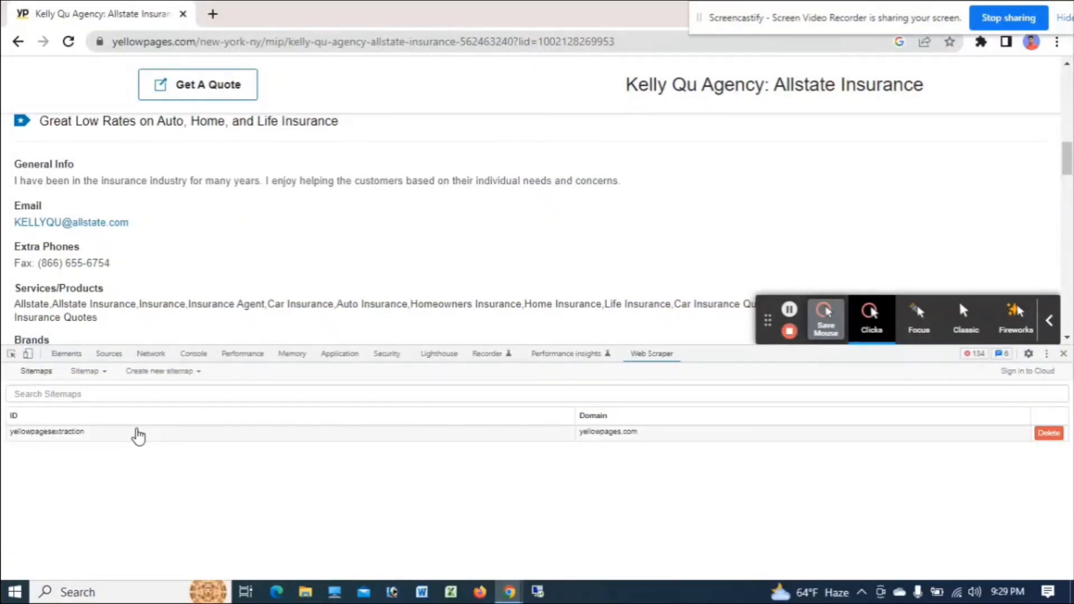
click(138, 435)
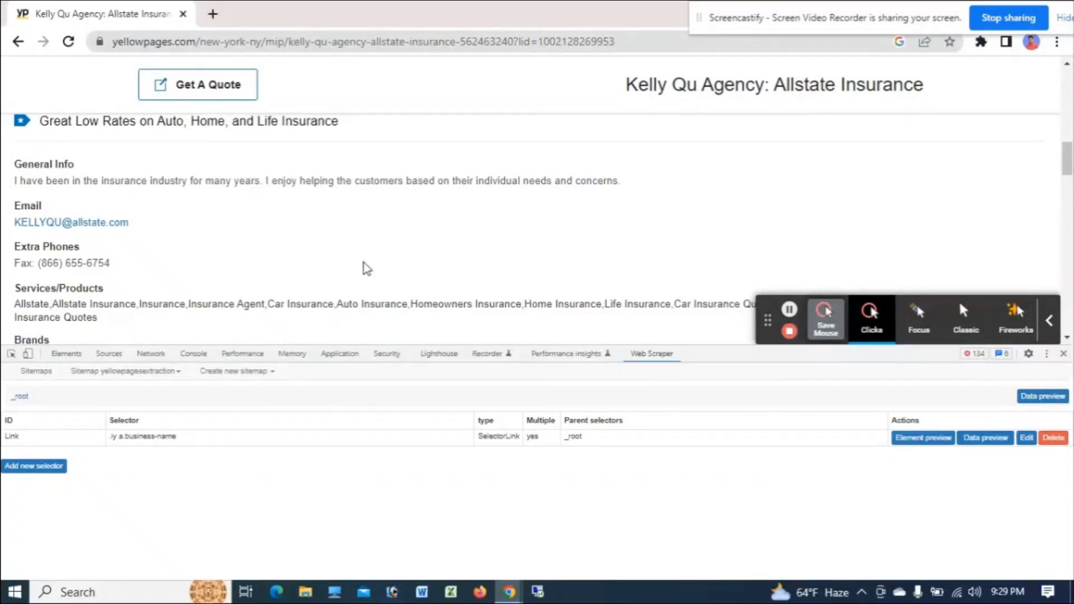
scroll(533, 218, up, 5)
click(18, 41)
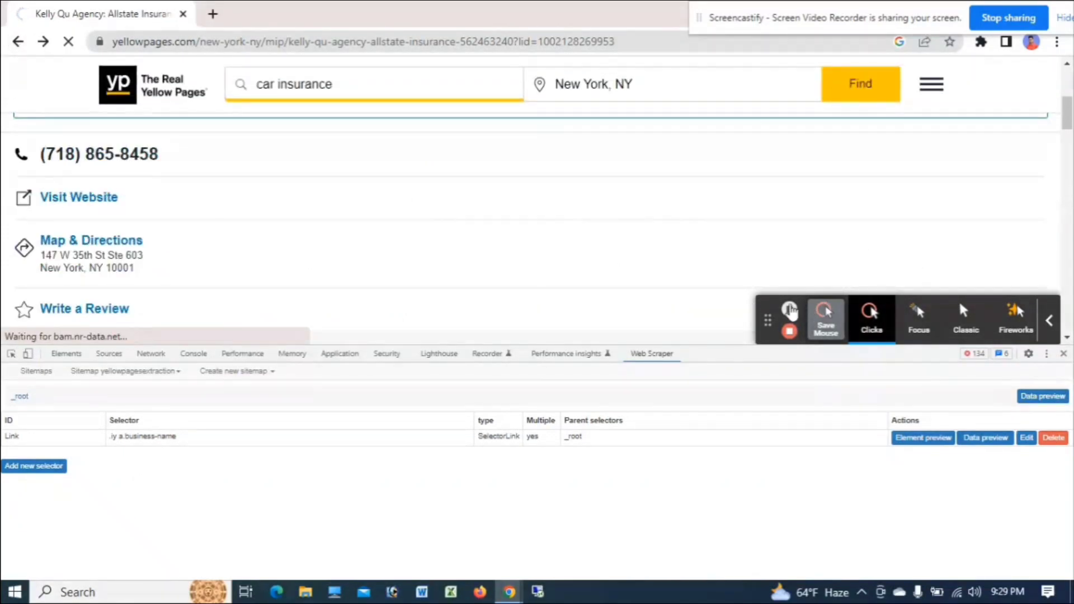
drag(769, 309, 17, 309)
scroll(1032, 212, down, 10)
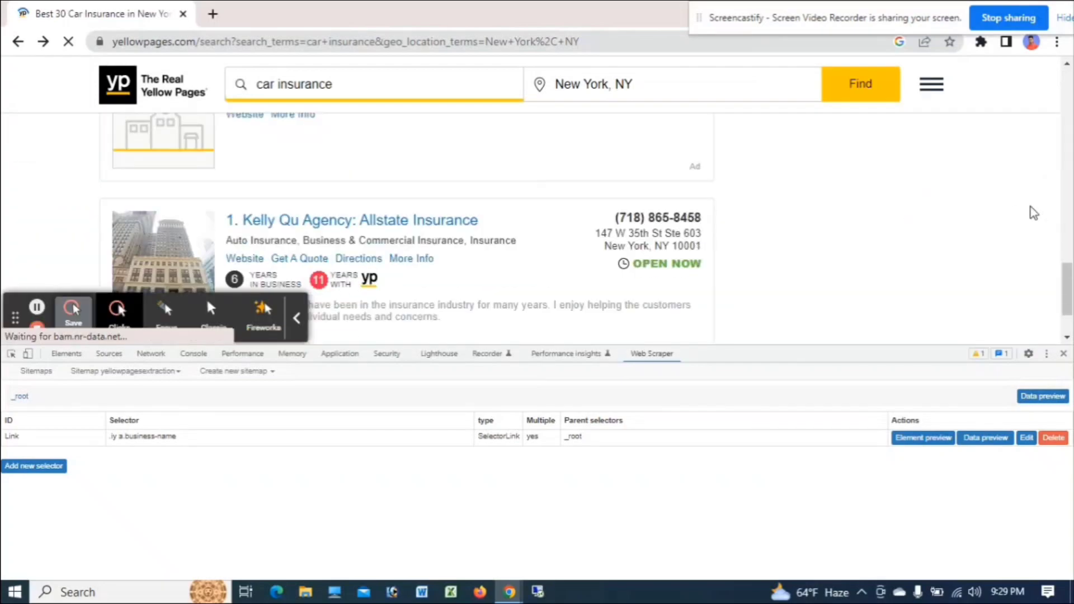
scroll(1034, 217, down, 20)
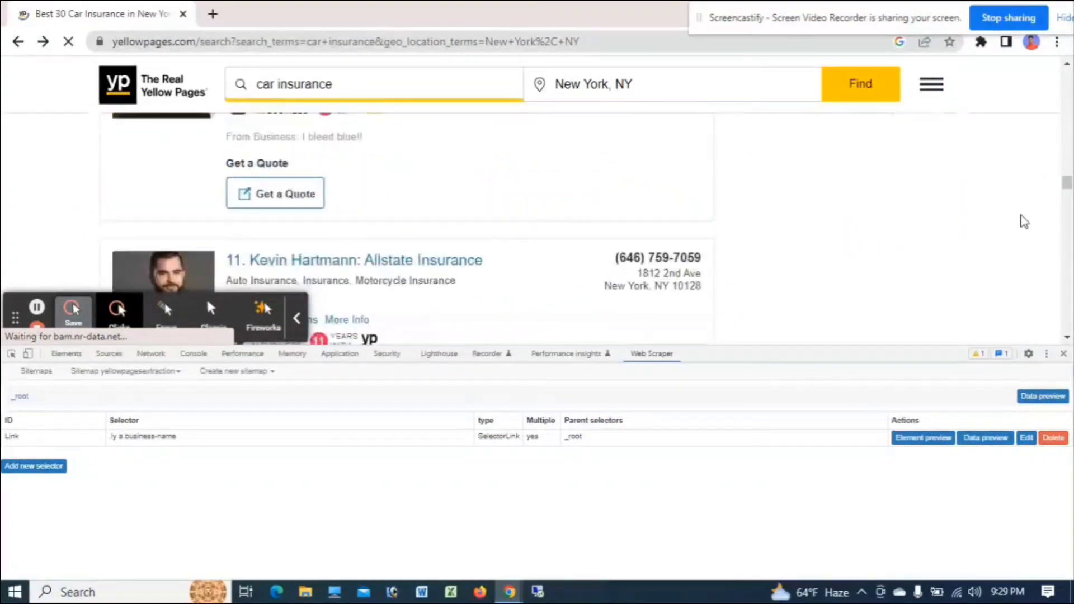
scroll(1012, 213, down, 20)
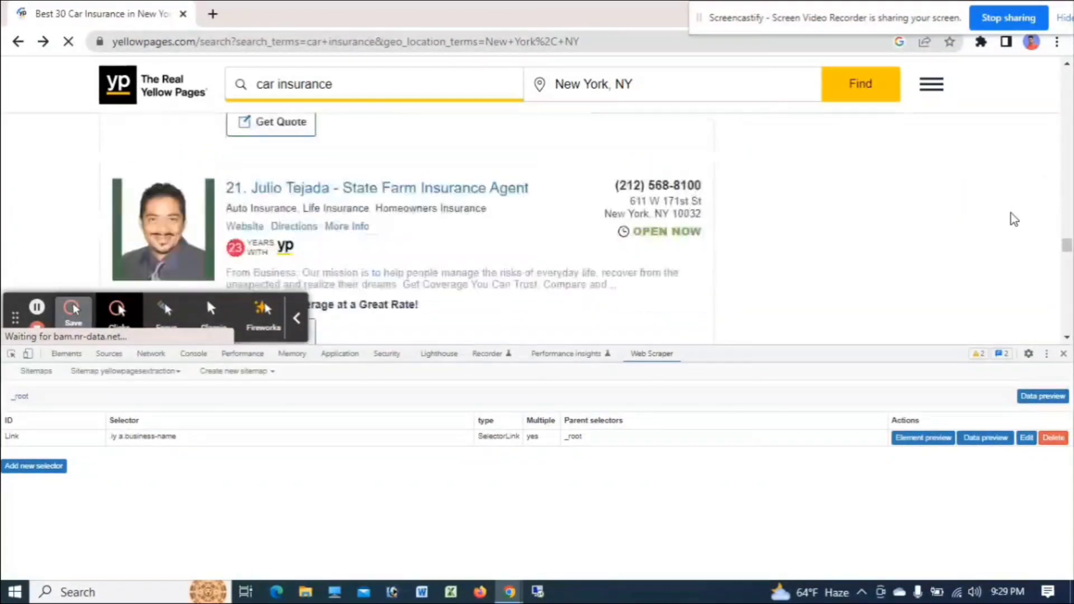
scroll(1012, 221, down, 20)
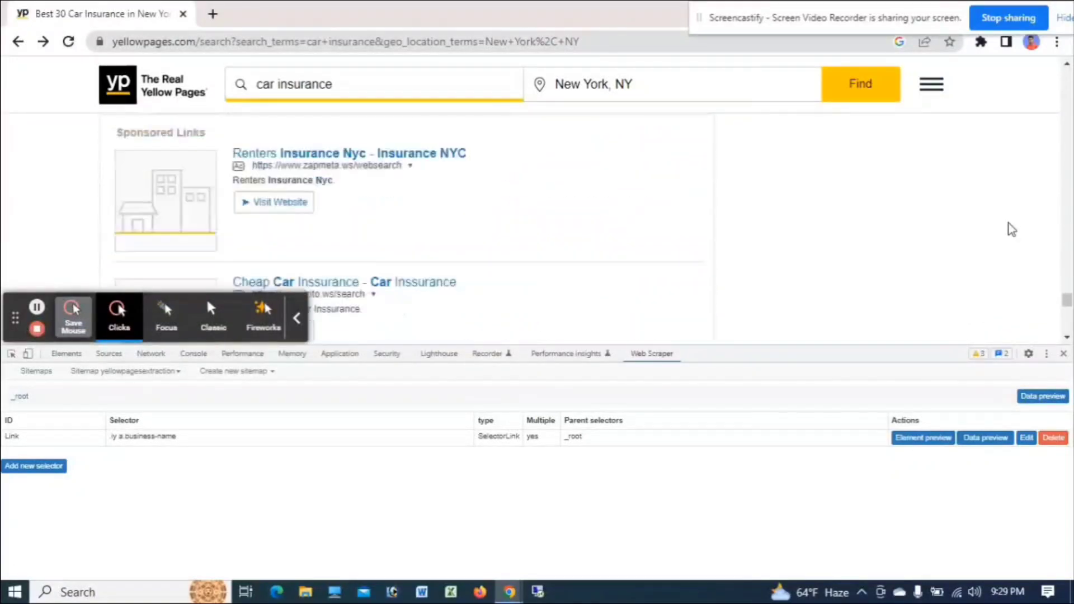
scroll(1009, 229, up, 8)
scroll(712, 295, down, 3)
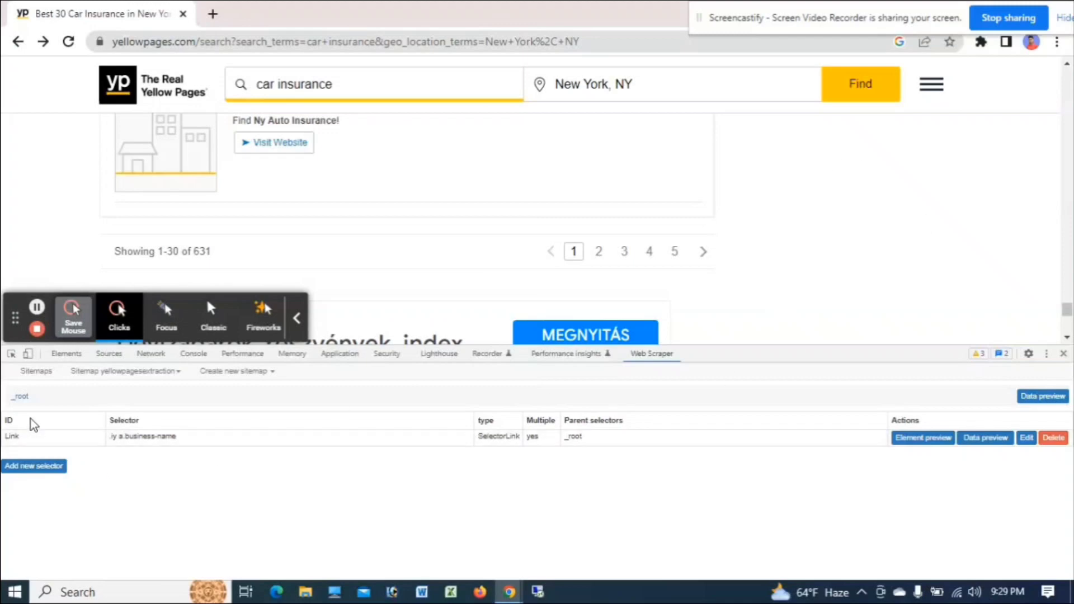
Add a new selector under _root with the ID pages, the type Link and Multiple enabled.
click(29, 473)
click(147, 394)
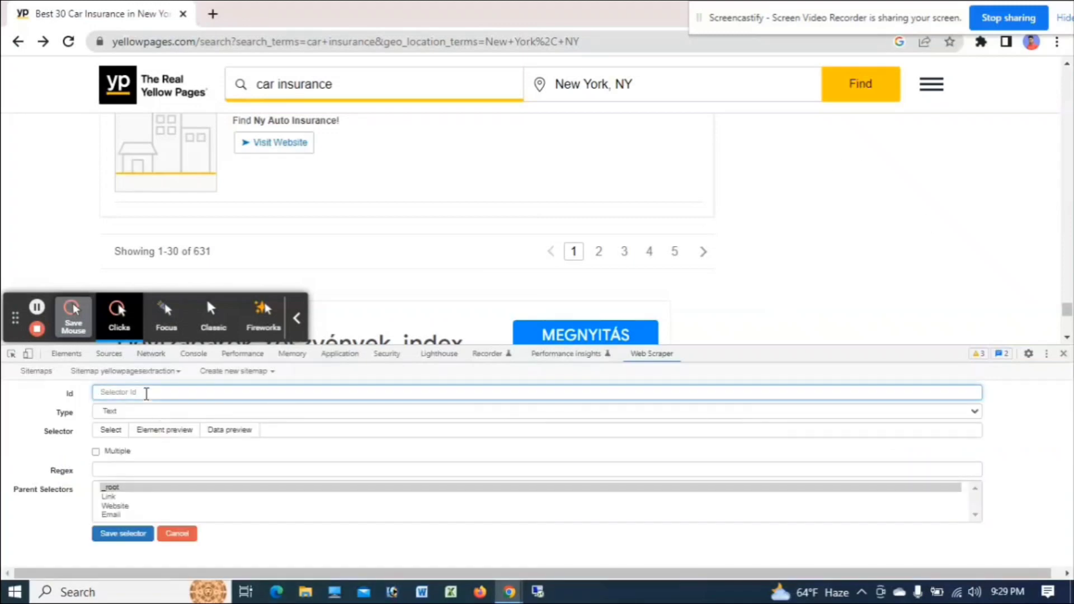
text(pages)
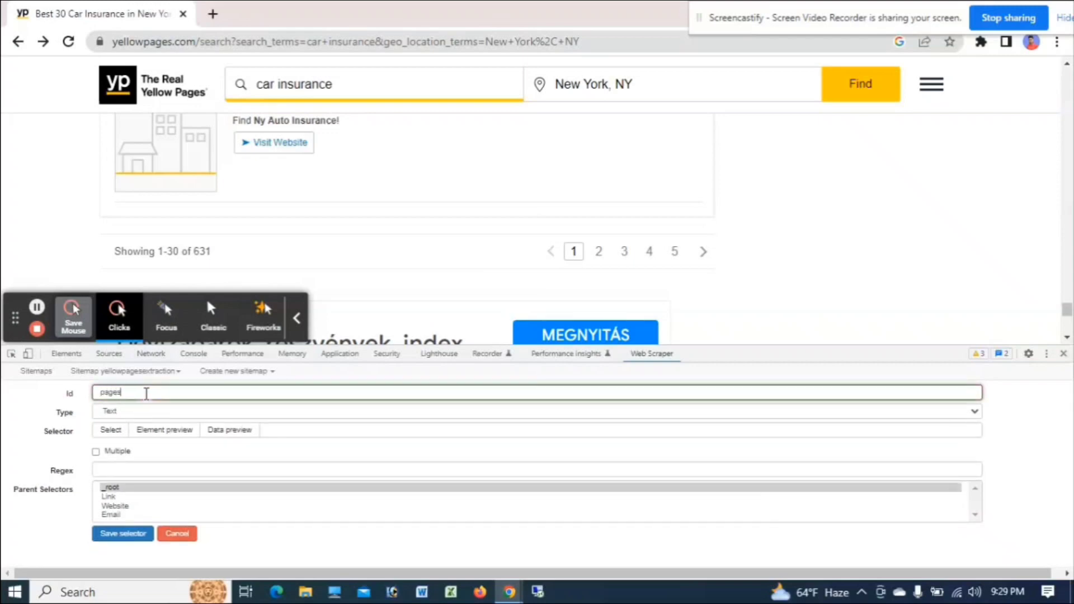
click(120, 415)
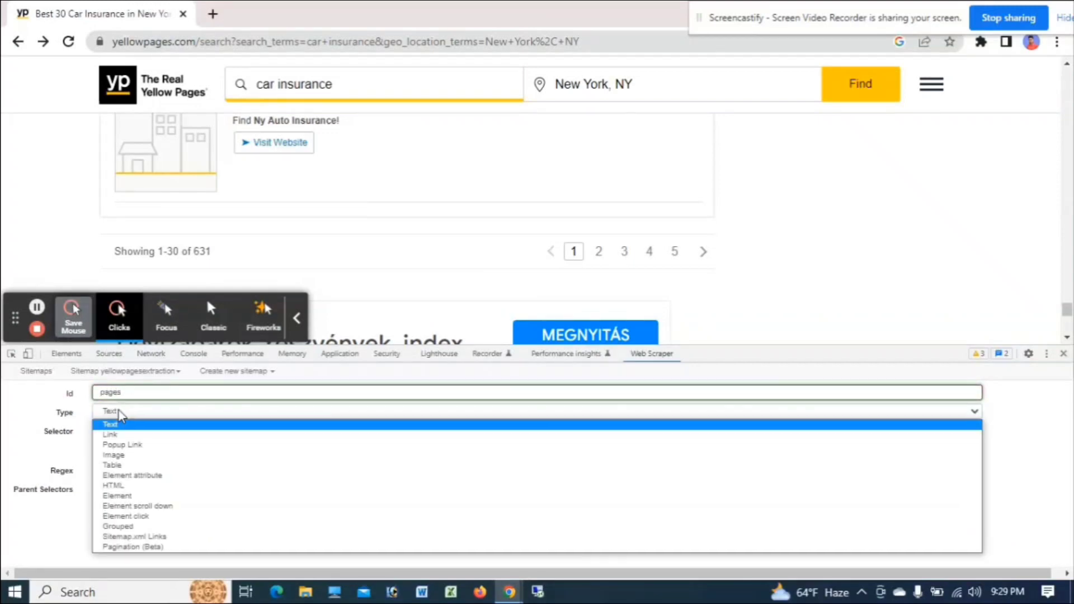
click(115, 431)
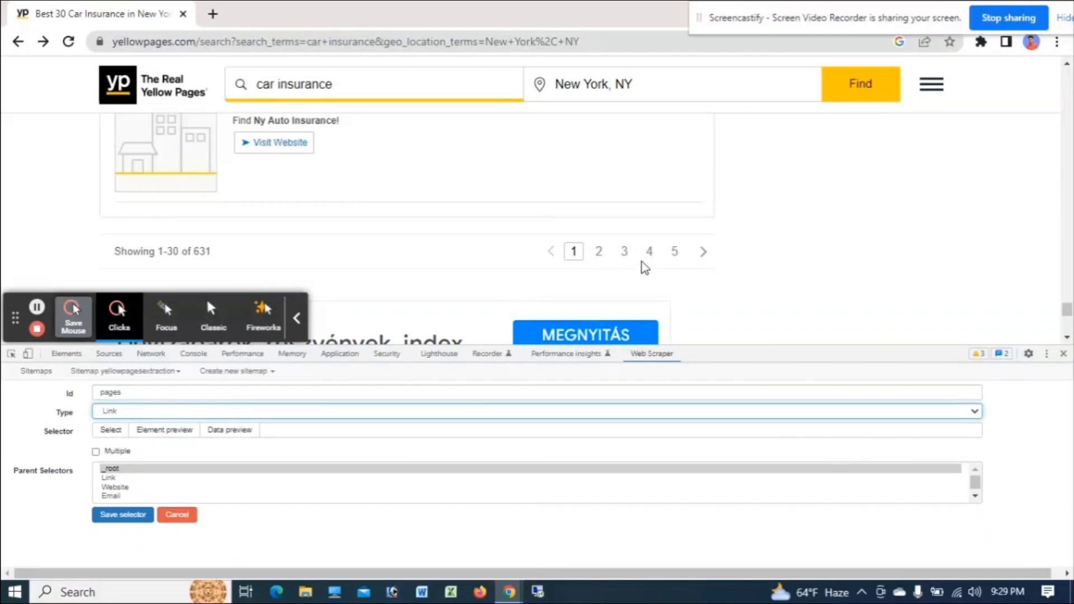
click(95, 451)
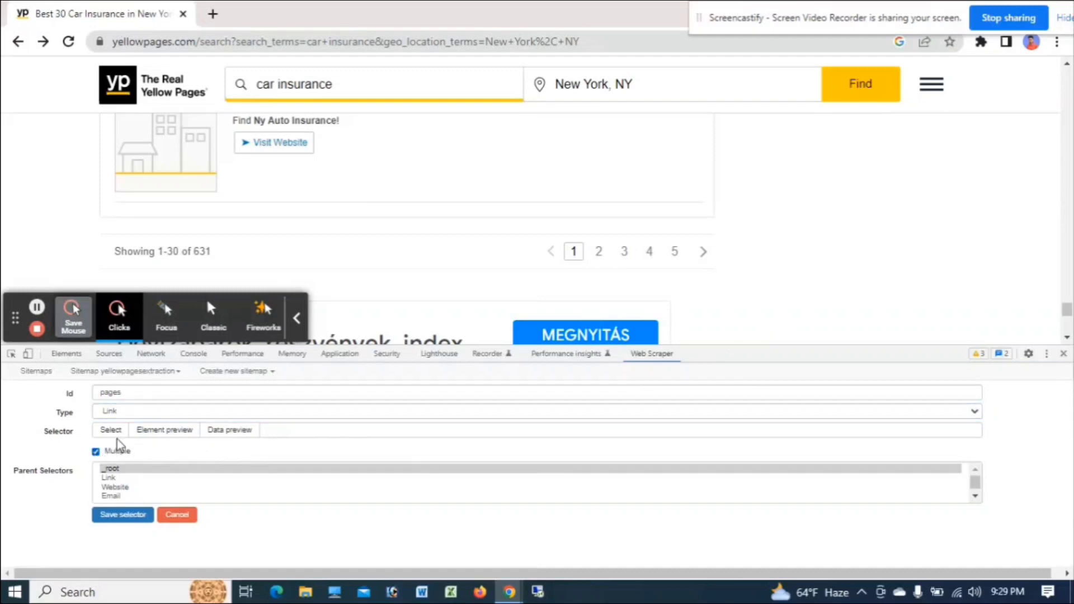
Select the pagination links 2 and 3 as the pages selector's elements, finish selecting and save the selector.
click(110, 430)
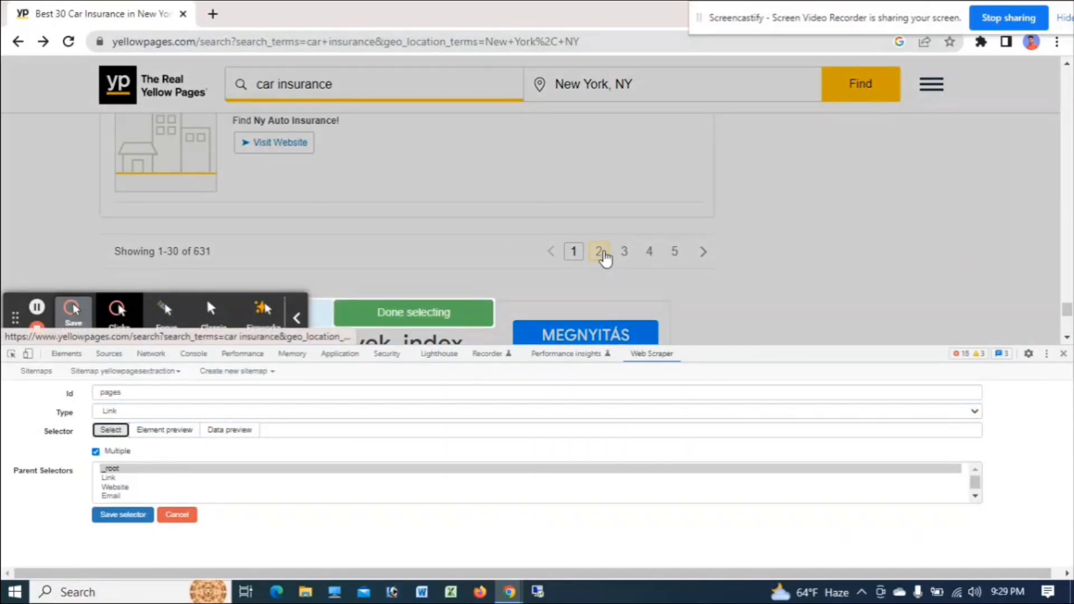
click(603, 256)
click(624, 253)
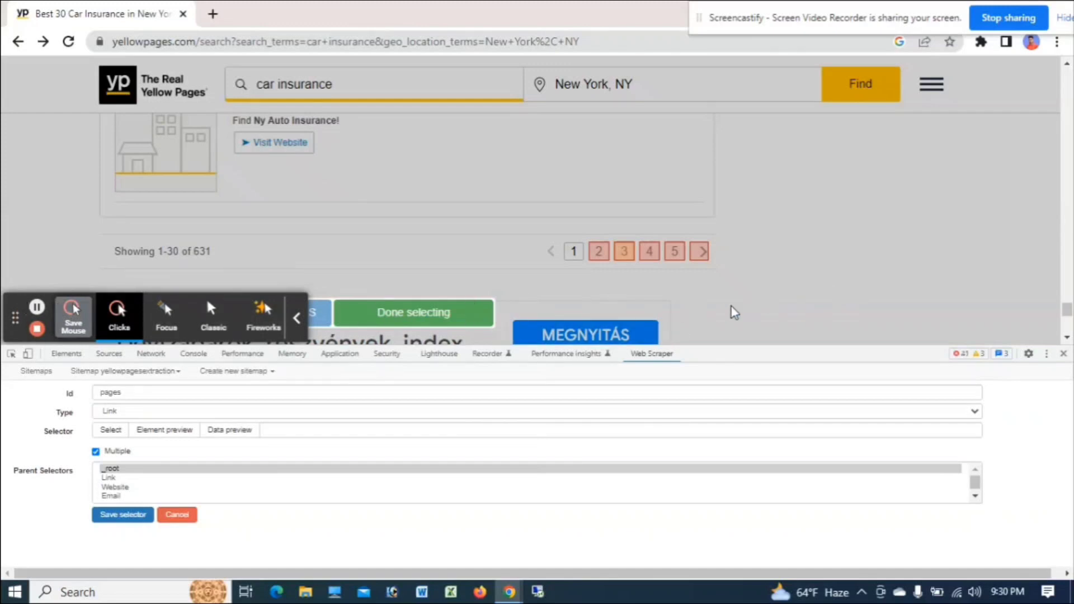
click(412, 314)
click(370, 319)
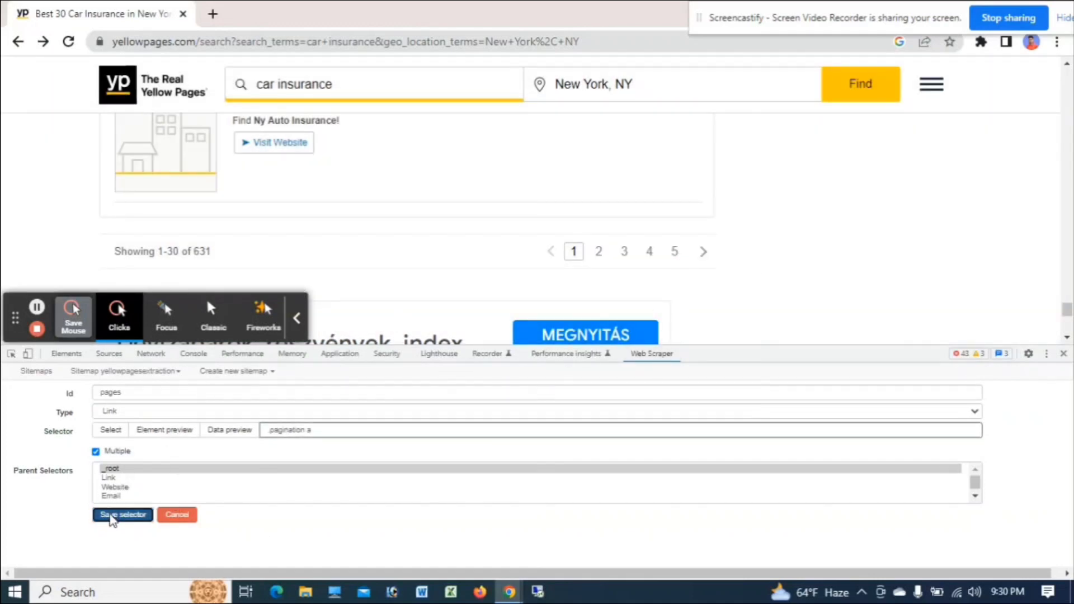
click(112, 514)
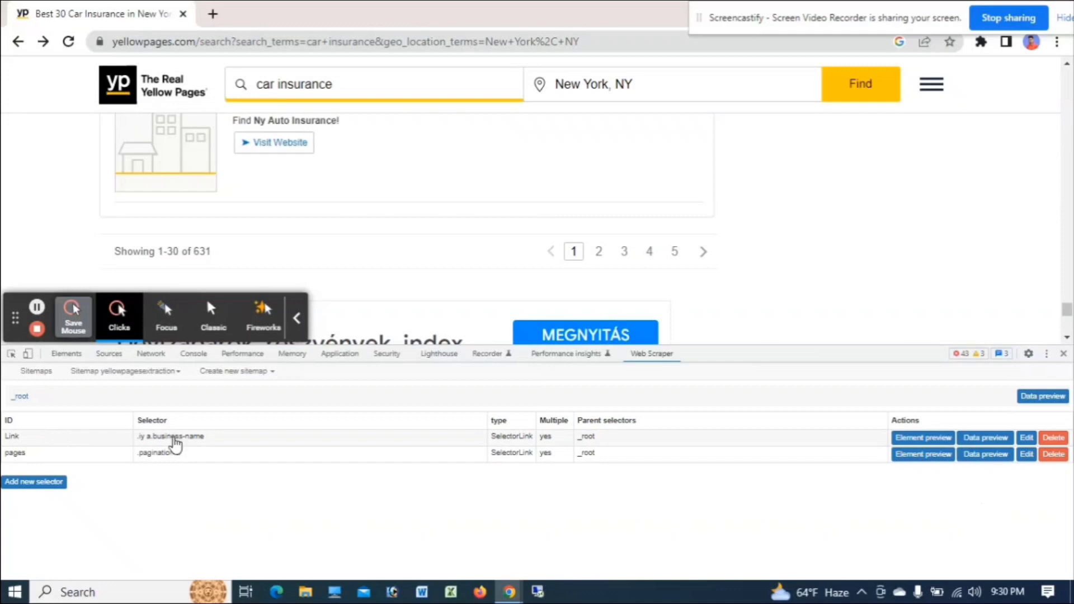
Edit the Link selector so its parent selectors are both _root and pages, and save it.
click(1028, 439)
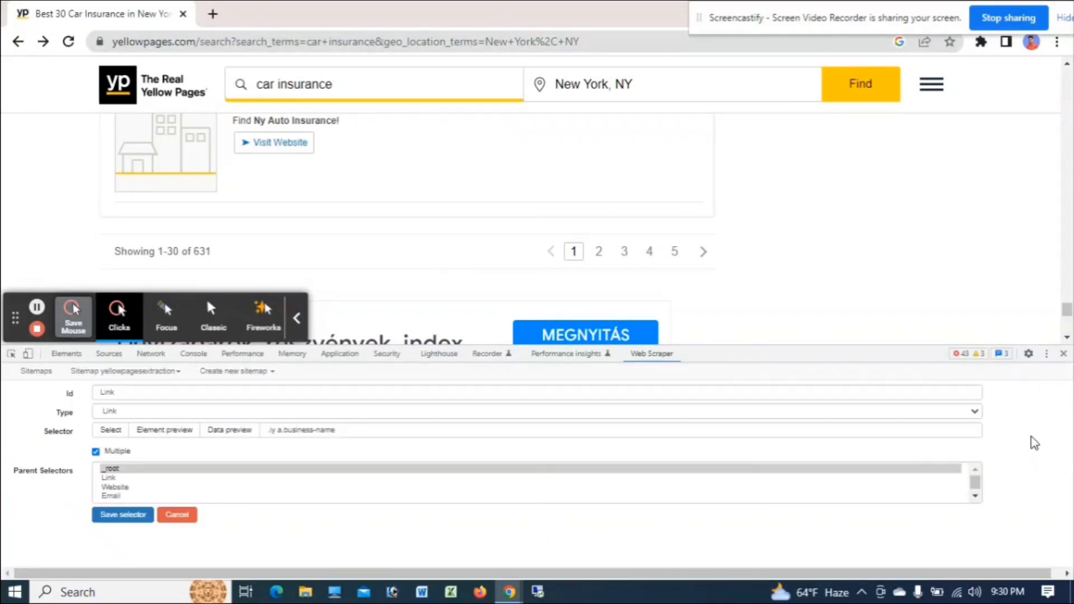
scroll(116, 466, down, 1)
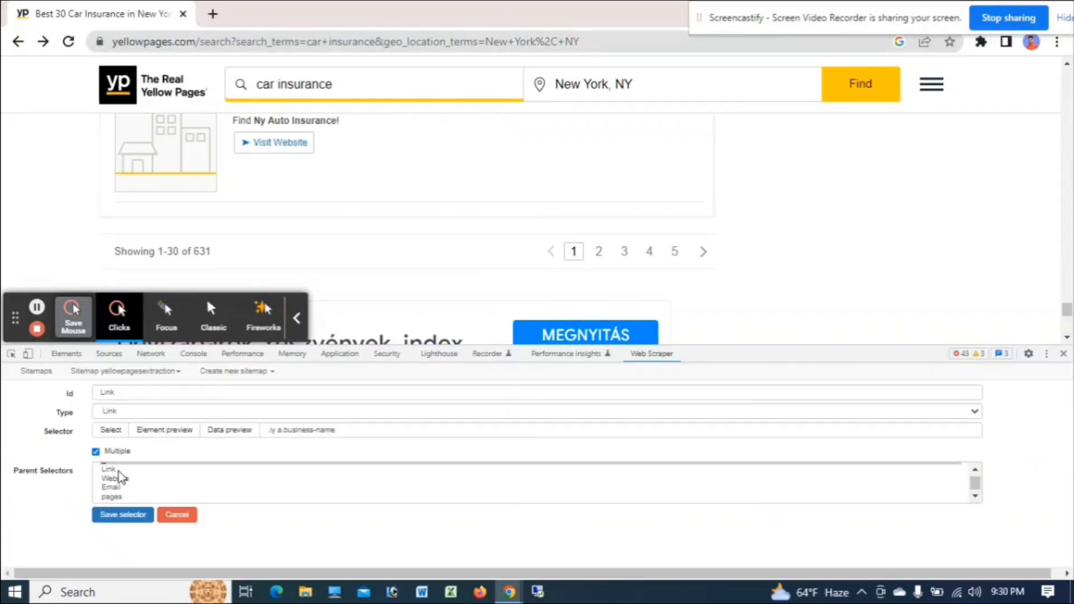
scroll(118, 471, up, 1)
scroll(122, 475, down, 1)
scroll(124, 481, up, 1)
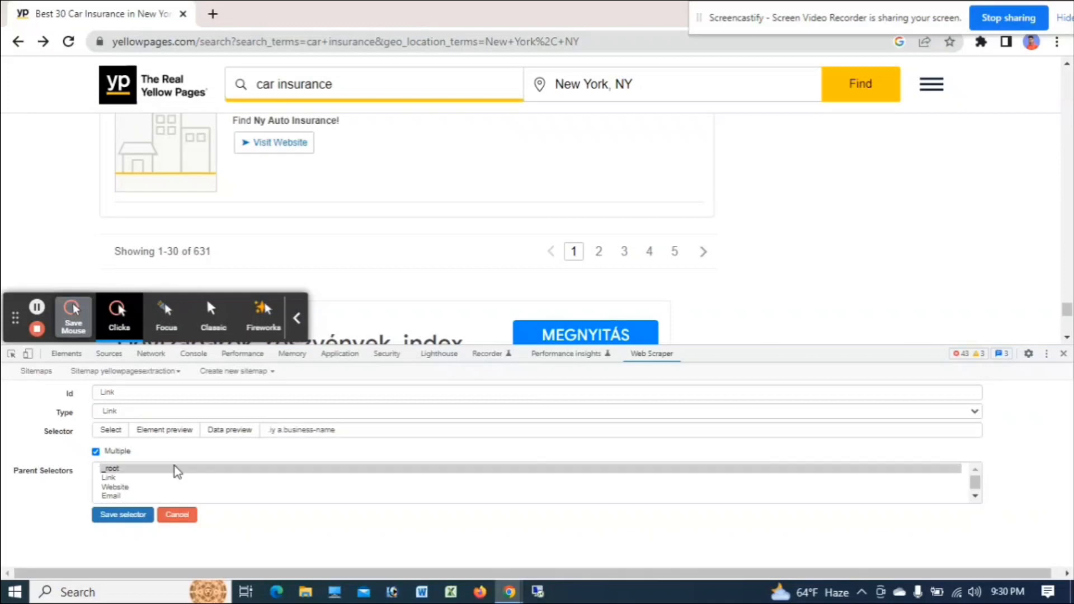
click(120, 469)
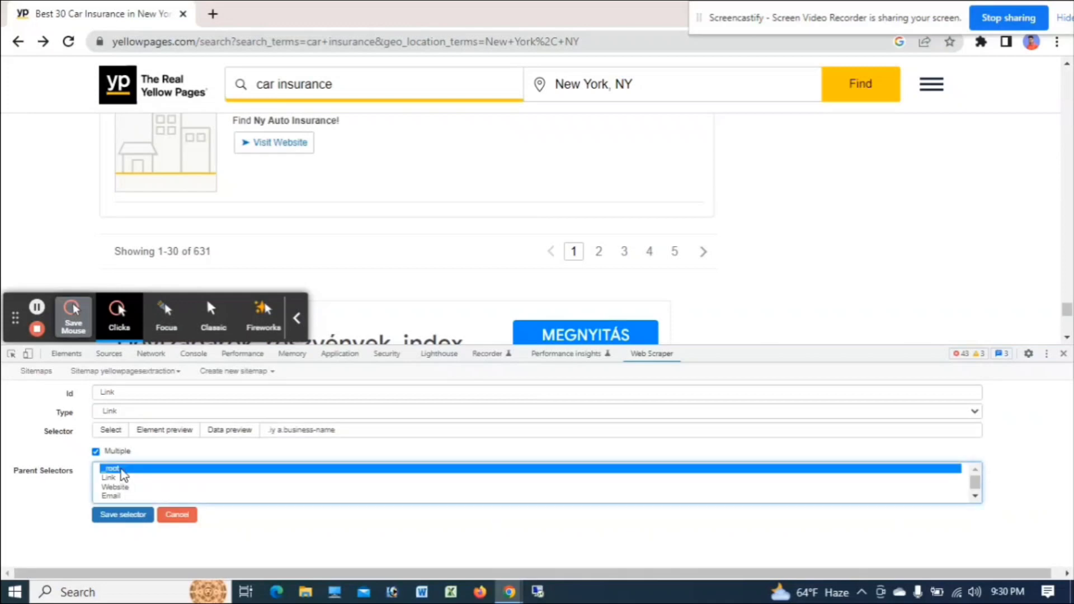
scroll(125, 474, down, 1)
click(116, 497)
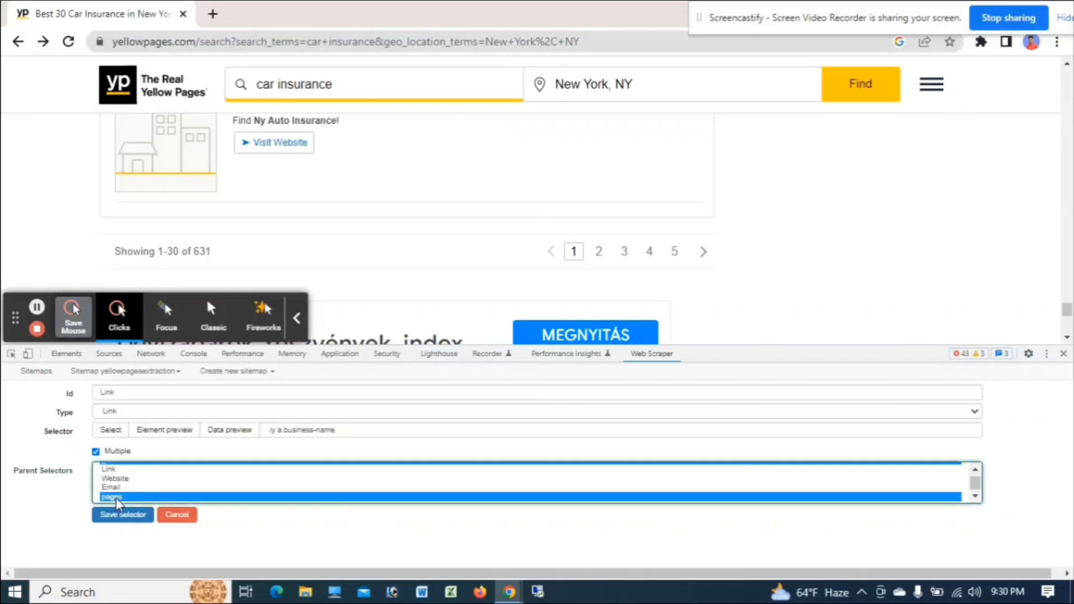
scroll(173, 484, up, 1)
scroll(175, 486, down, 1)
scroll(175, 487, up, 1)
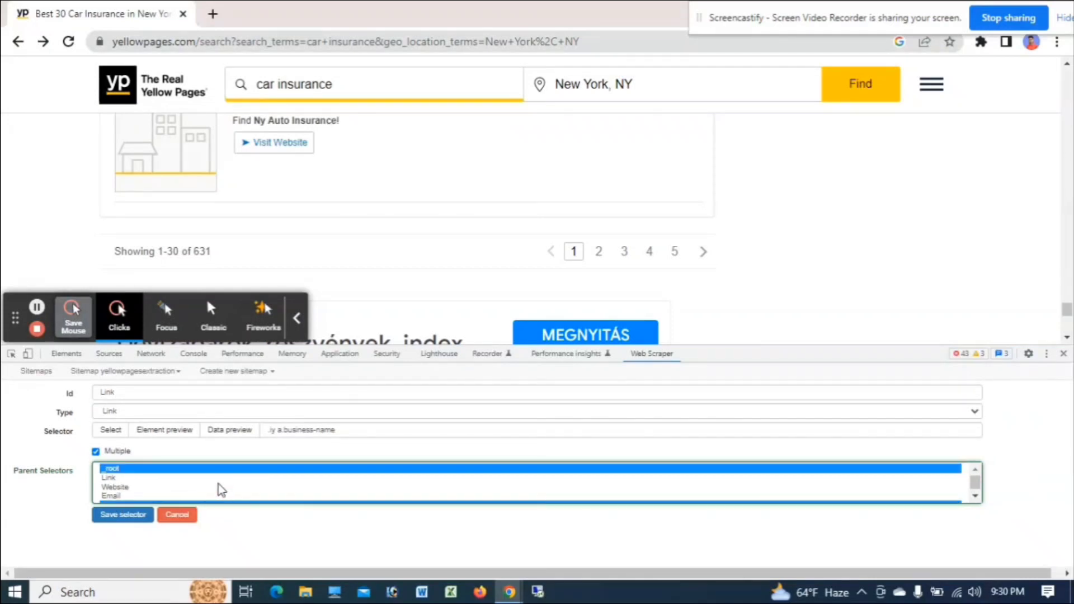
click(121, 514)
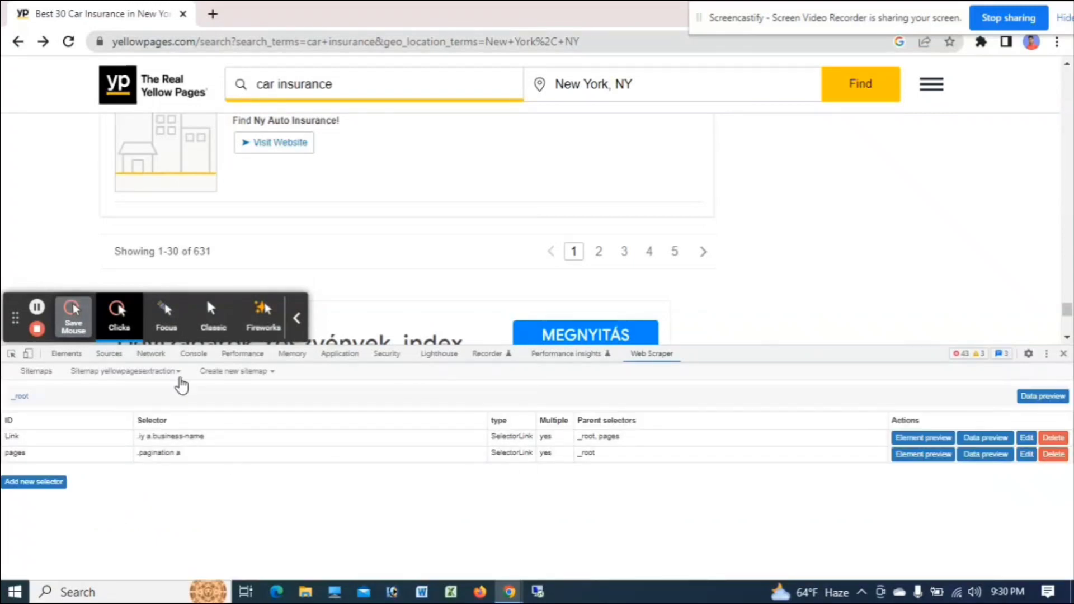
Open the yellowpagesextraction sitemap's selector graph and expand the _root, Link and pages nodes down to their child selectors.
click(178, 373)
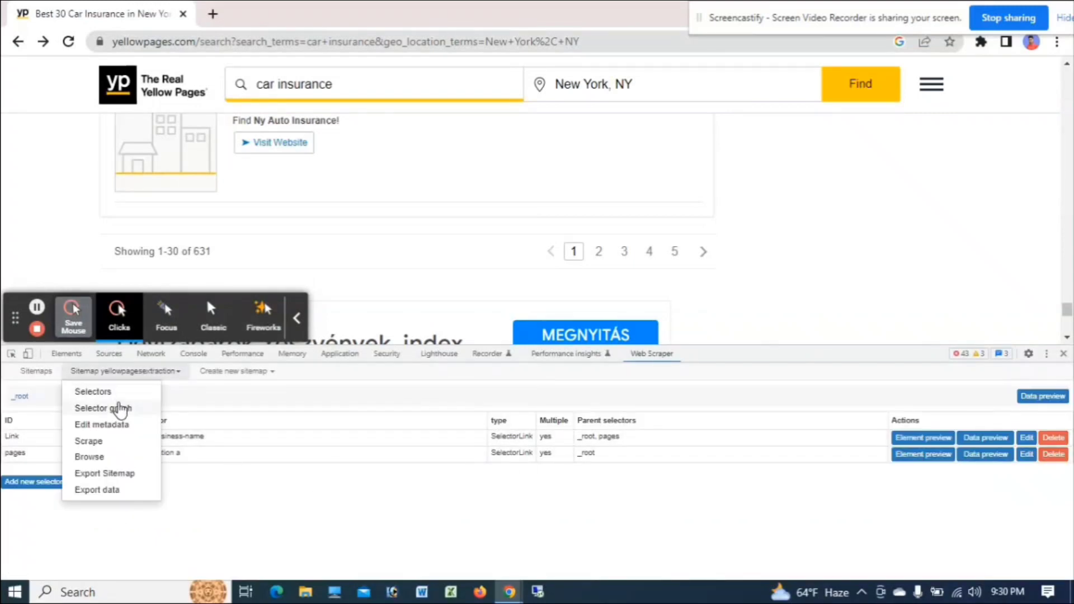
click(119, 408)
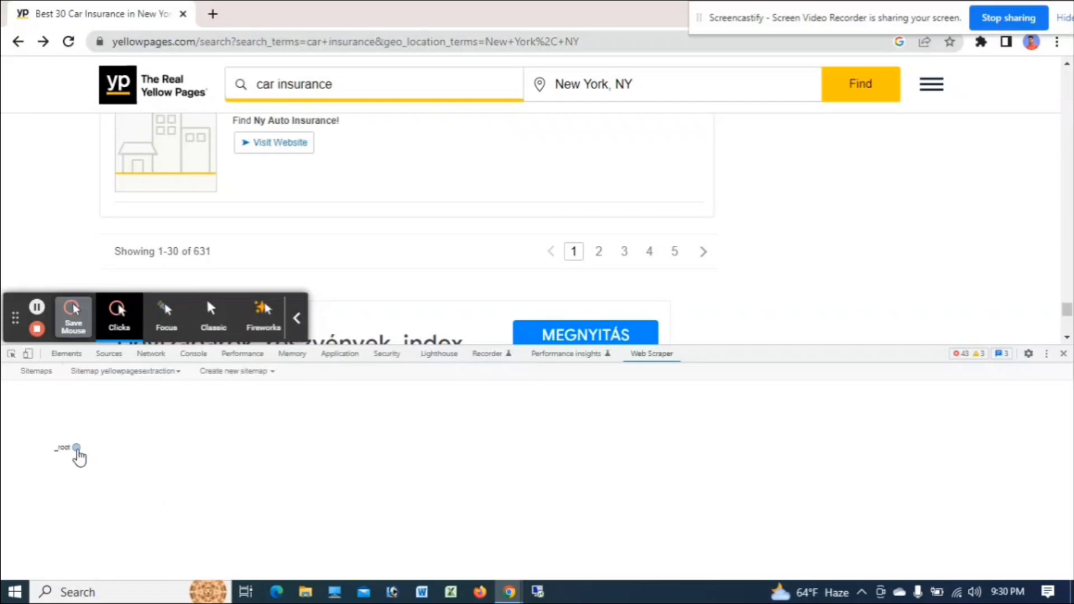
click(76, 448)
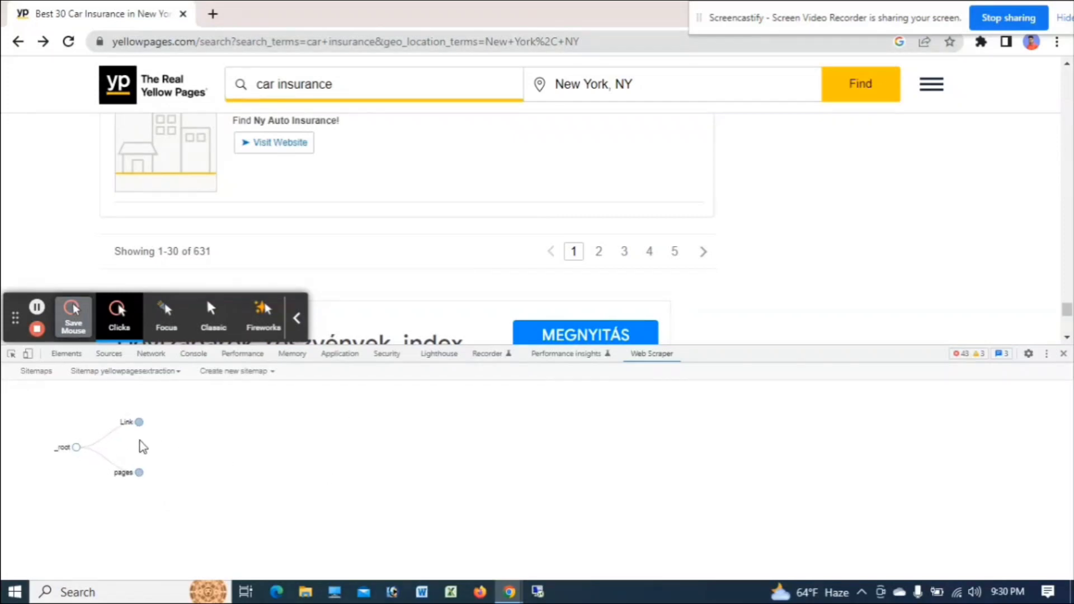
click(139, 425)
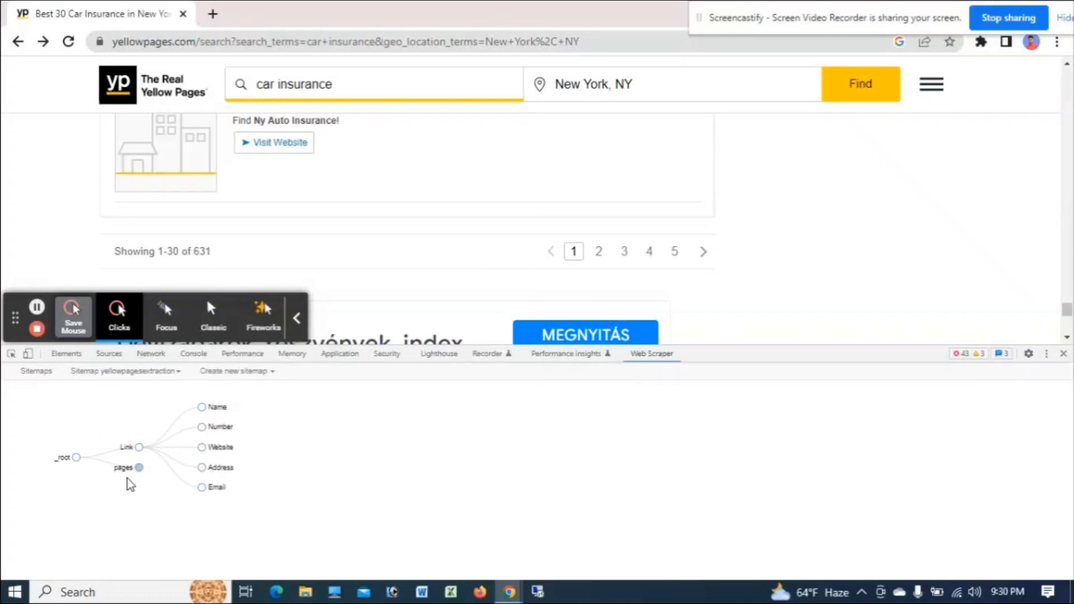
click(139, 467)
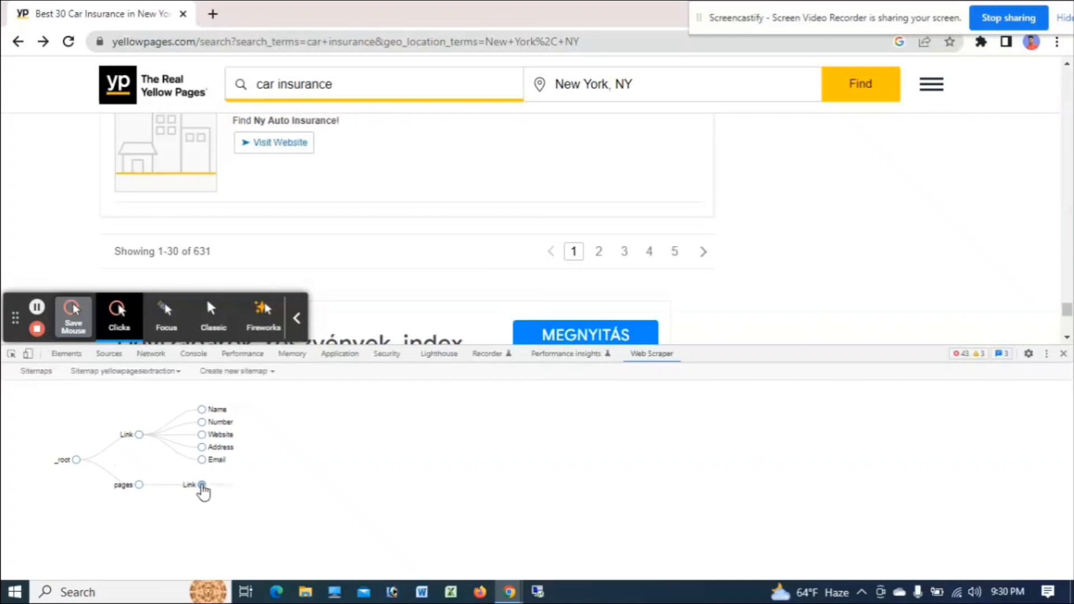
click(201, 485)
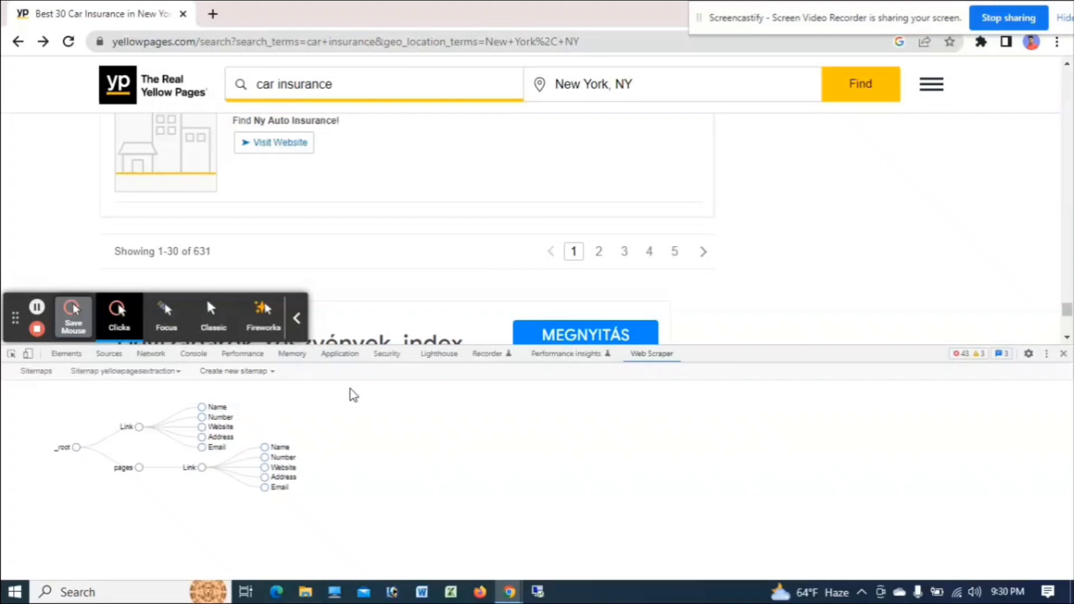
click(178, 373)
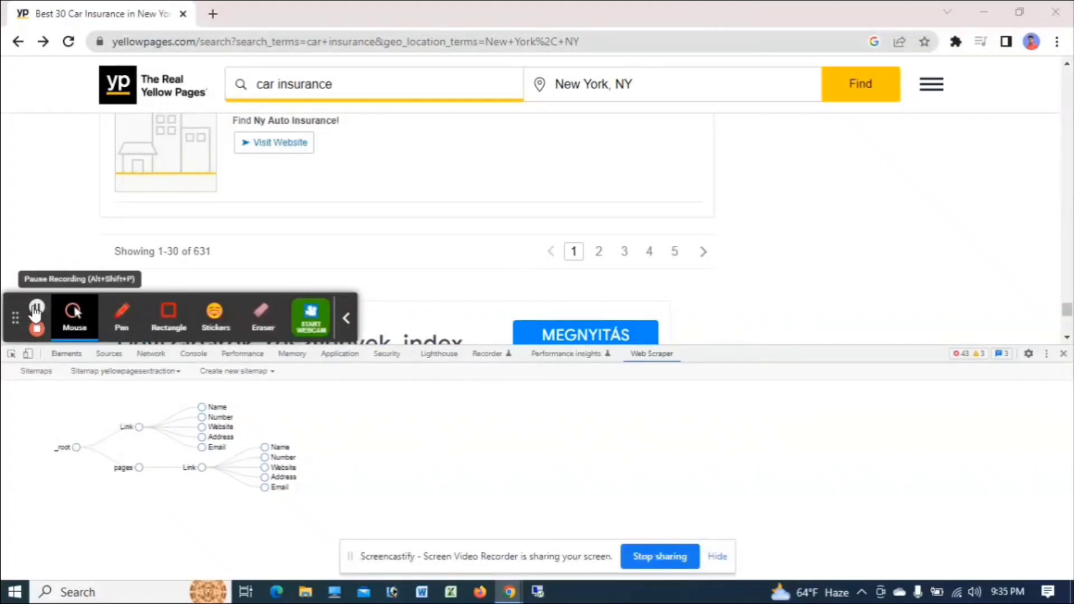
Reopen the yellowpagesextraction sitemap and start scraping it with a request interval and page load delay of 2000 ms.
drag(18, 316, 803, 321)
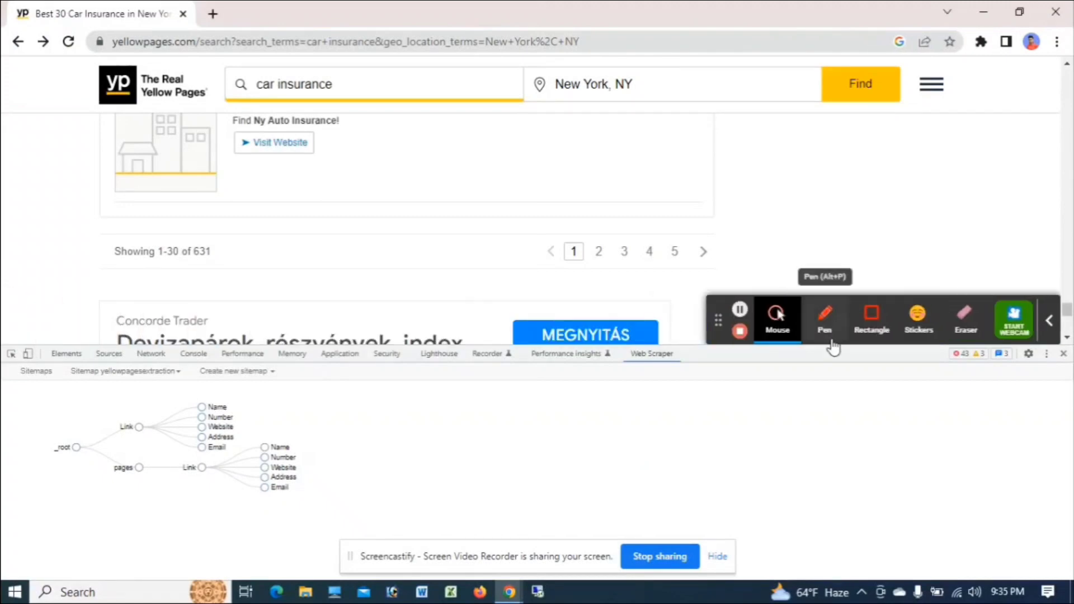
click(32, 373)
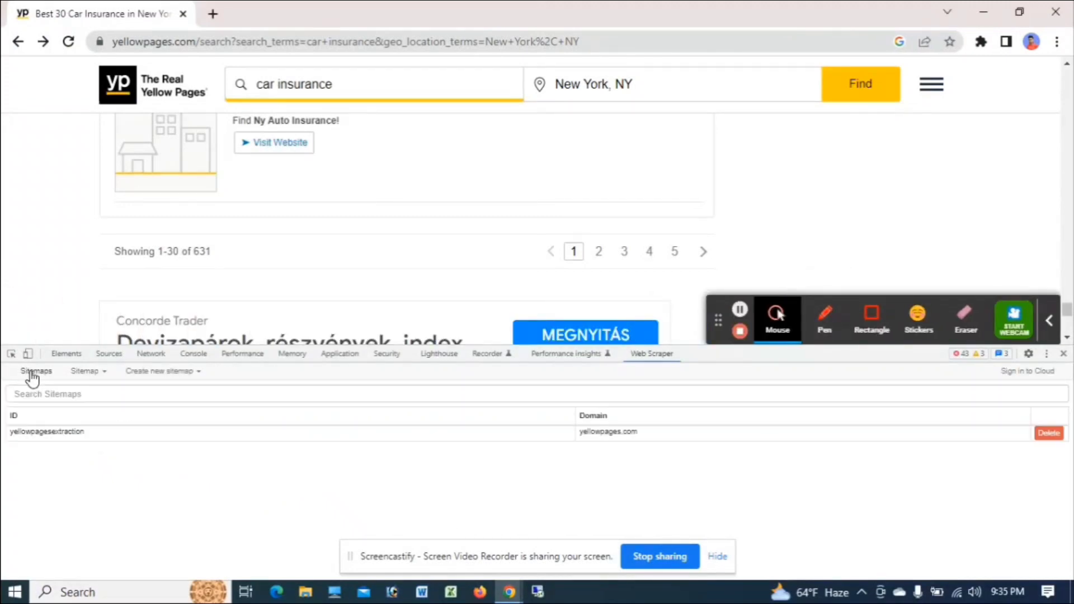
click(84, 433)
click(175, 374)
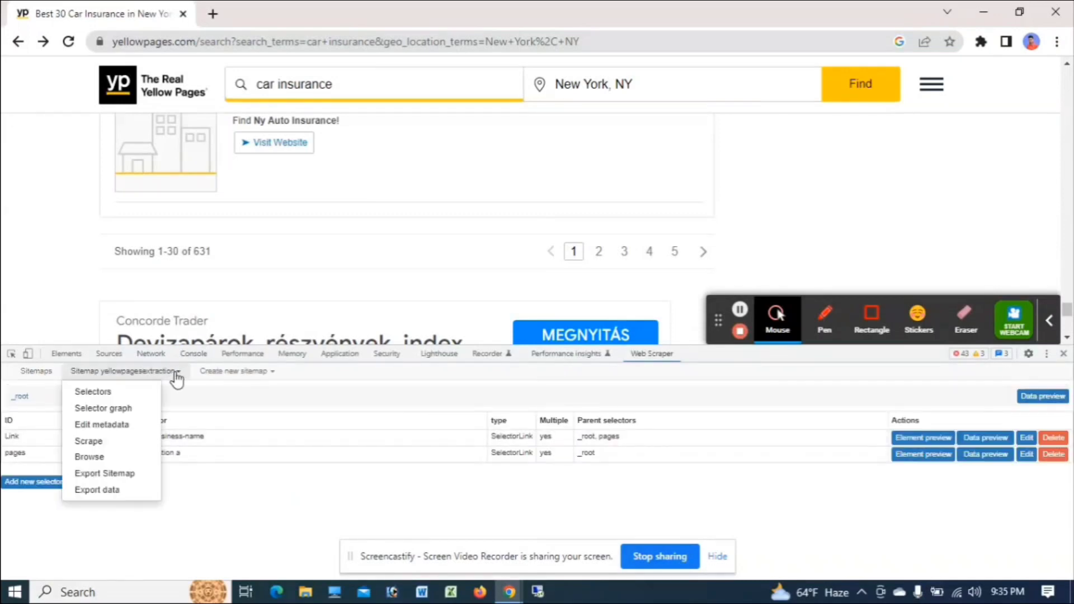
click(88, 442)
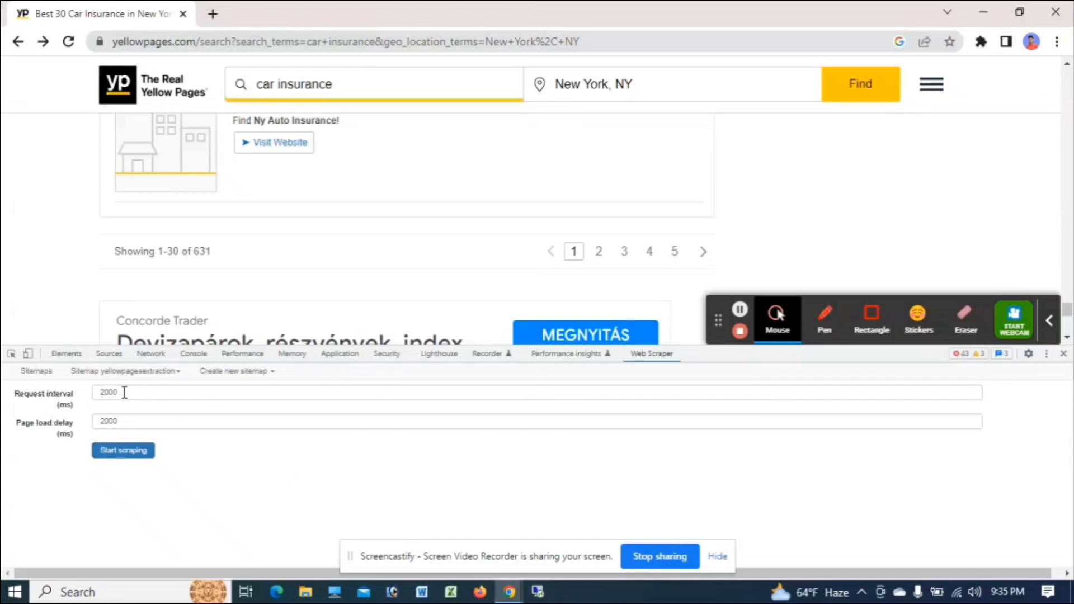
drag(145, 394, 61, 401)
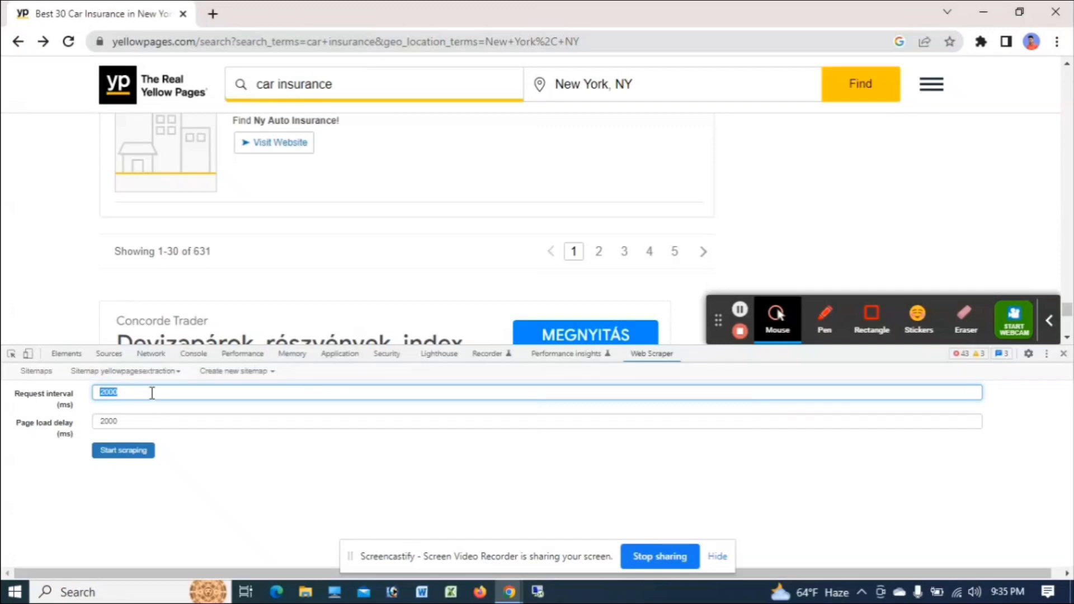
click(152, 394)
click(124, 457)
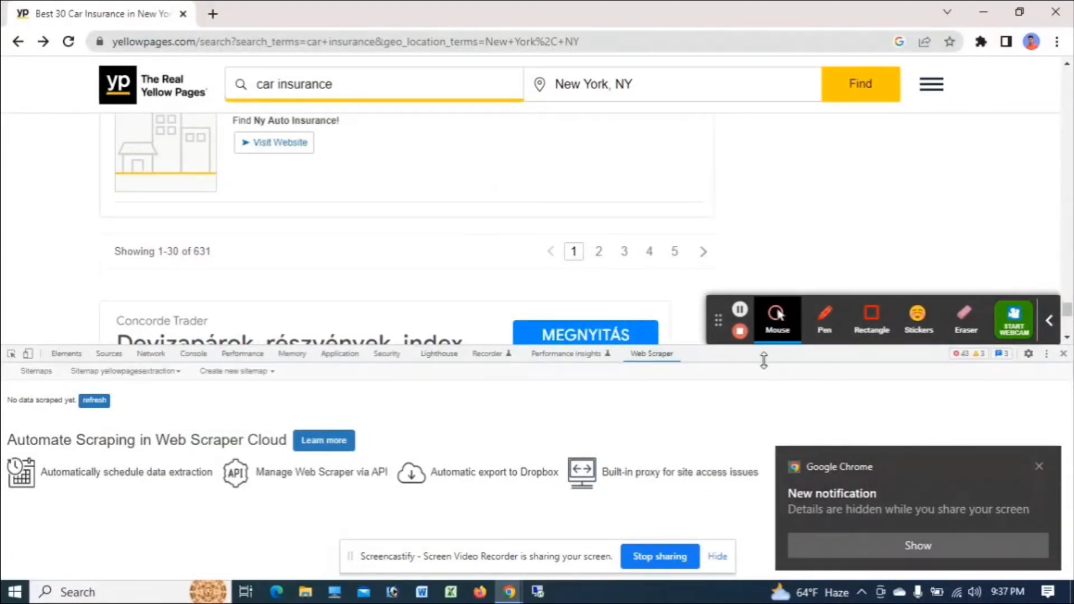
Dismiss the notification, refresh the scraped data and look through the business records from the first to the last row.
click(1040, 466)
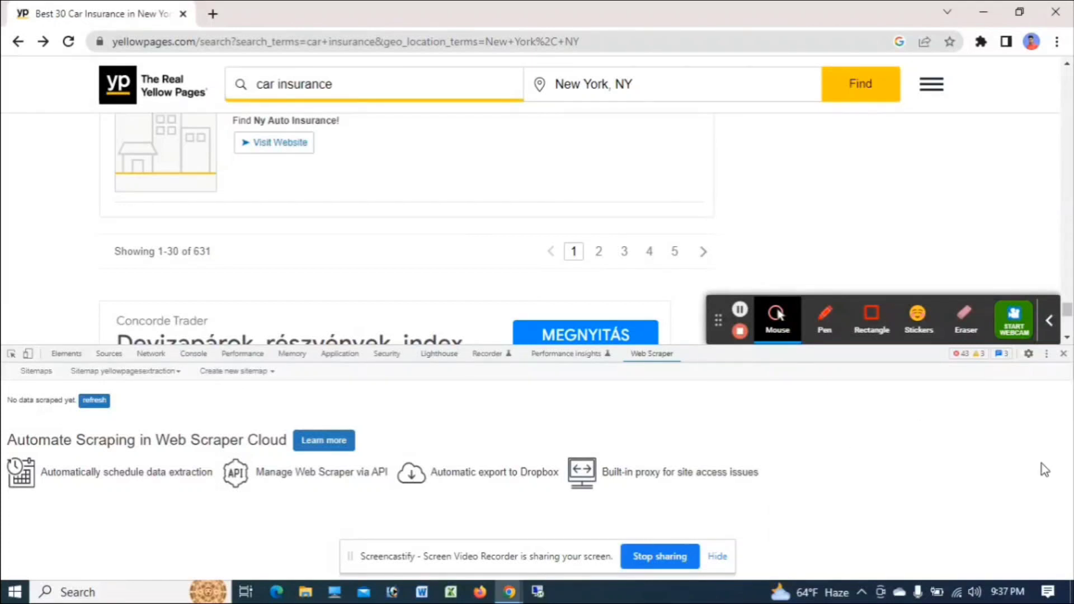
click(93, 401)
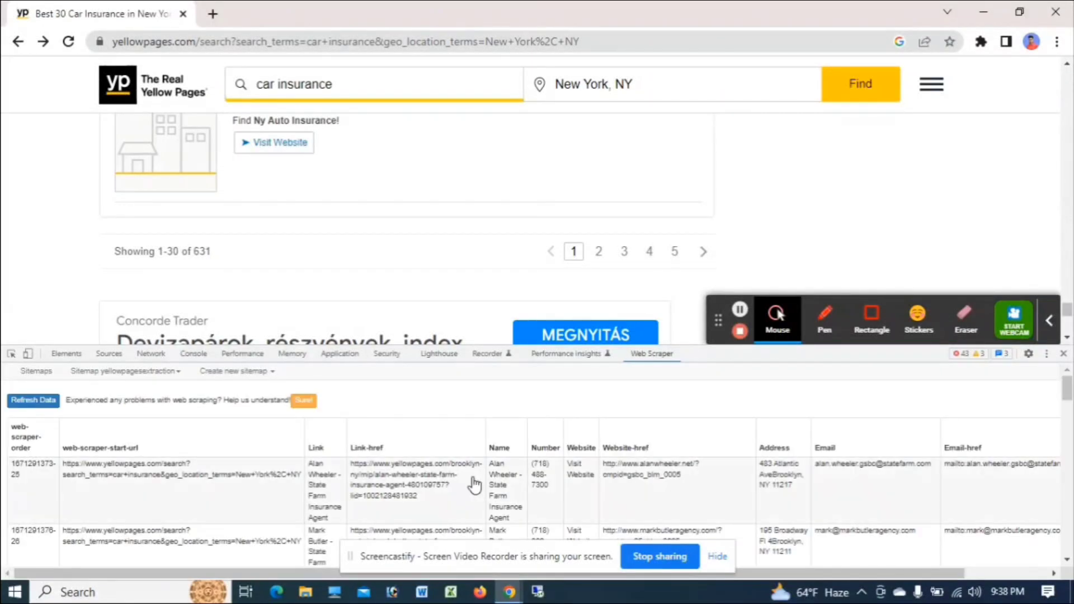
scroll(469, 465, down, 20)
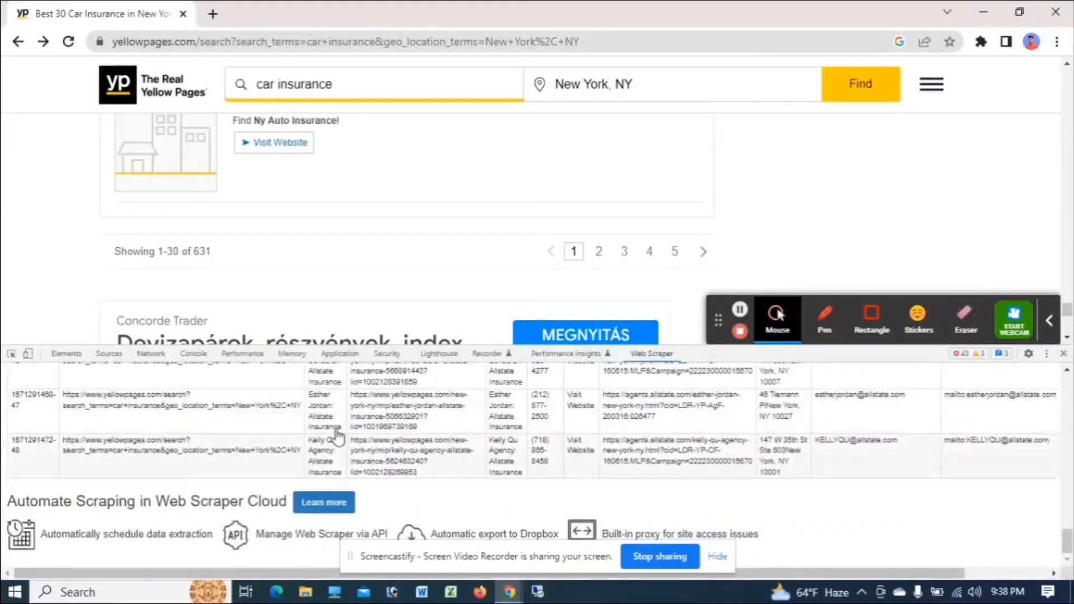
scroll(23, 460, up, 20)
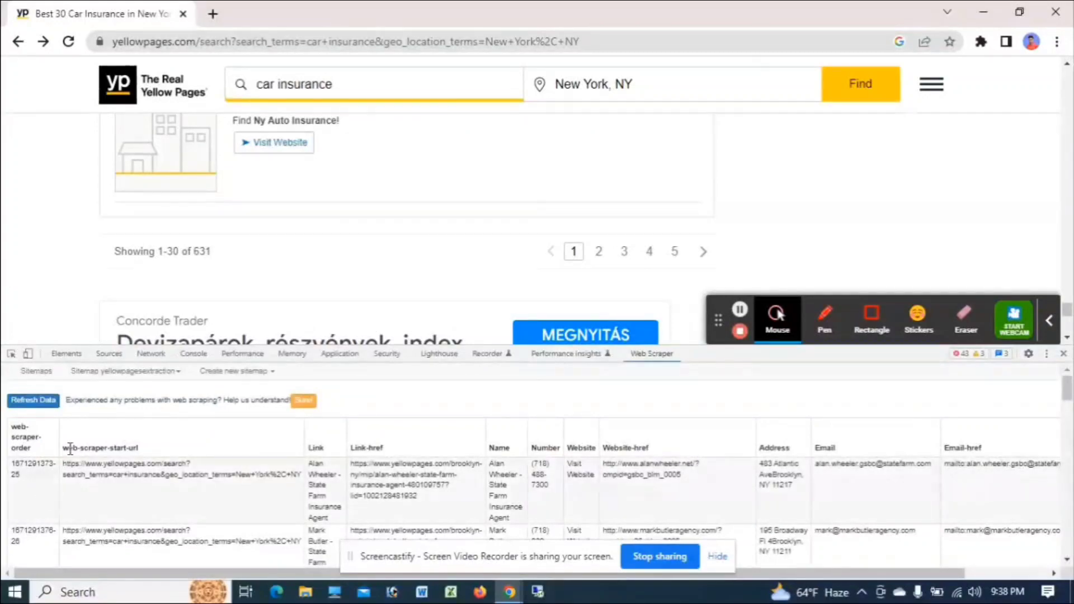
scroll(67, 451, down, 20)
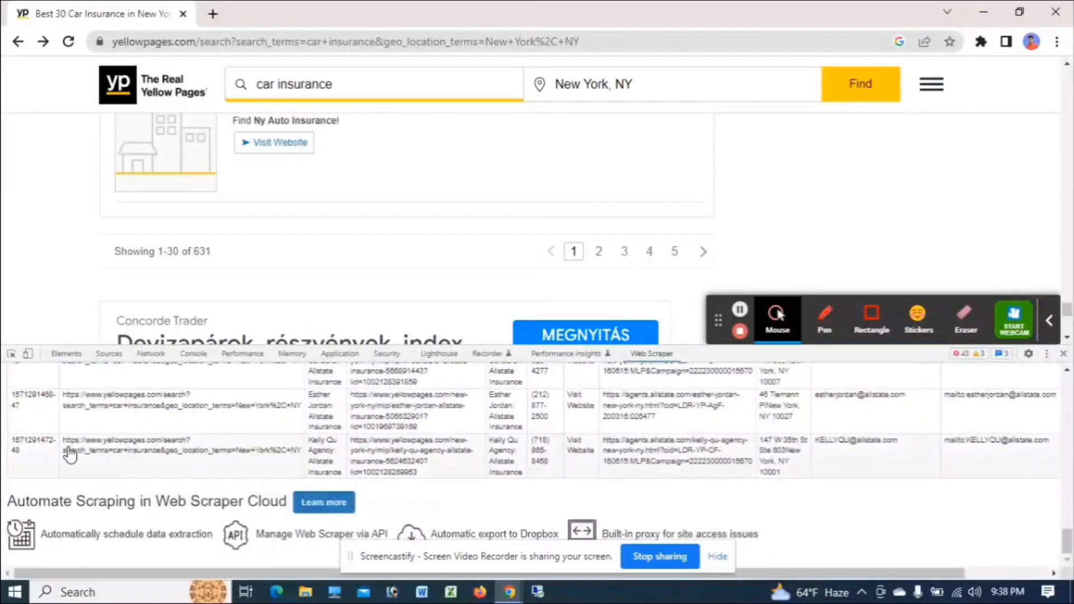
scroll(67, 454, up, 20)
scroll(61, 457, up, 1)
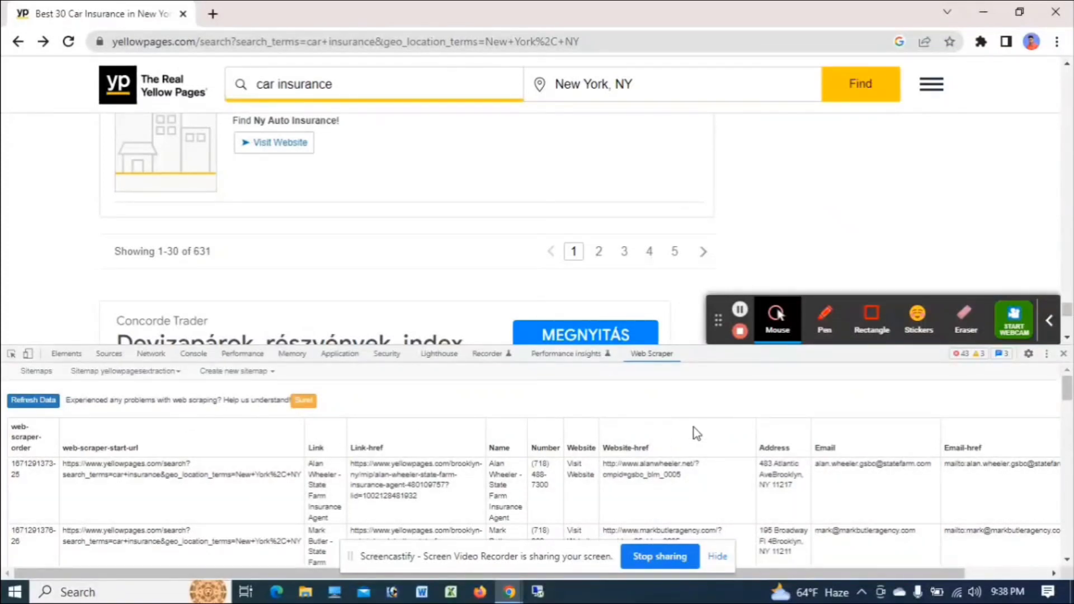
scroll(474, 438, down, 10)
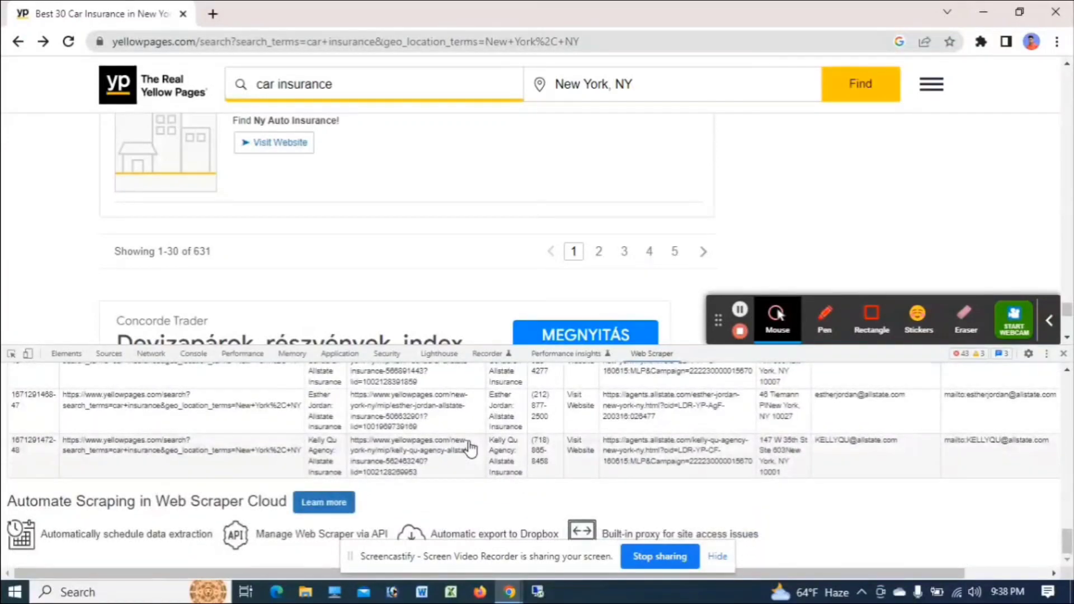
scroll(470, 447, up, 10)
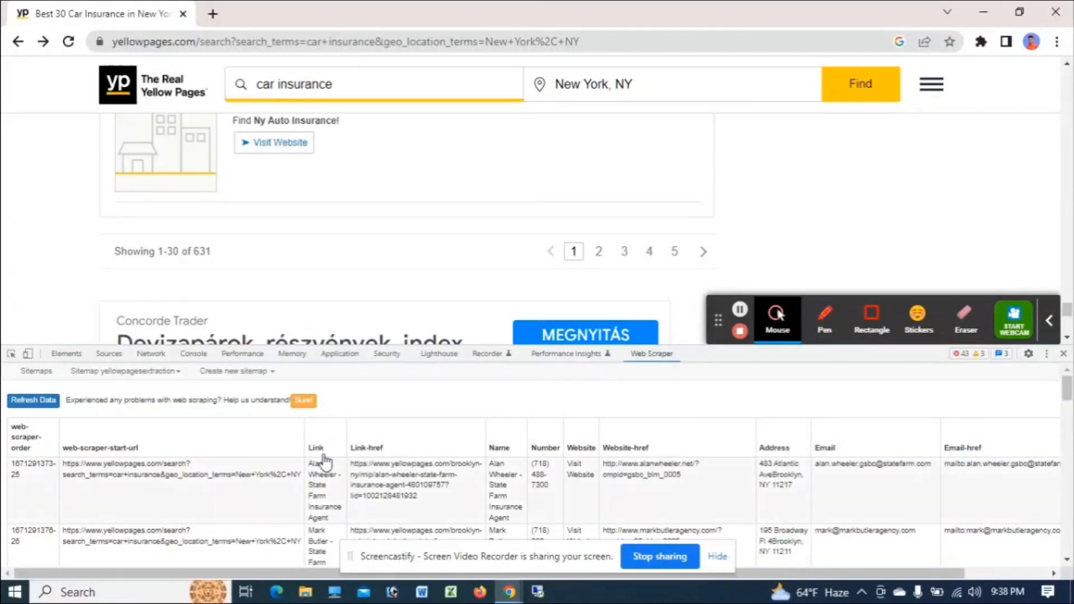
Export the yellowpagesextraction sitemap's data as a CSV file and open the downloaded file in Excel.
click(177, 372)
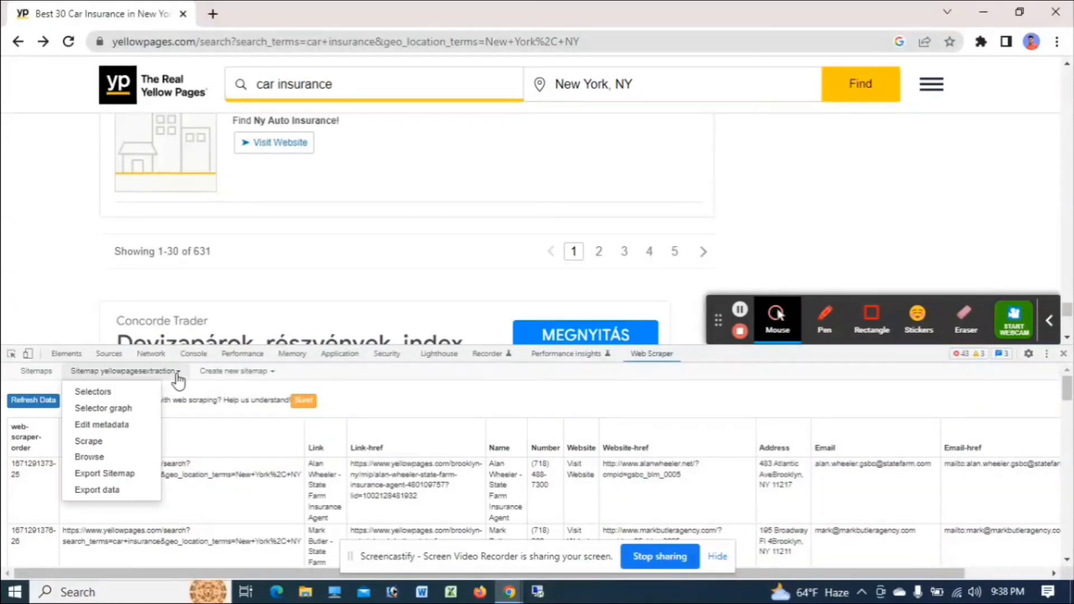
click(107, 491)
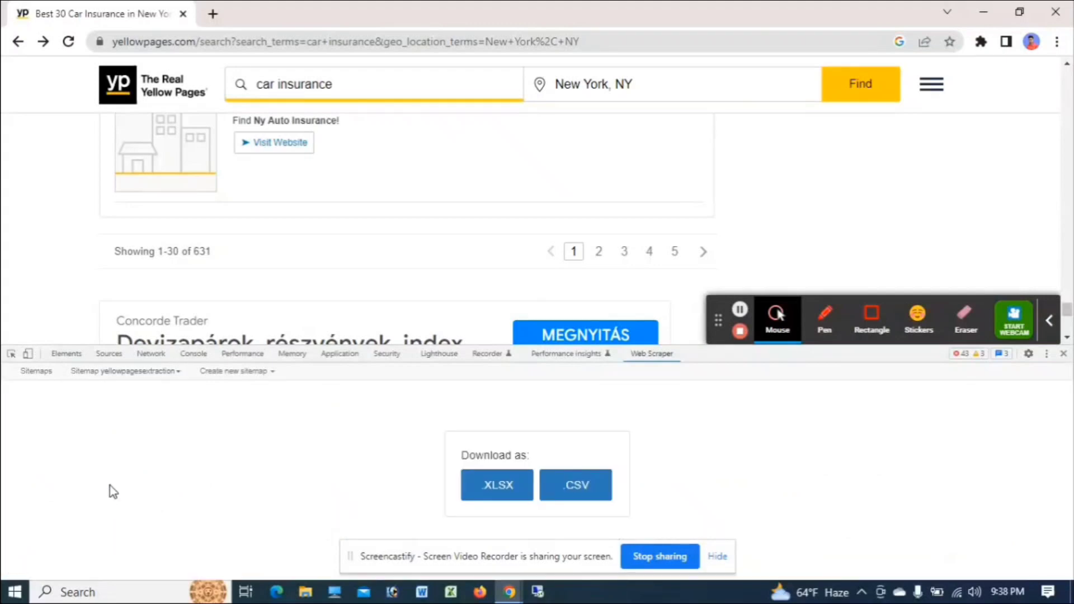
click(577, 485)
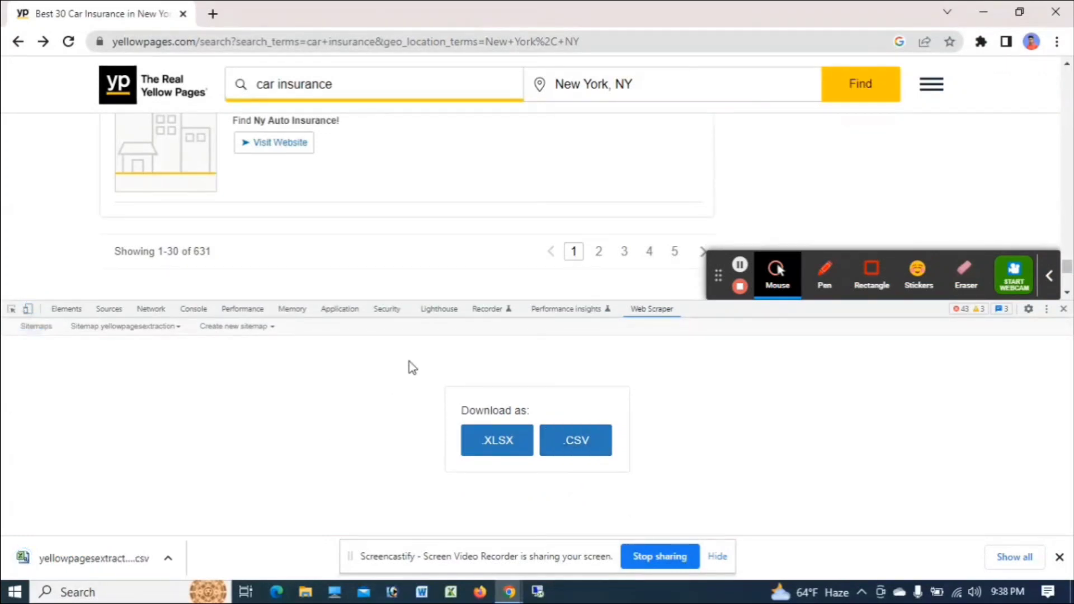
click(171, 562)
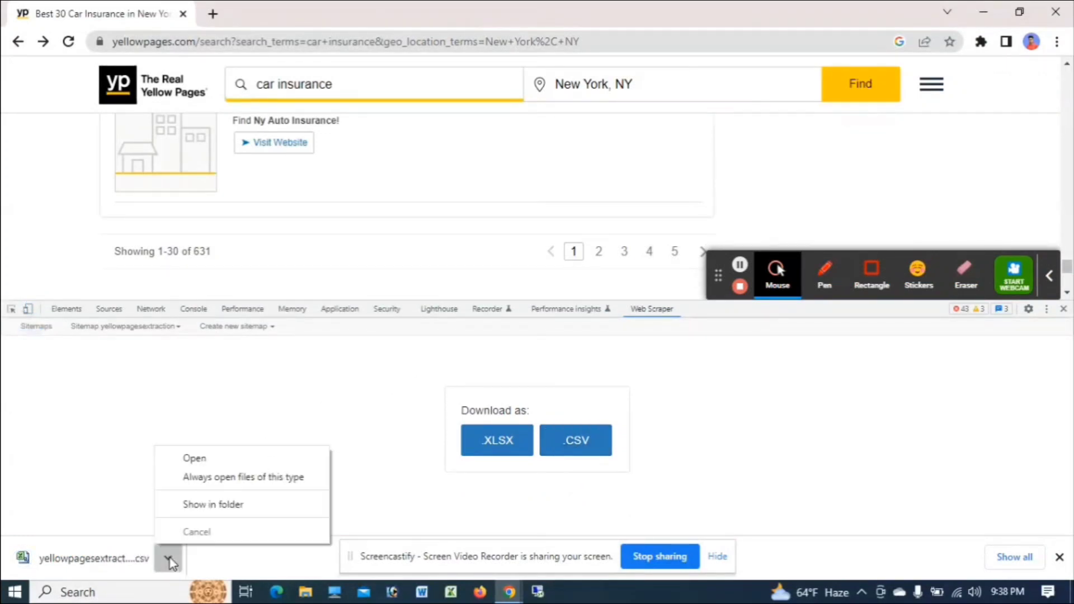
click(199, 462)
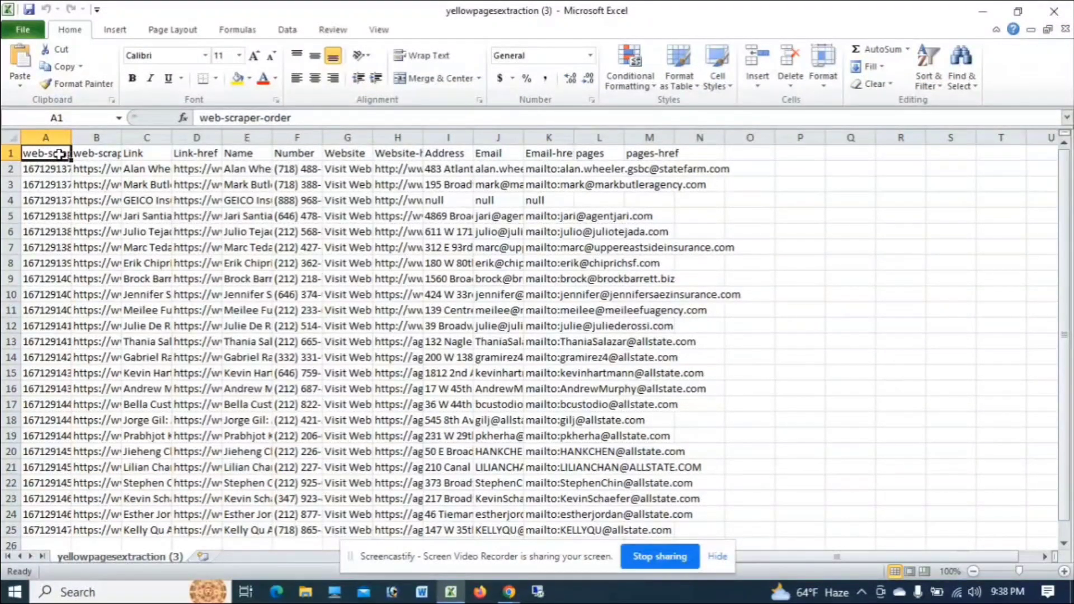
Select the whole web-scraper-order column in the exported spreadsheet.
click(64, 131)
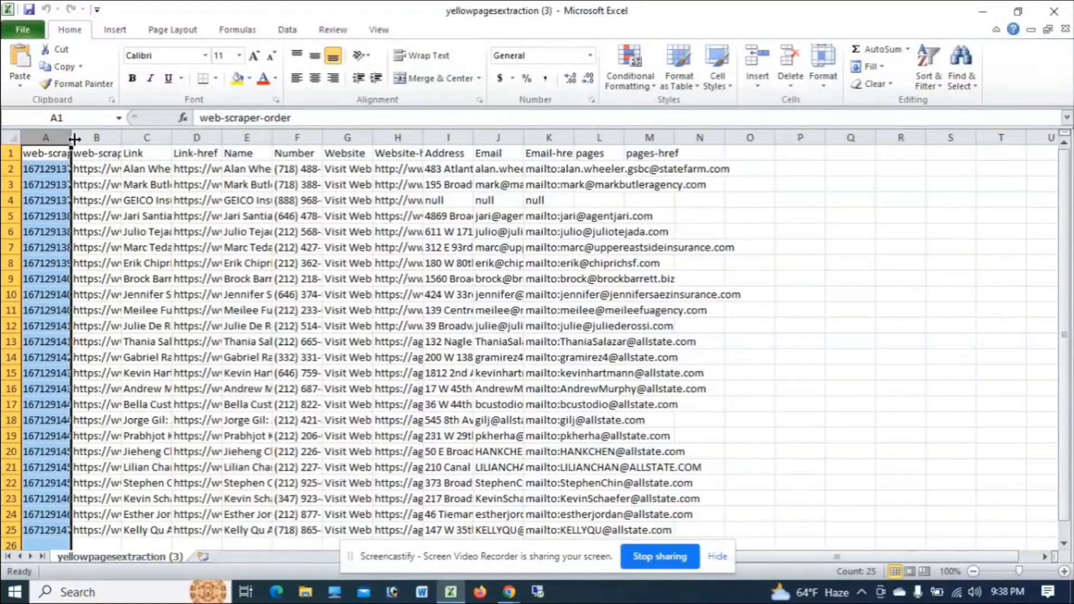